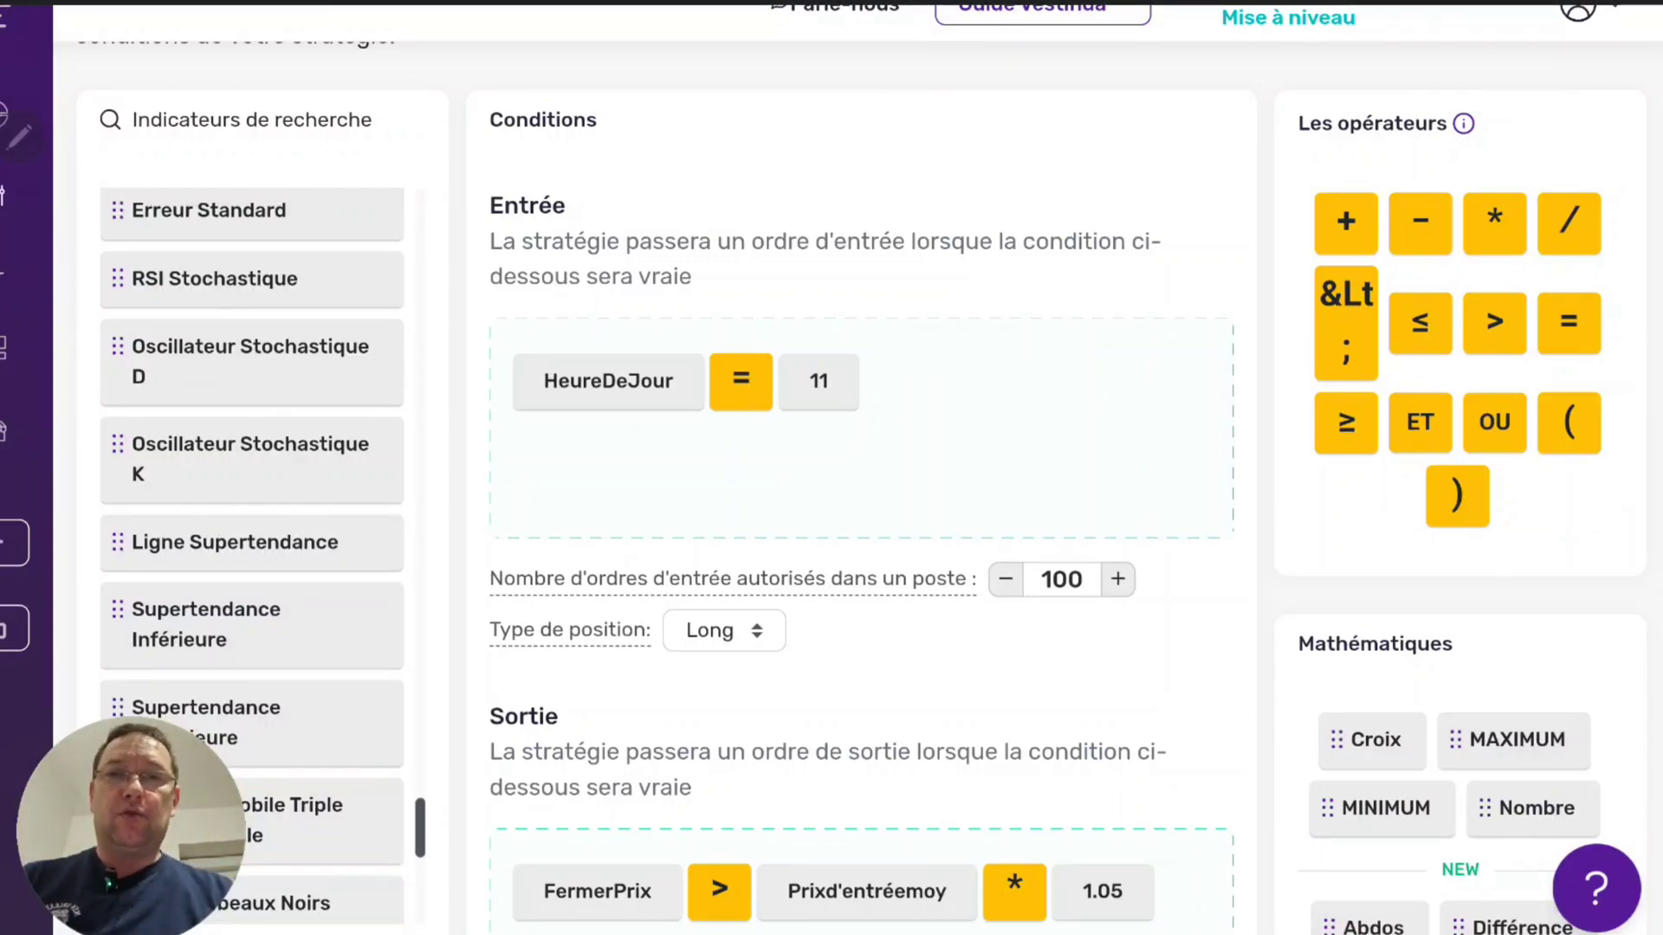
Set the number multiplying the average entry price in the exit (Sortie) condition to 1.10
scroll(831, 520, up, 3)
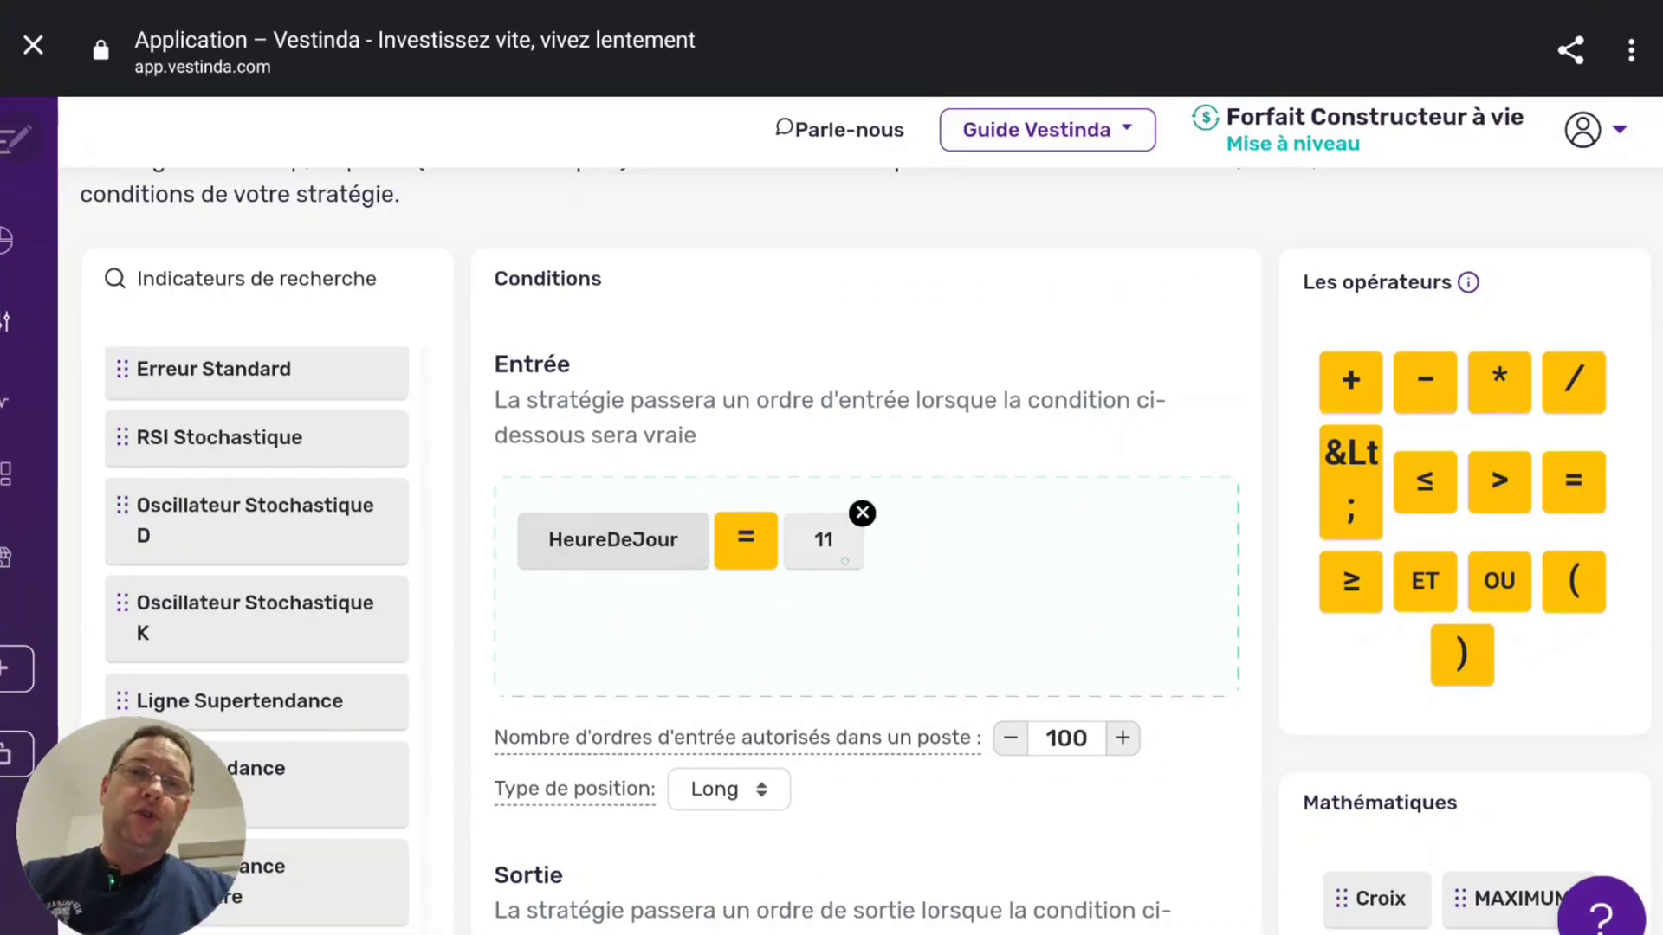
scroll(502, 681, down, 2)
scroll(490, 553, down, 3)
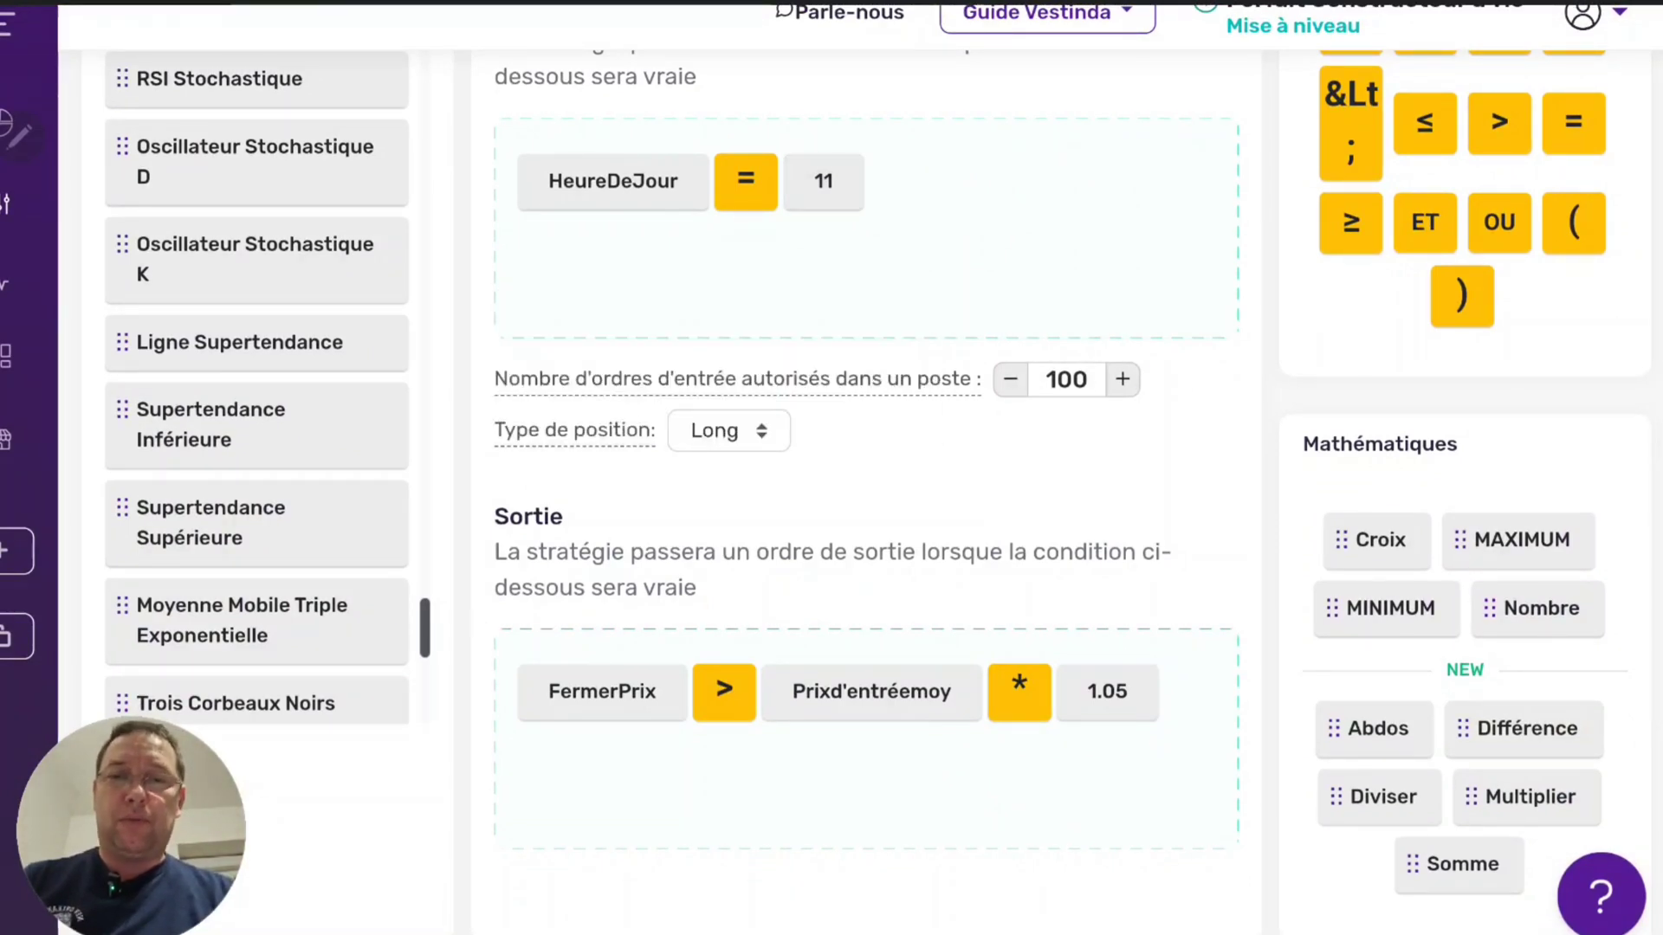
scroll(494, 483, down, 2)
click(1107, 551)
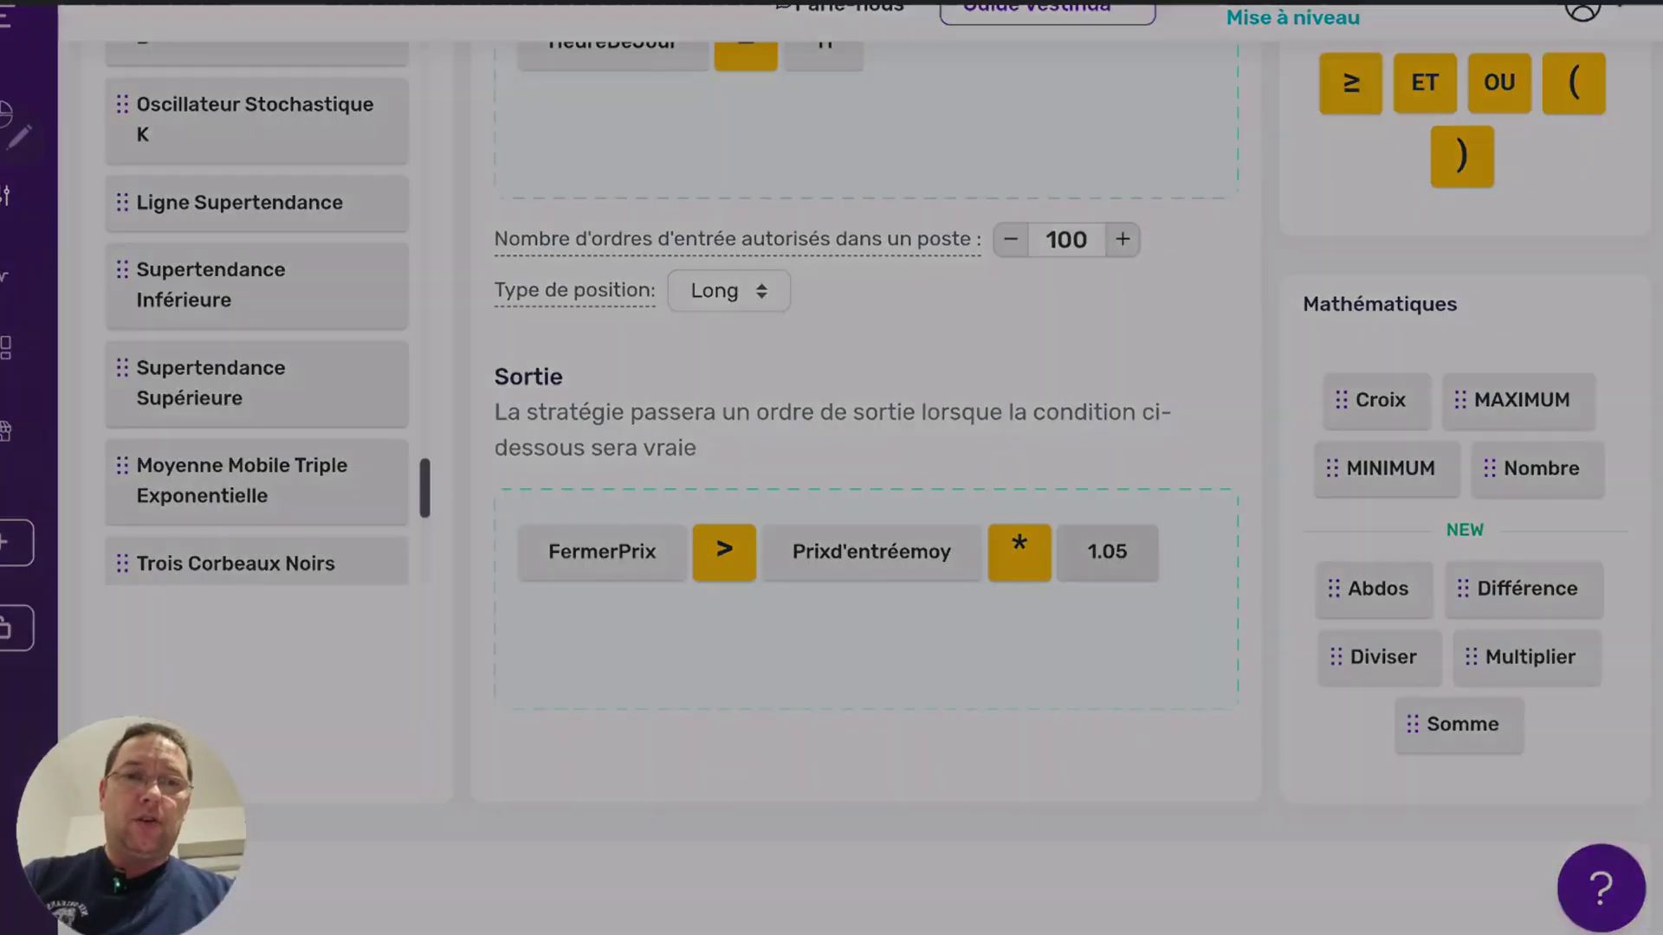
click(555, 381)
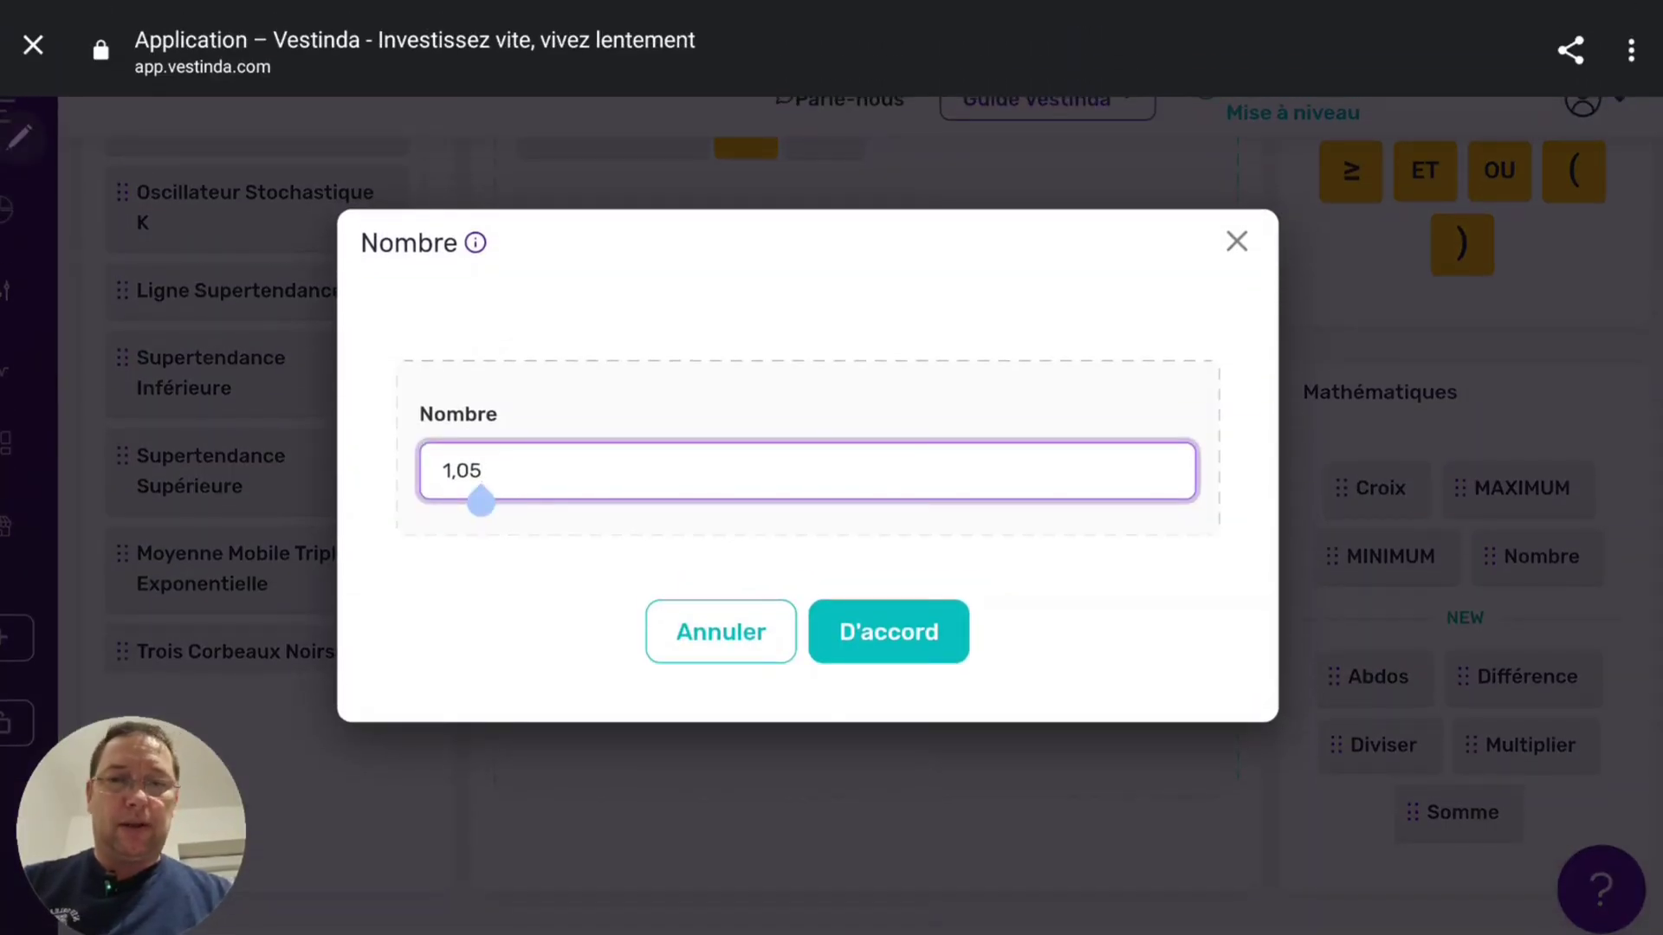
key(BackSpace)
key(BackSpace)
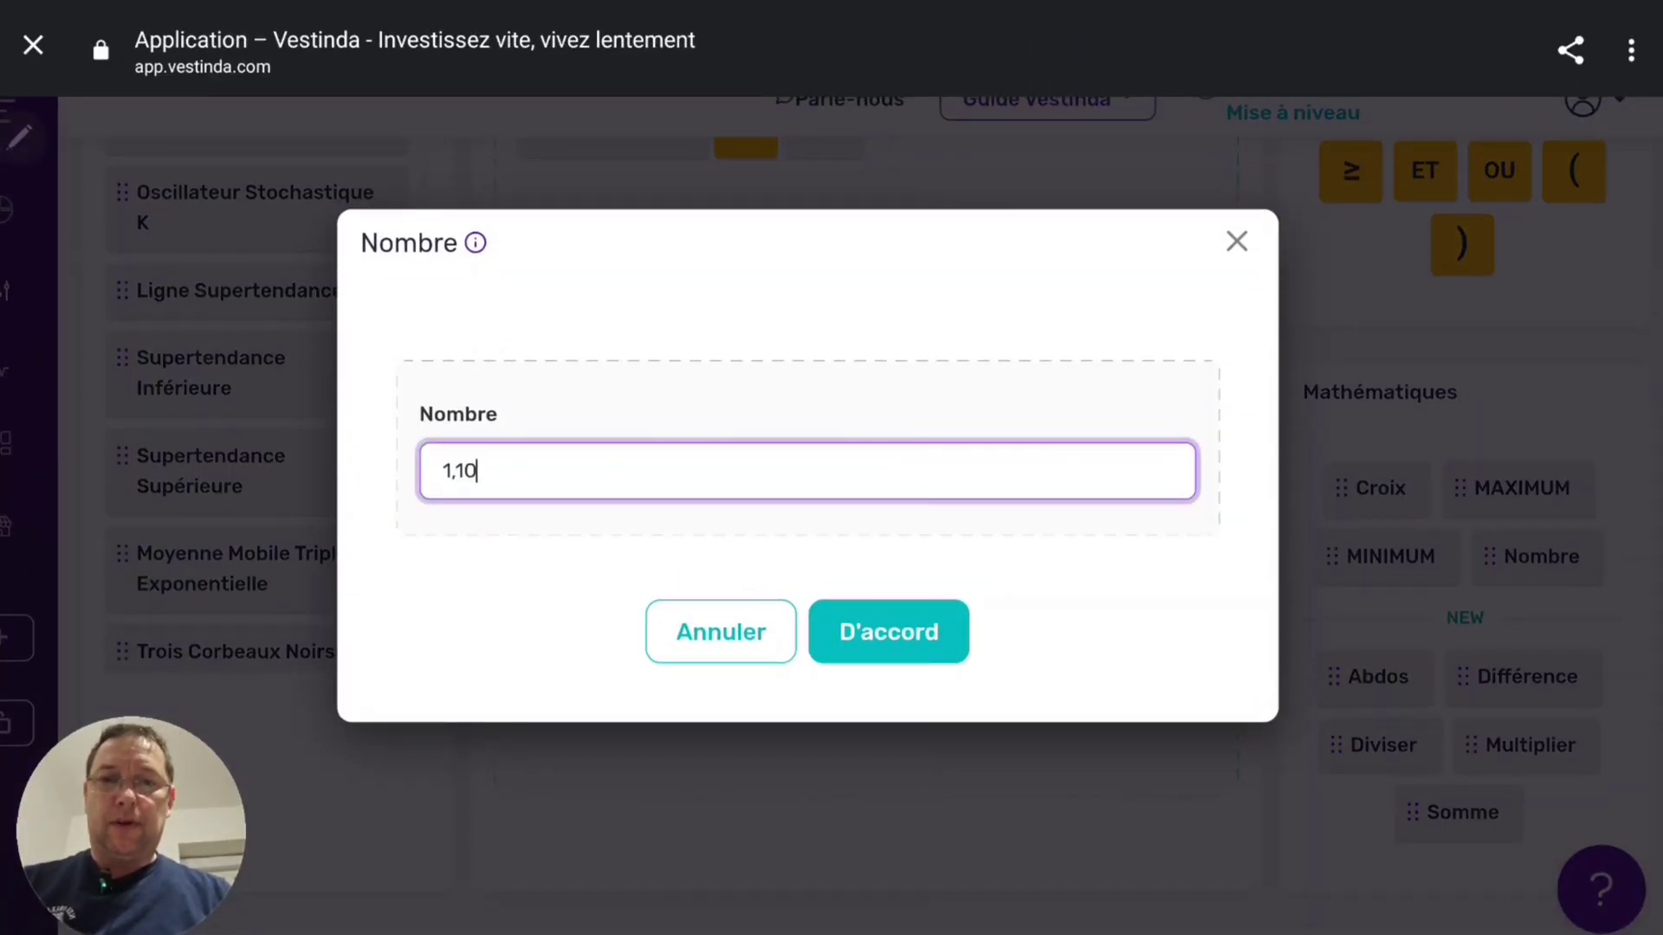
click(942, 632)
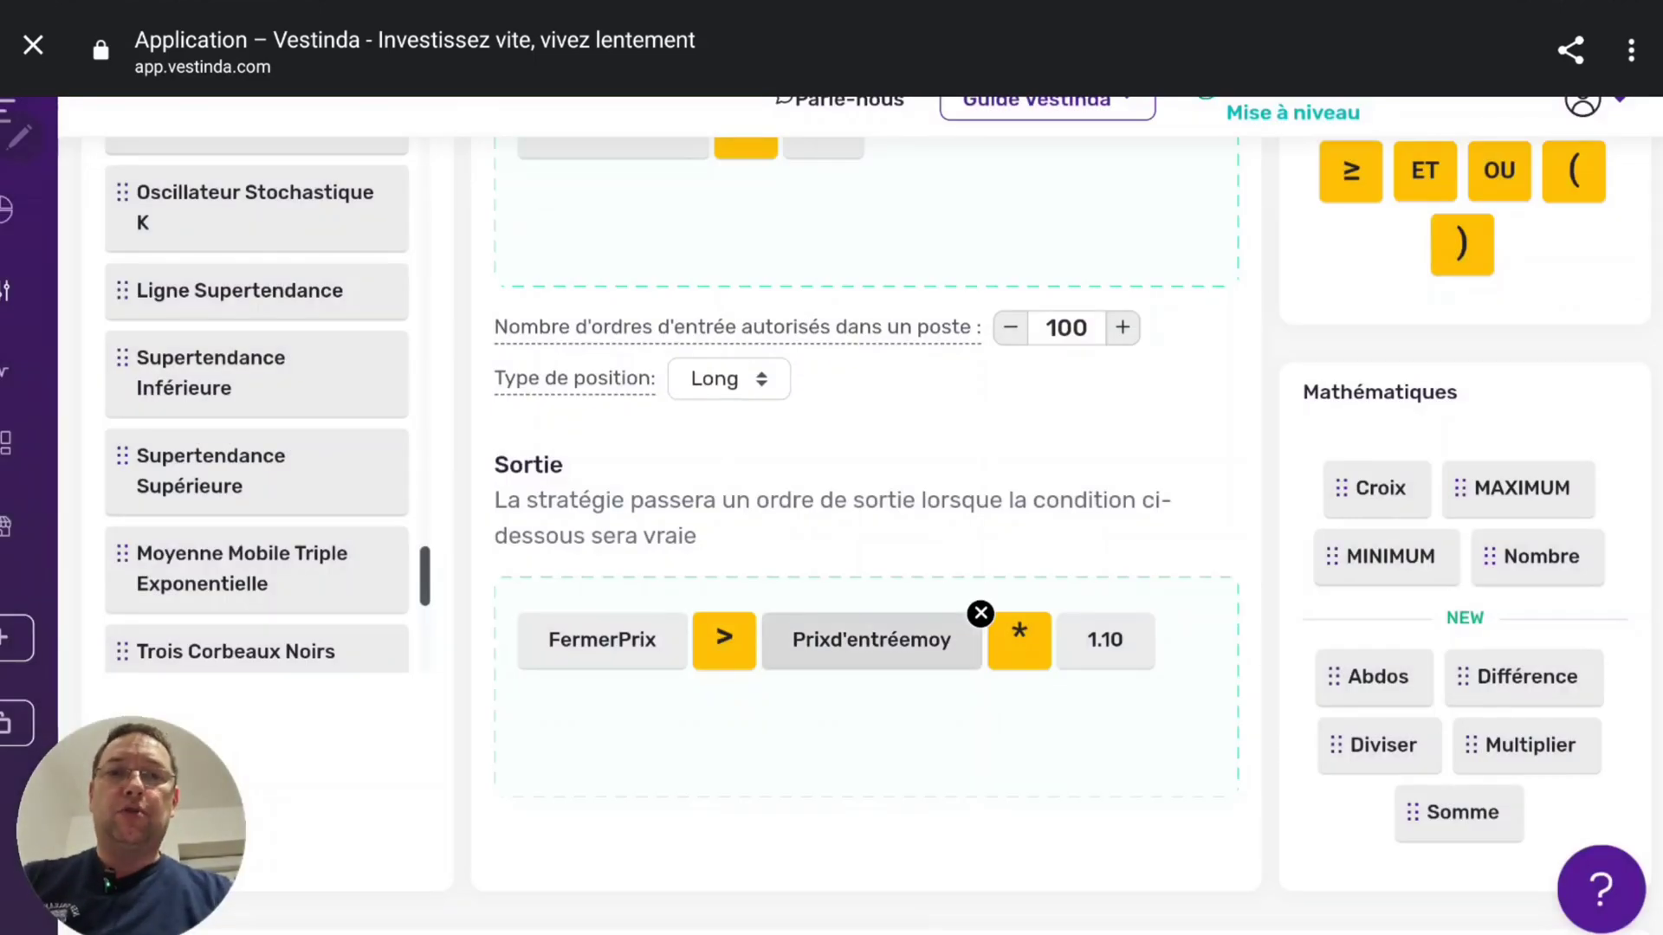
click(482, 719)
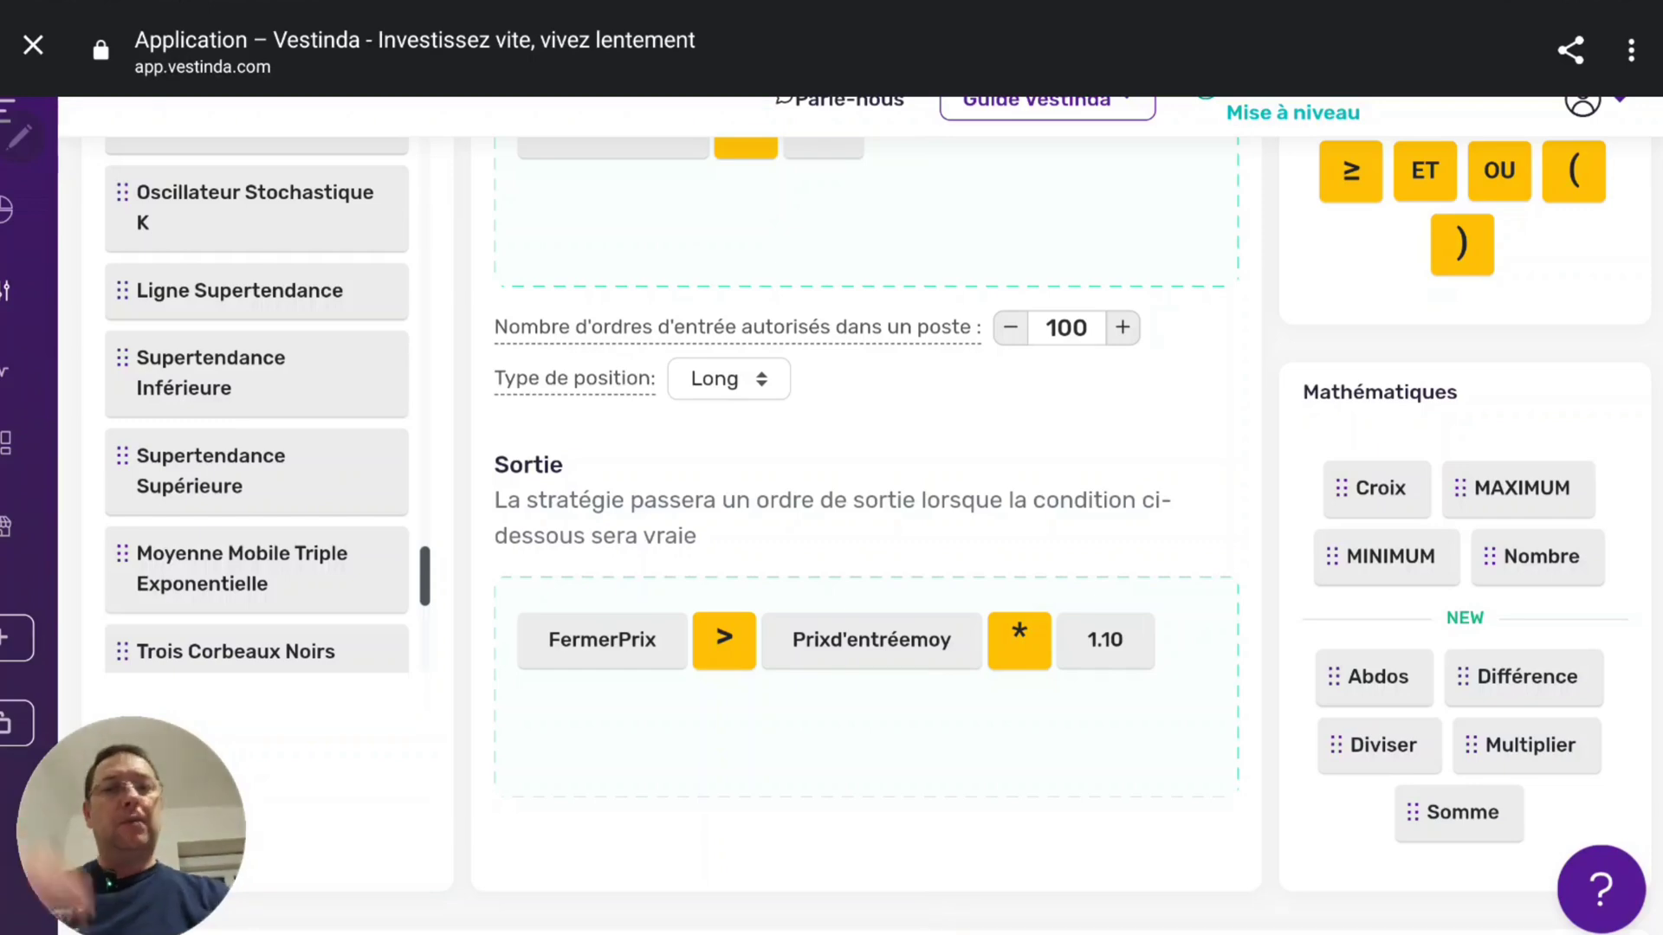
Open the strategy's backtest setup and look through the cryptocurrency pairs and the exchanges offering them
scroll(459, 405, up, 10)
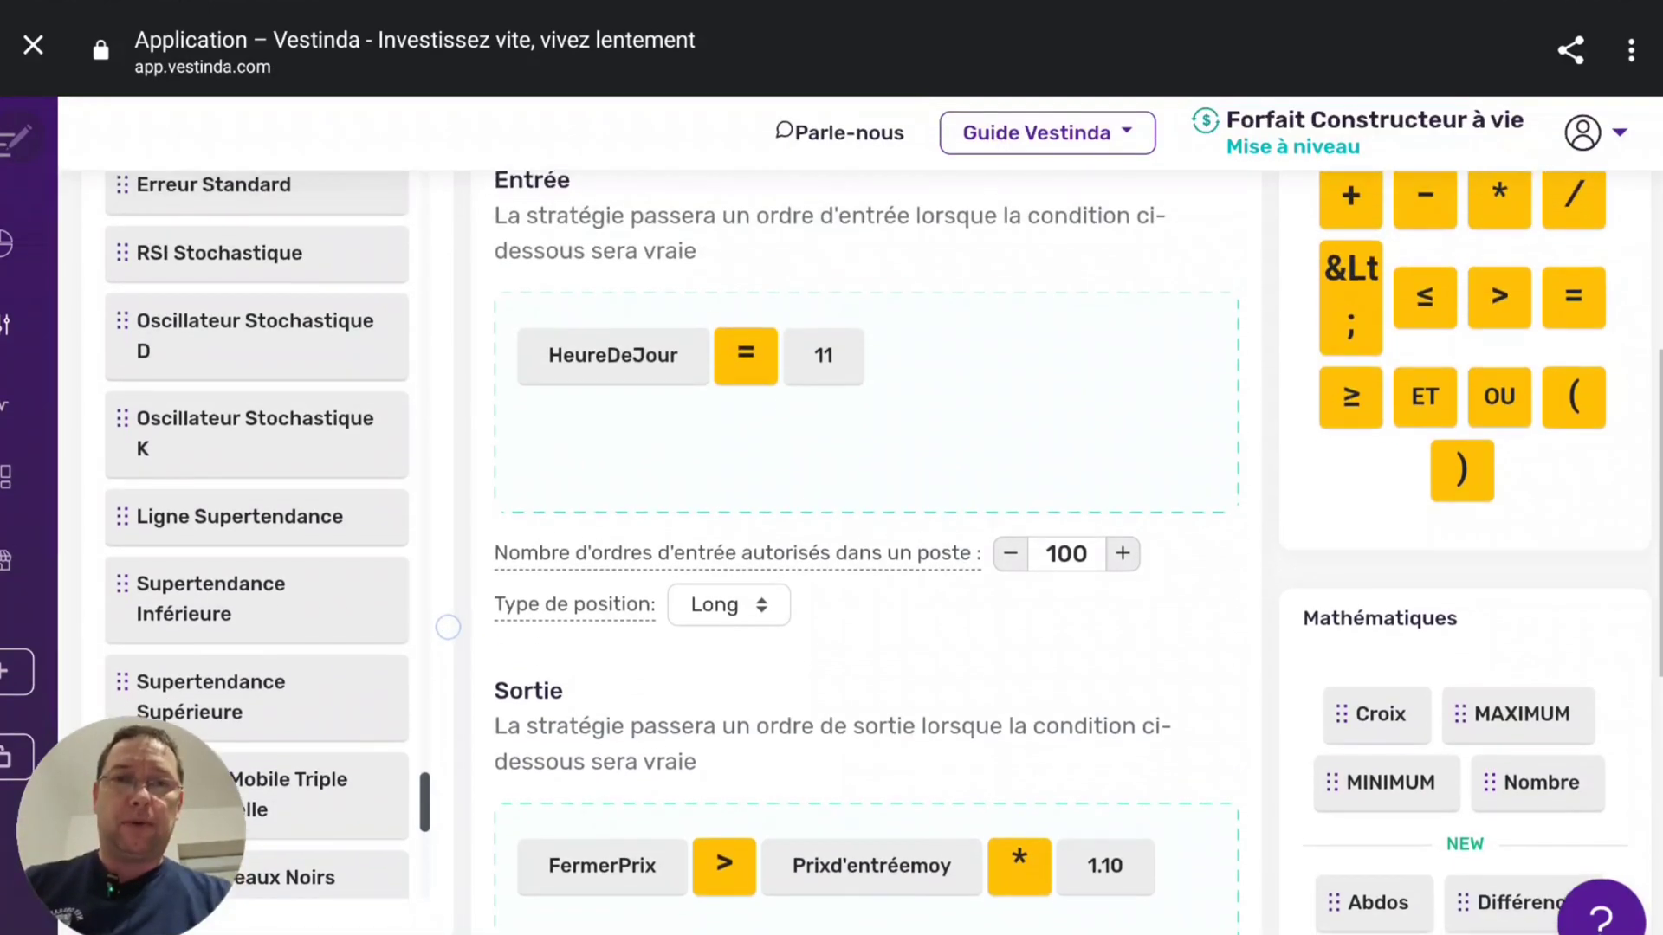
click(1198, 400)
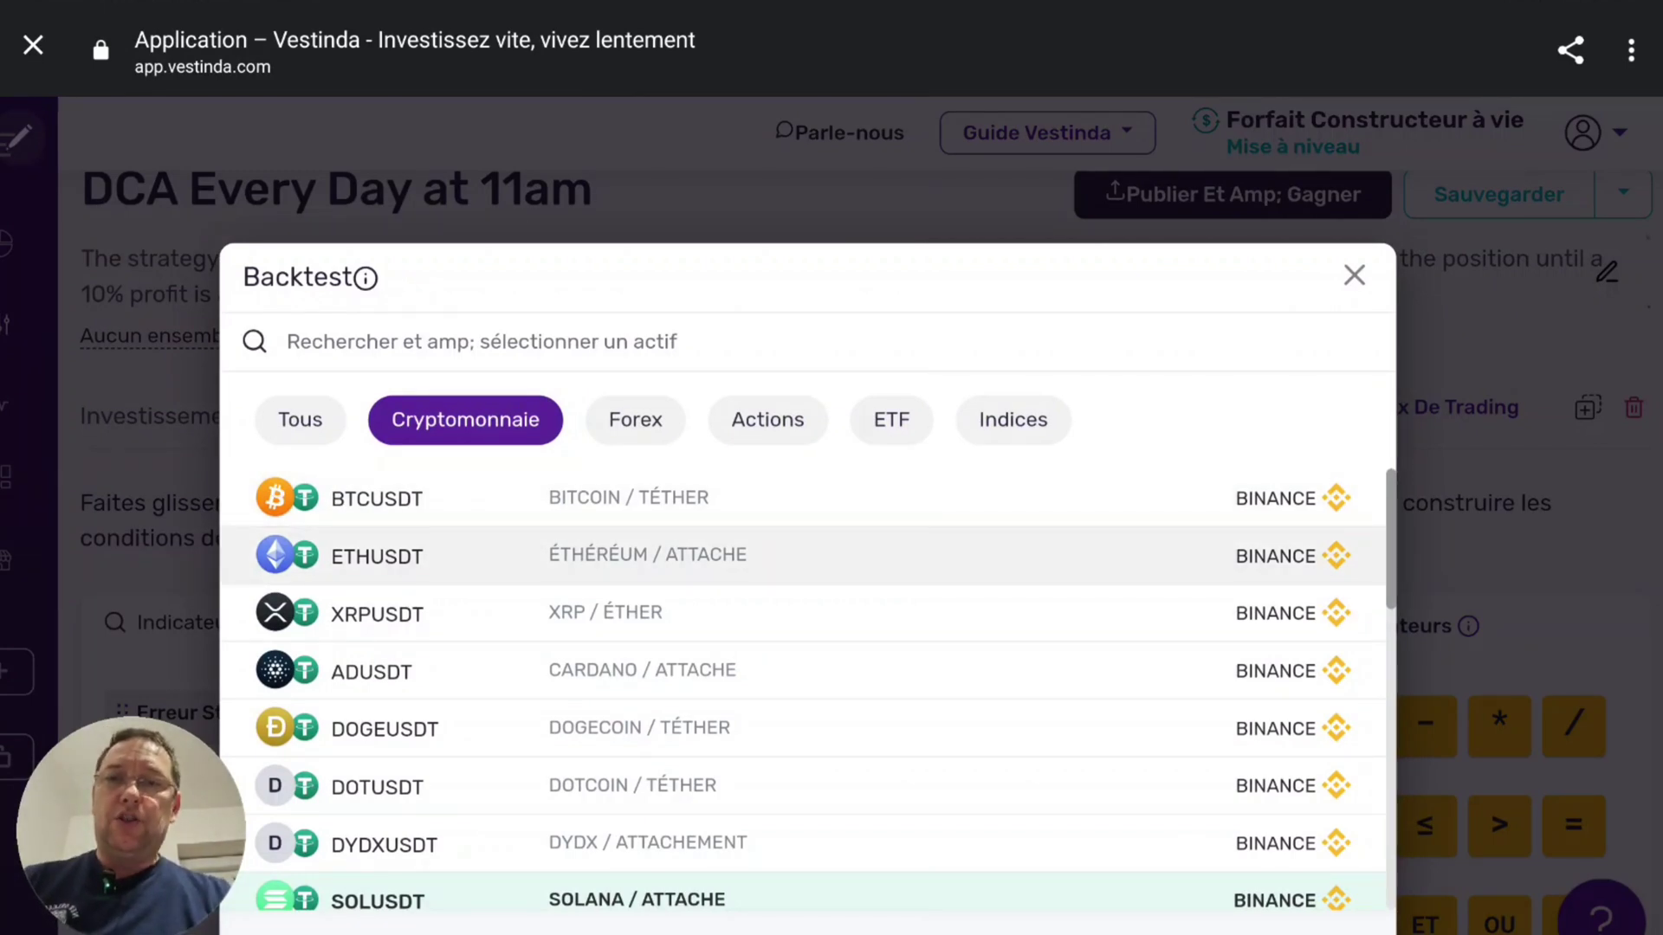
scroll(519, 650, down, 10)
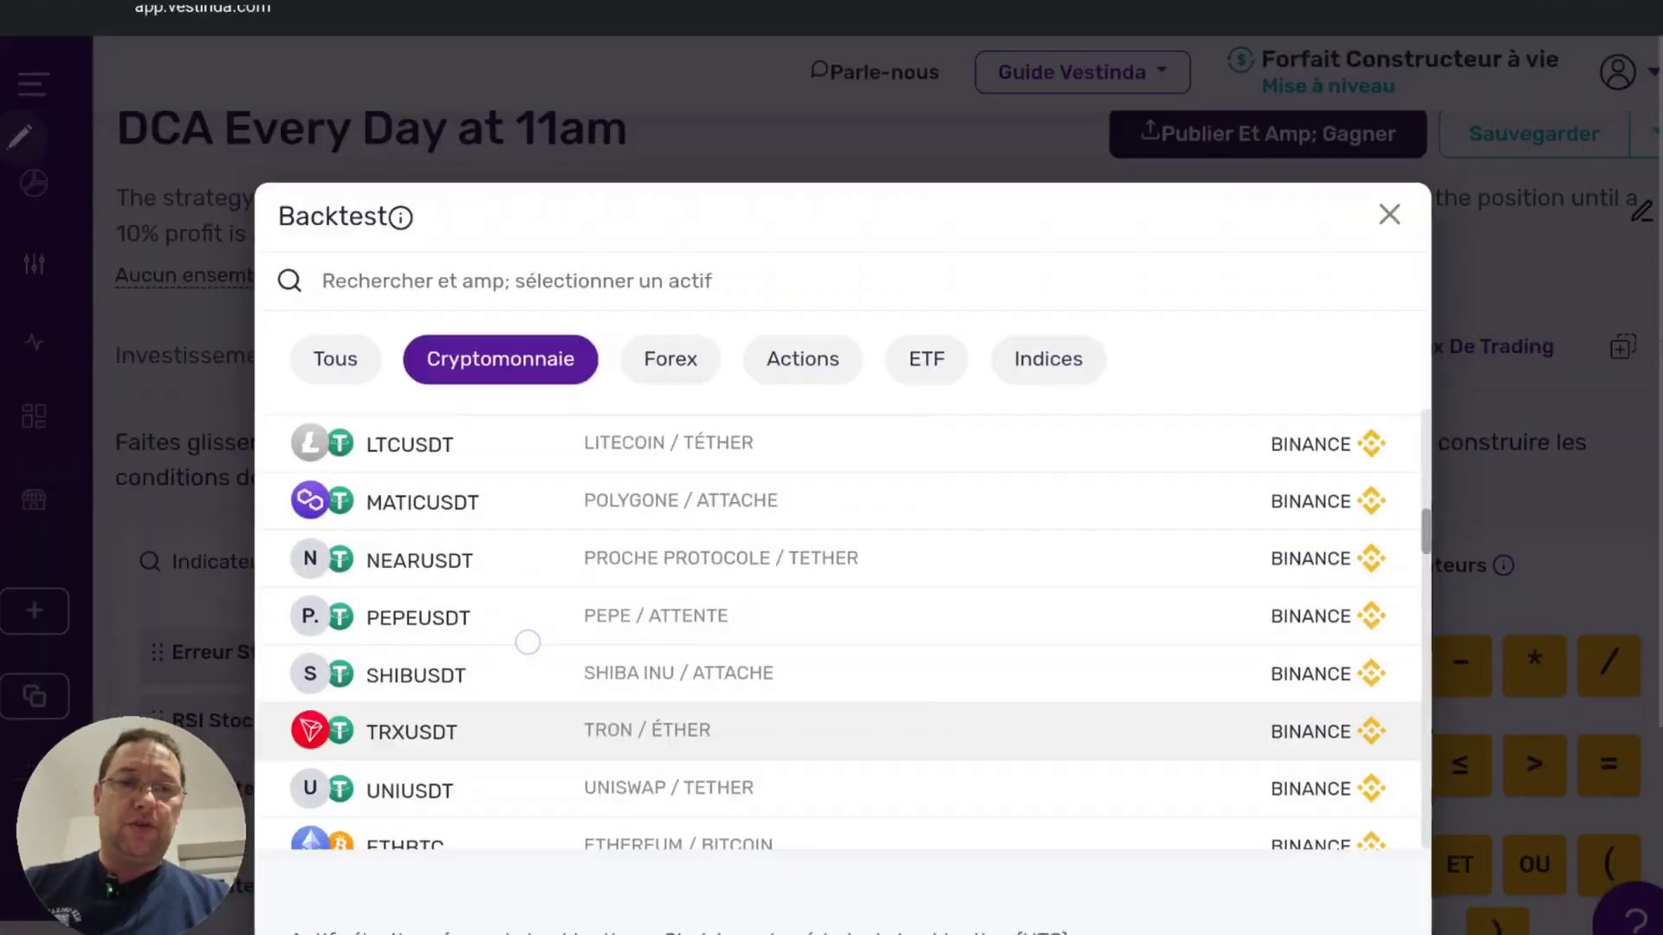
scroll(527, 643, down, 3)
scroll(607, 505, down, 8)
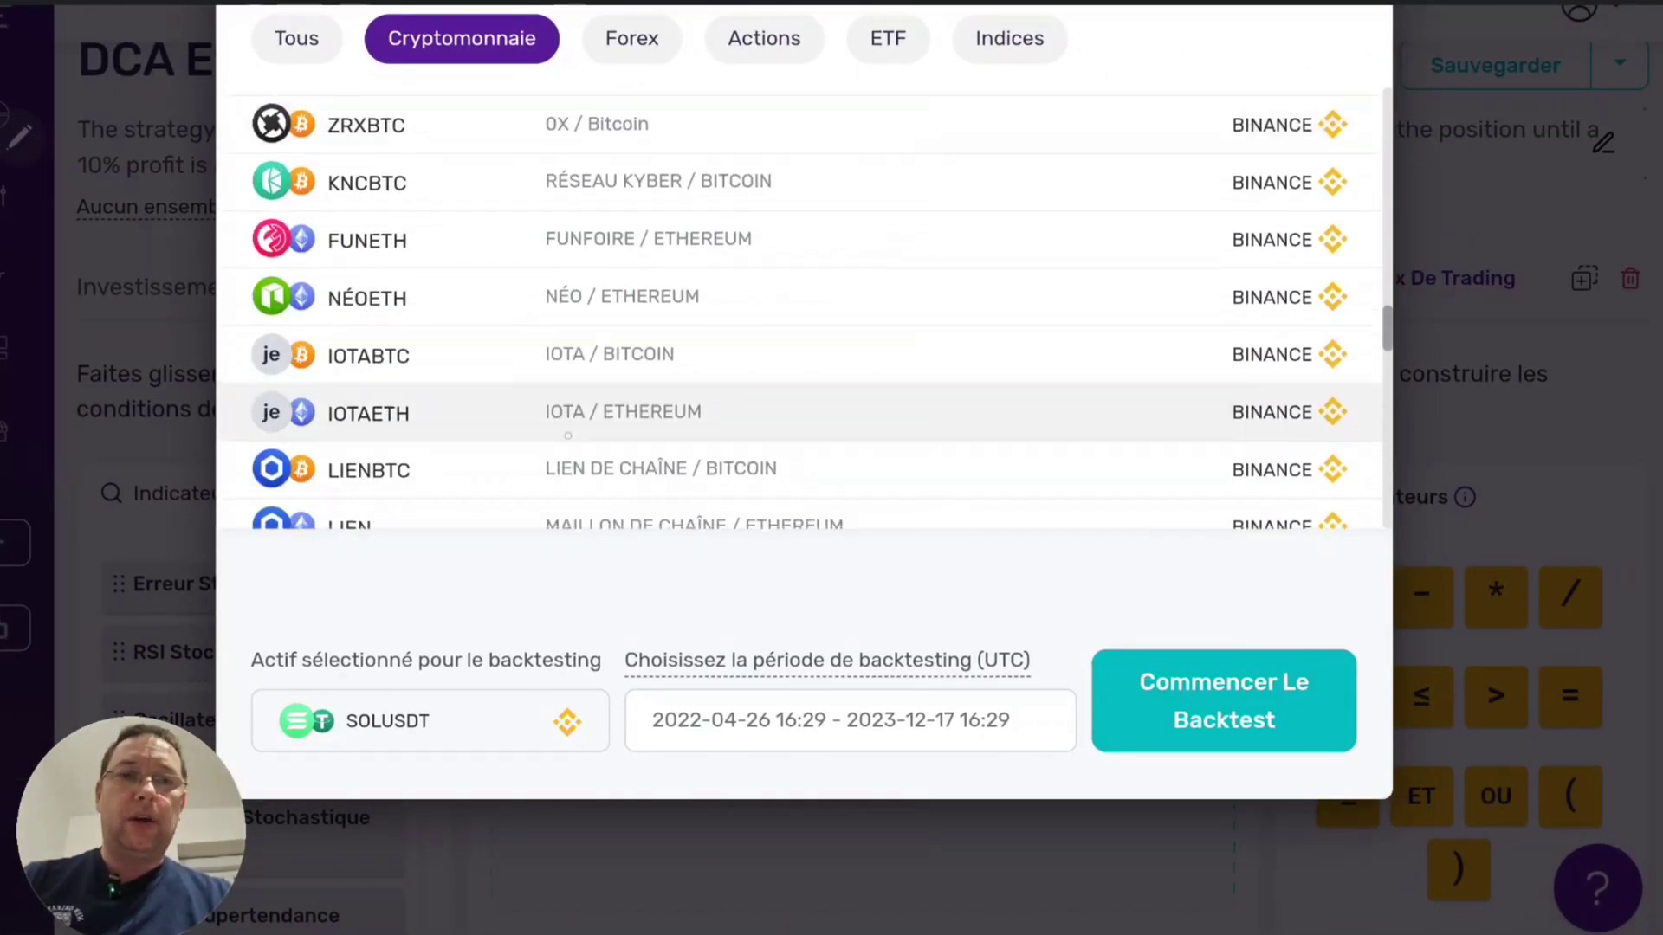
scroll(568, 436, down, 10)
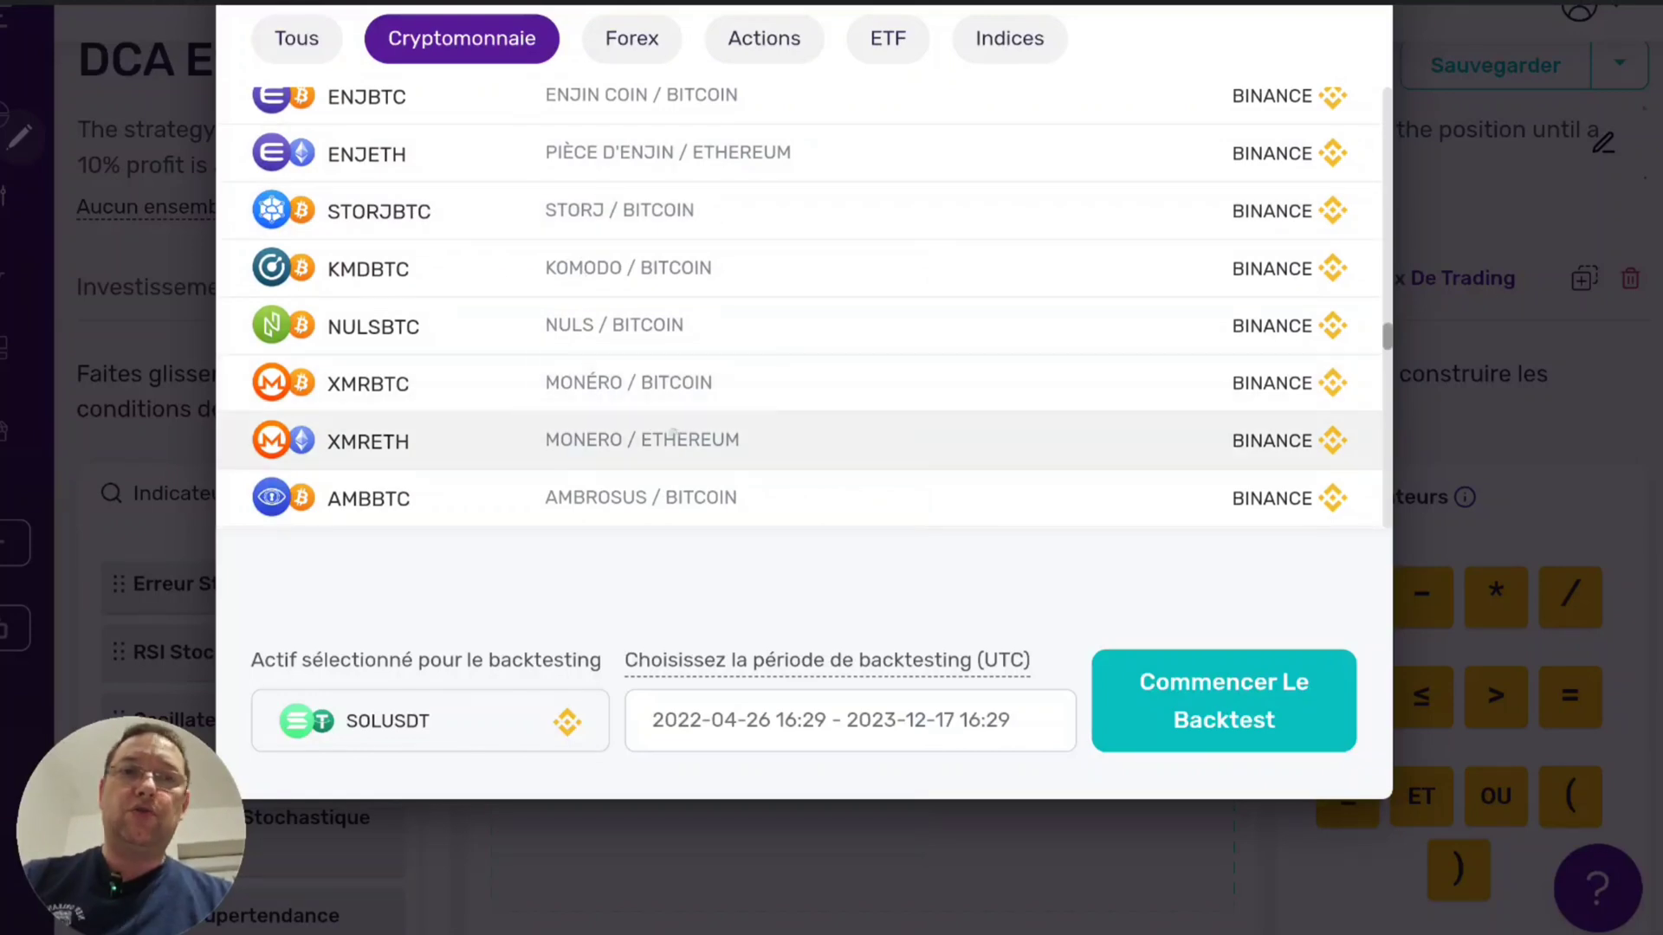
scroll(674, 431, down, 15)
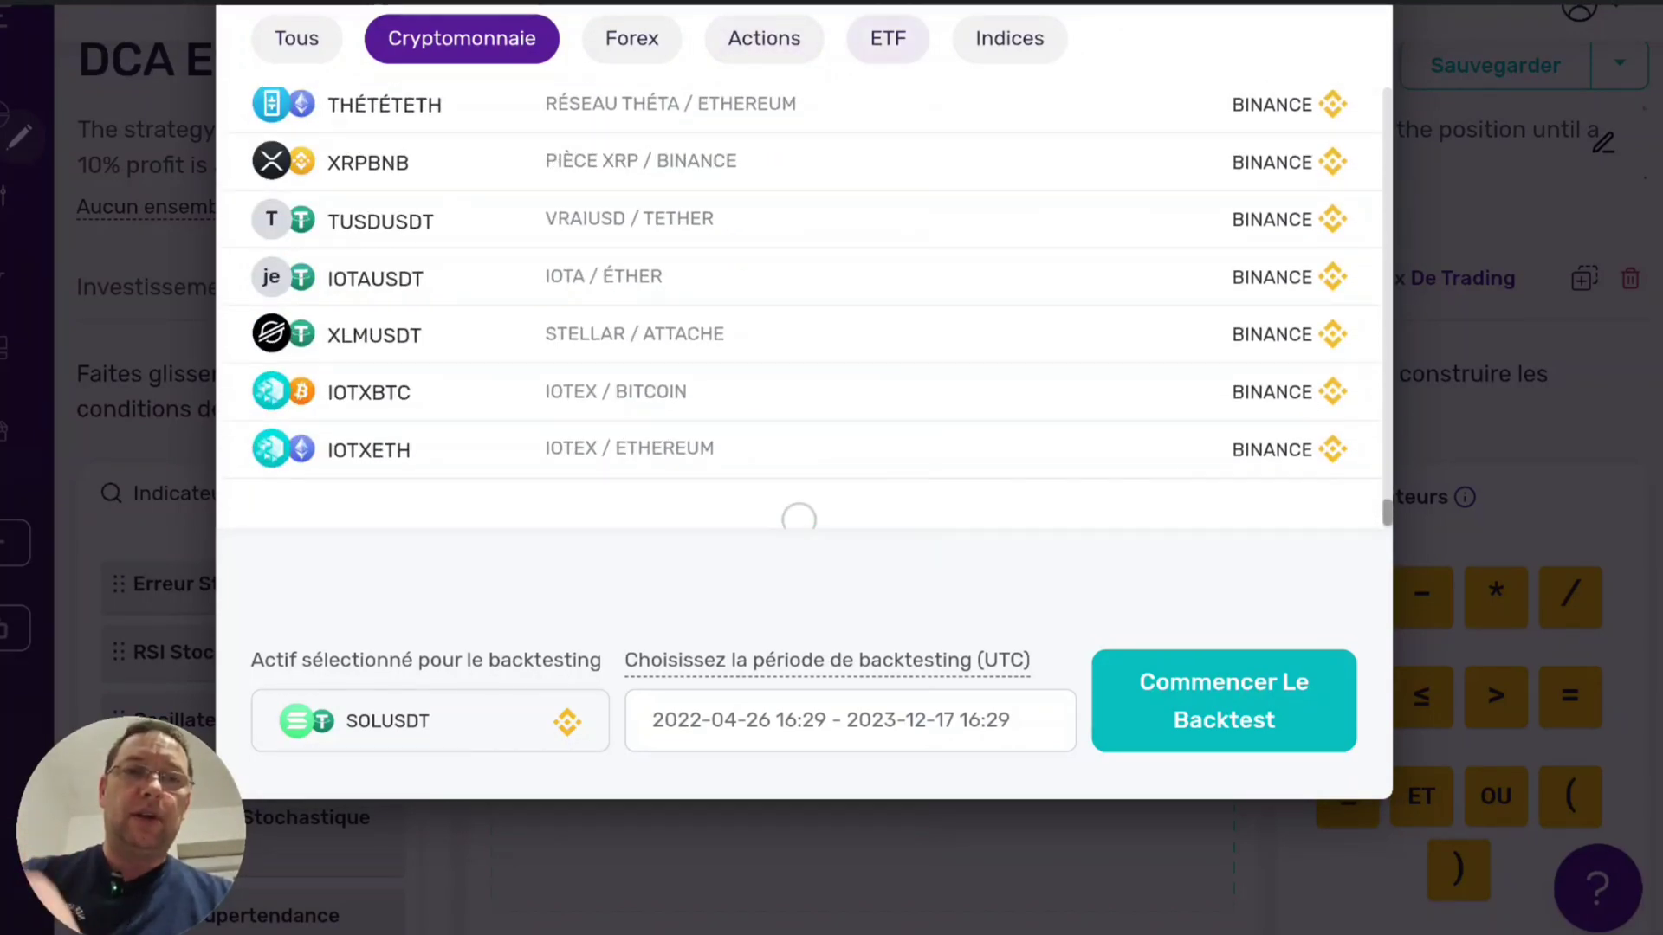
scroll(799, 303, down, 15)
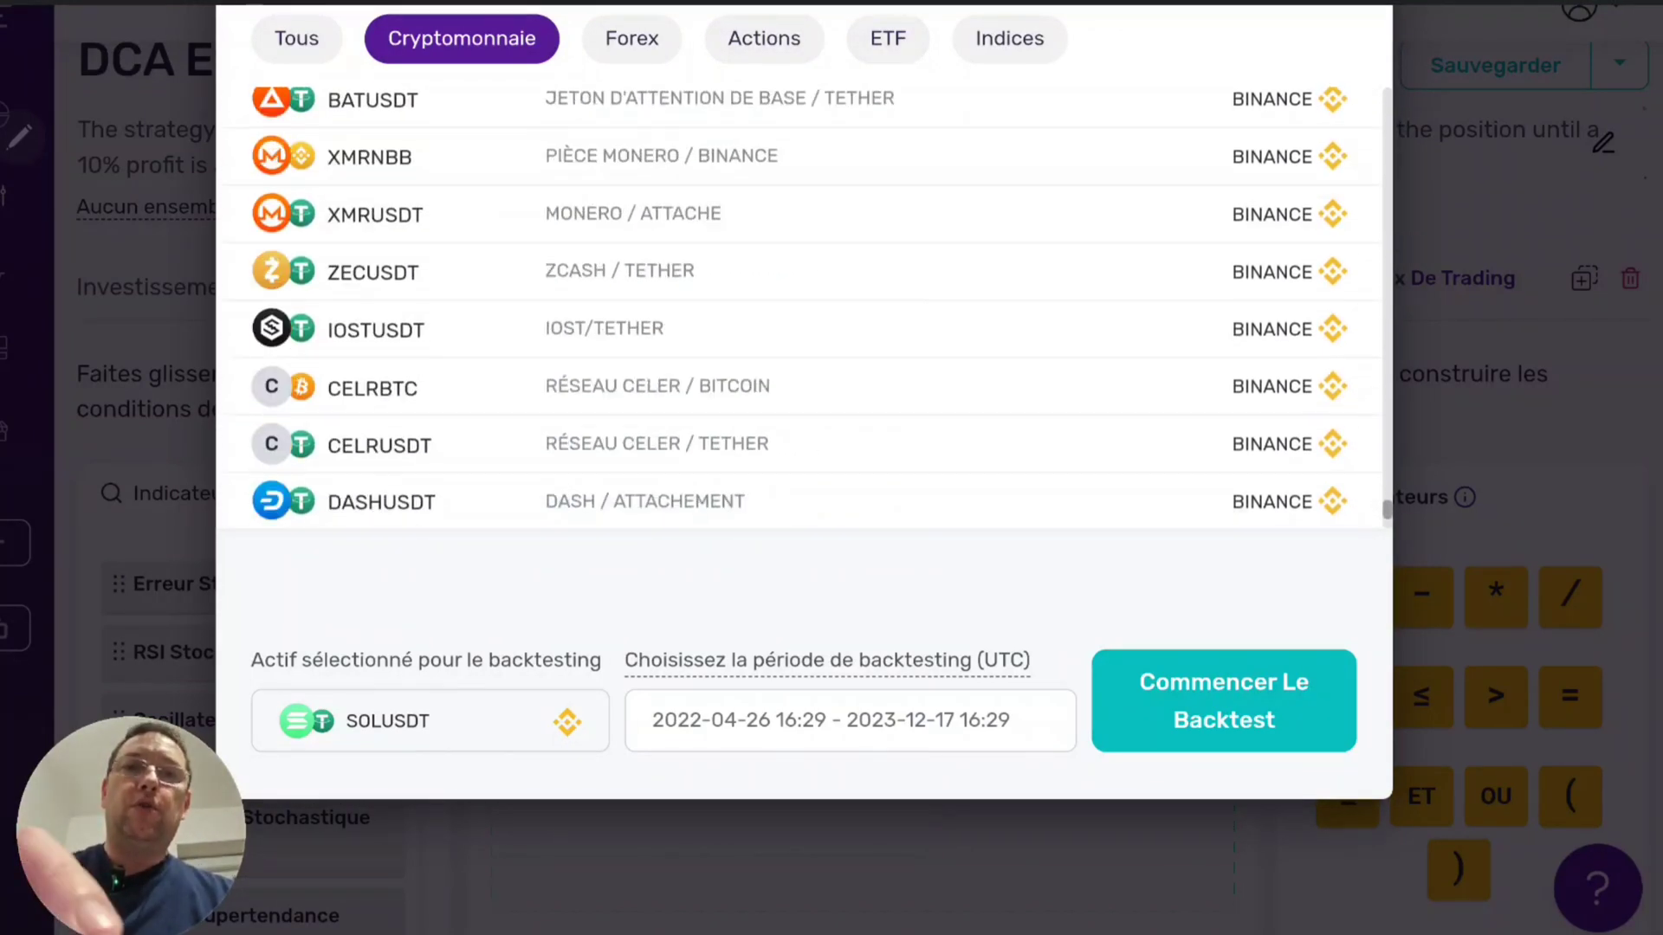
scroll(944, 314, down, 15)
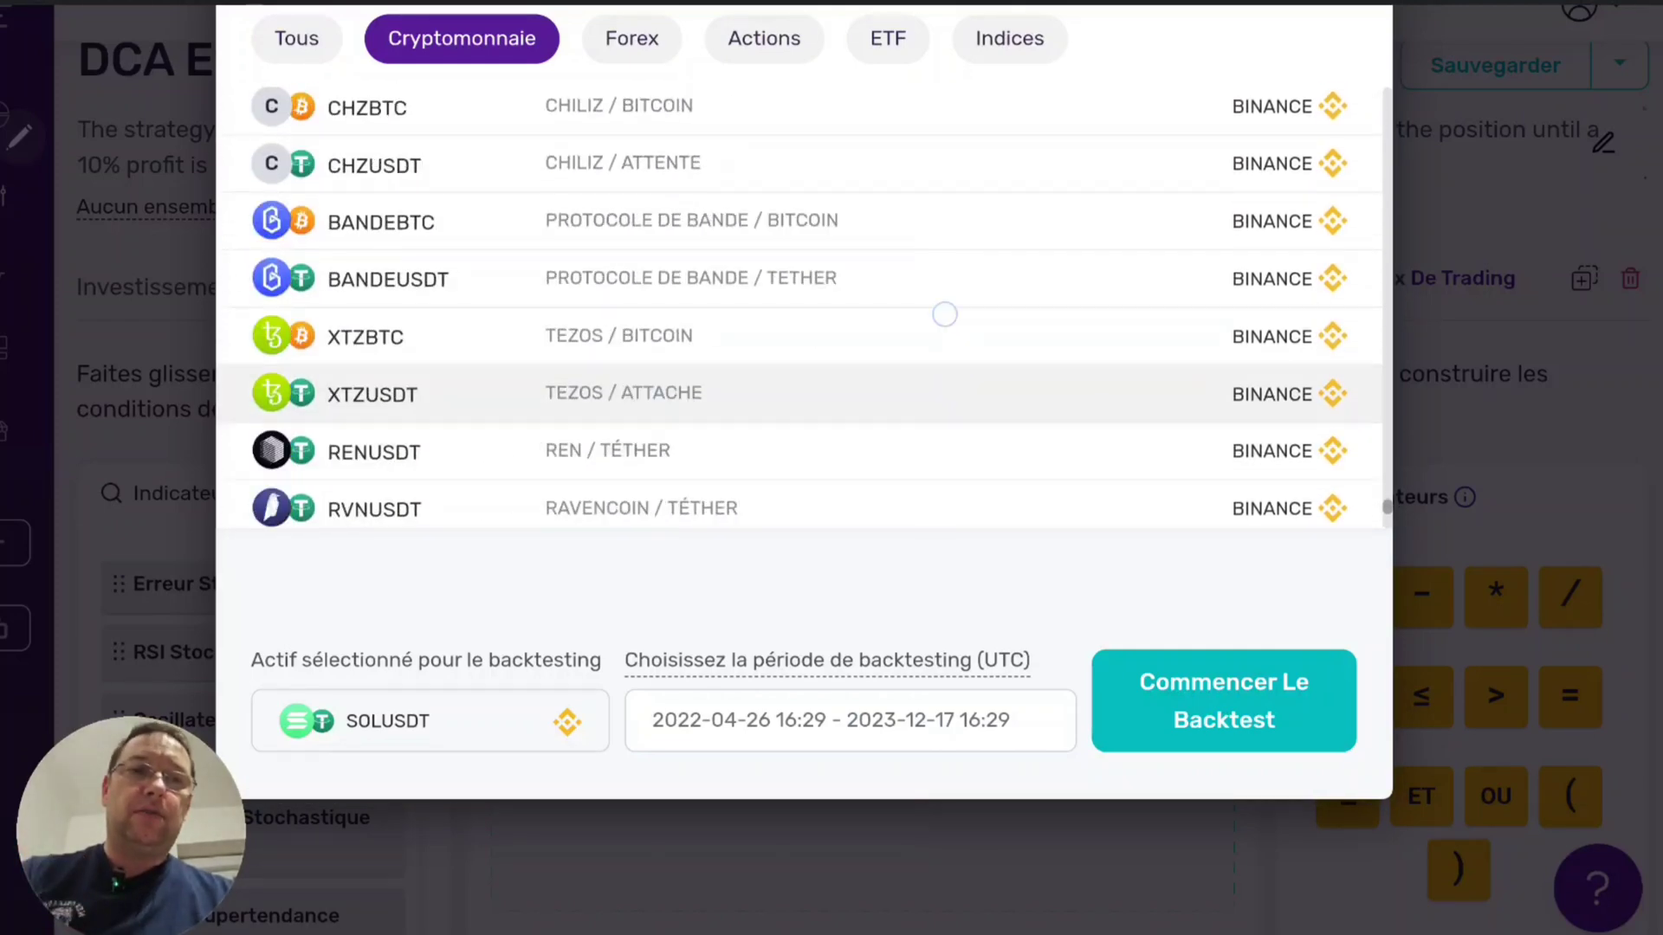
scroll(944, 314, down, 10)
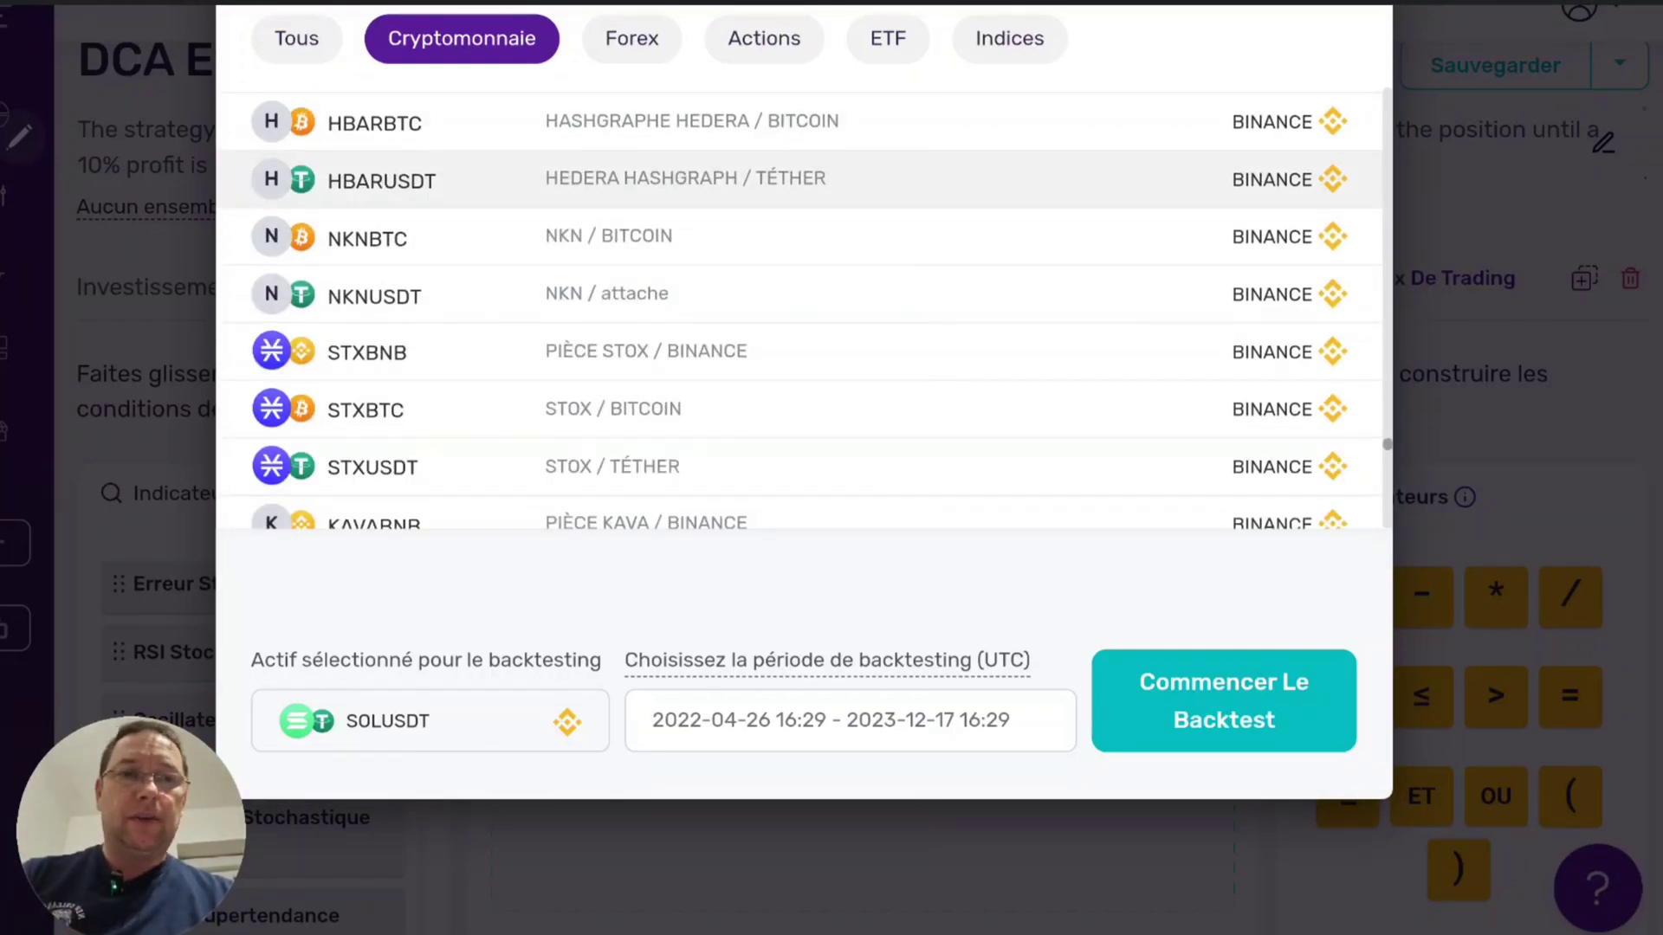
scroll(799, 312, down, 15)
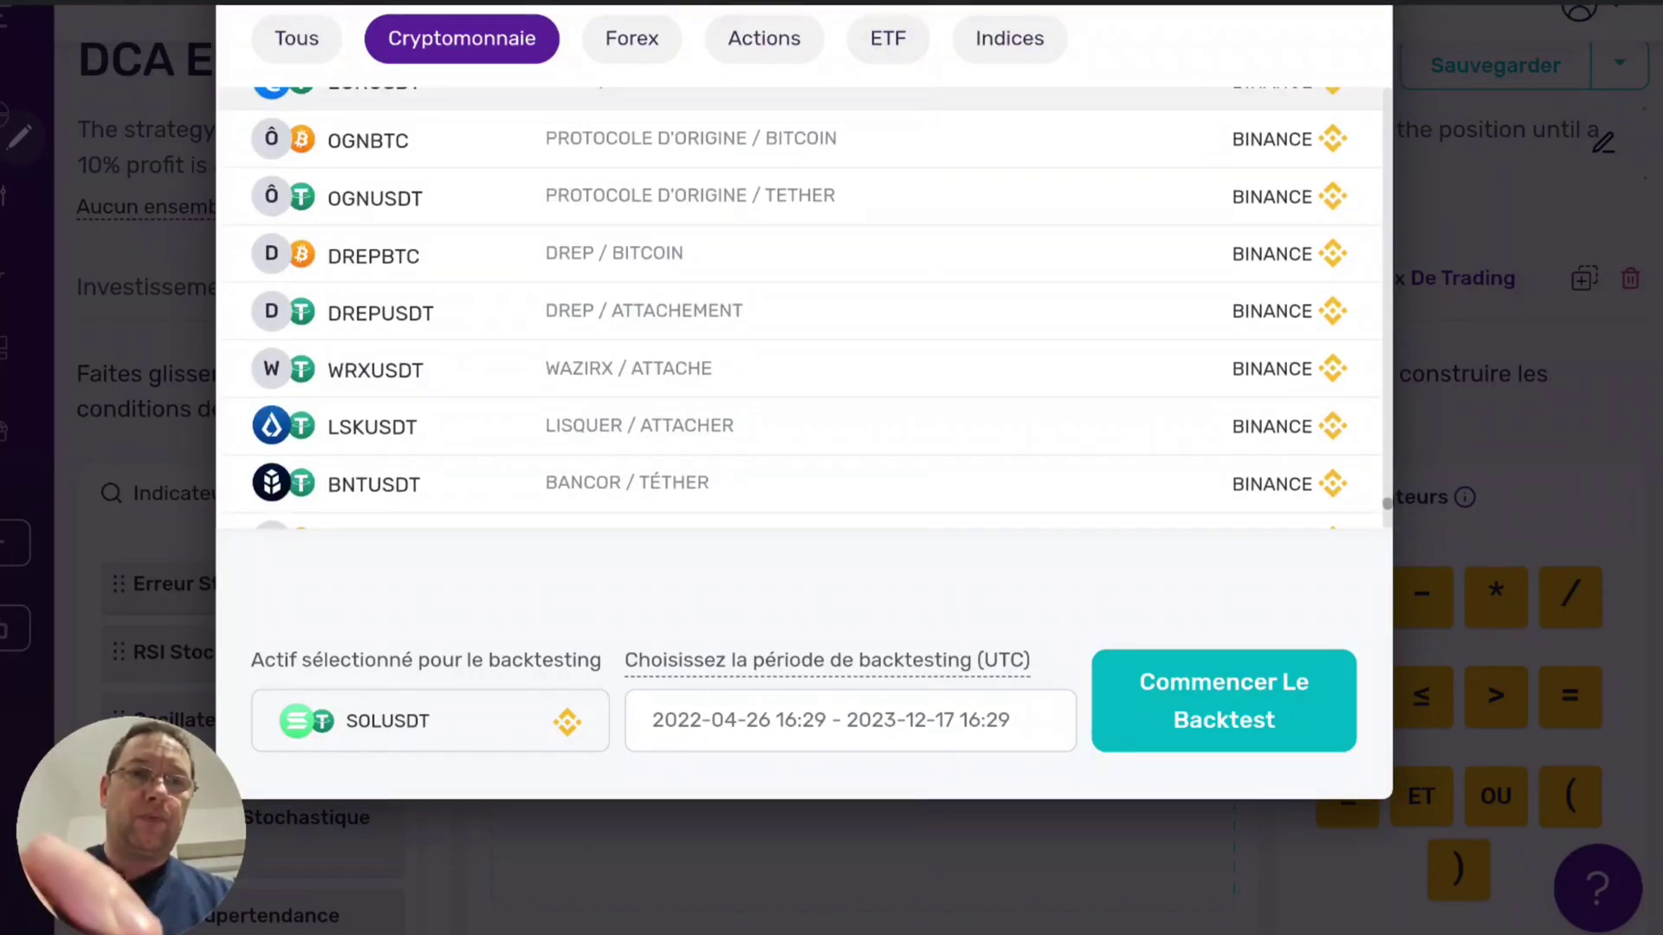
scroll(977, 427, down, 15)
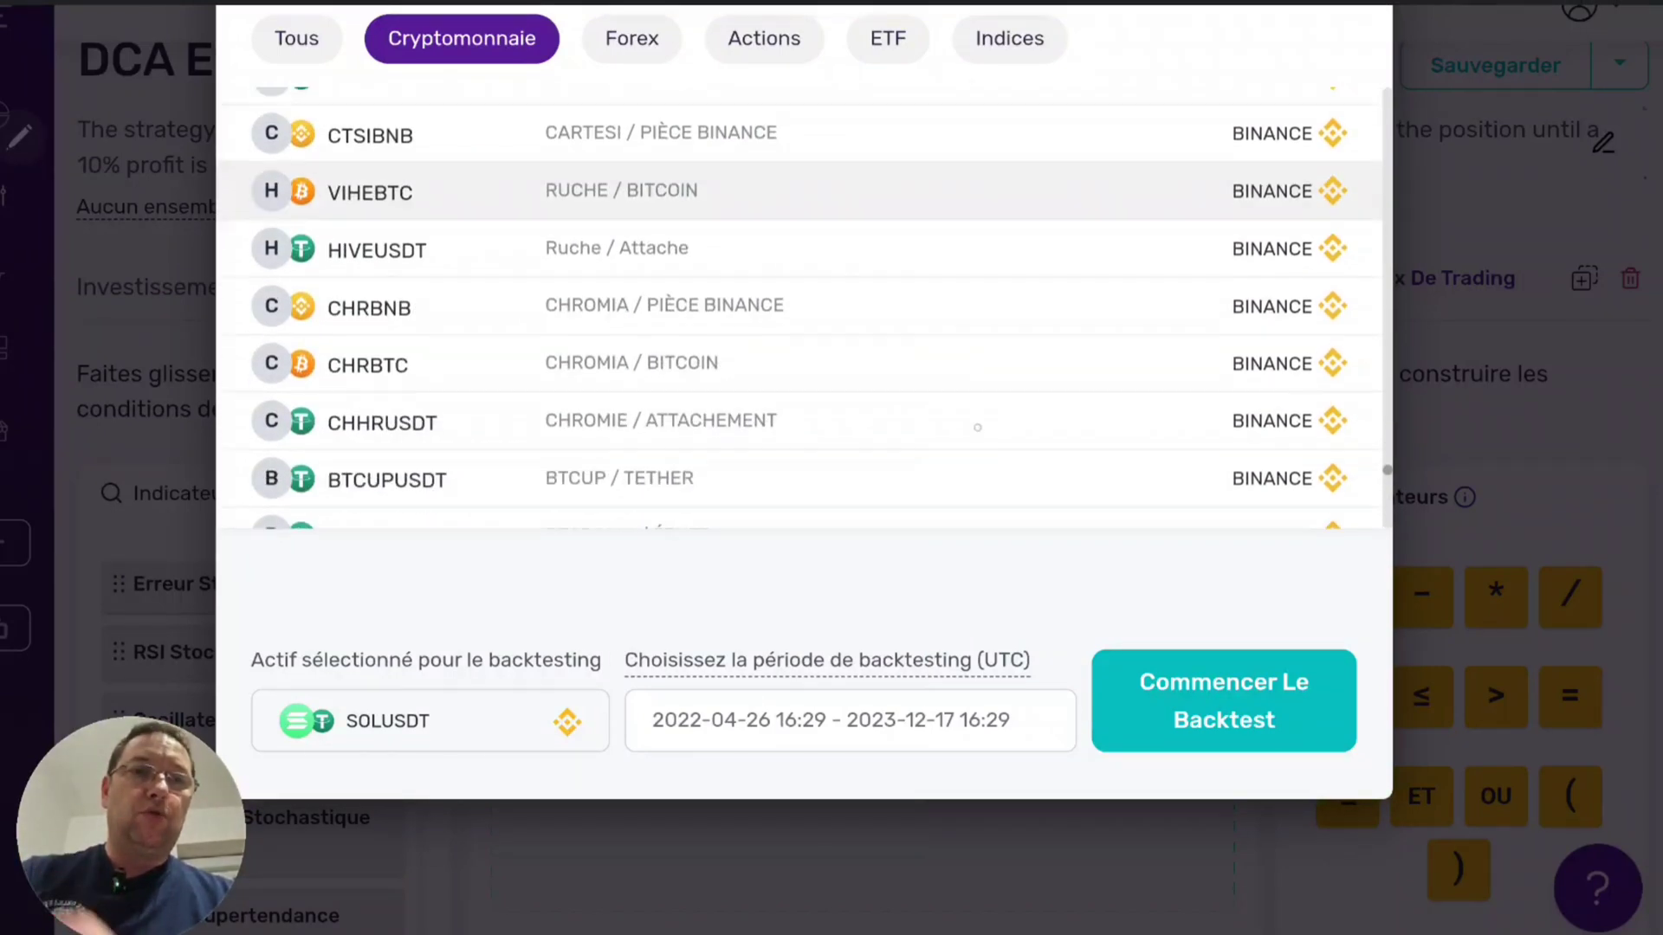
scroll(977, 427, down, 15)
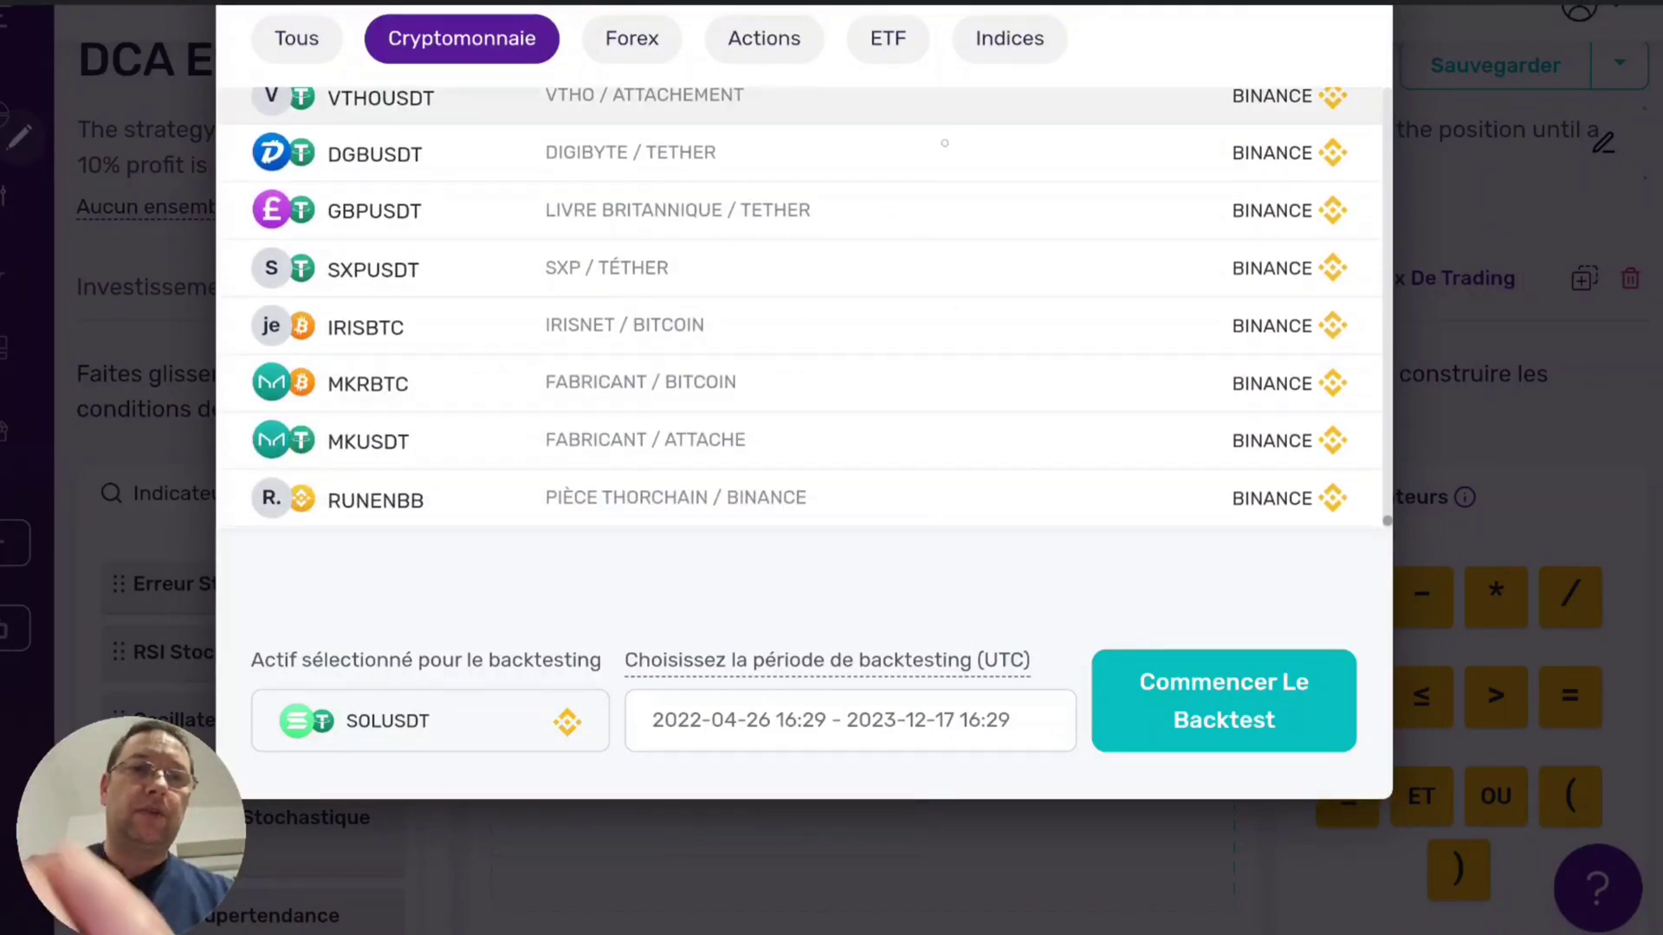
scroll(945, 143, down, 15)
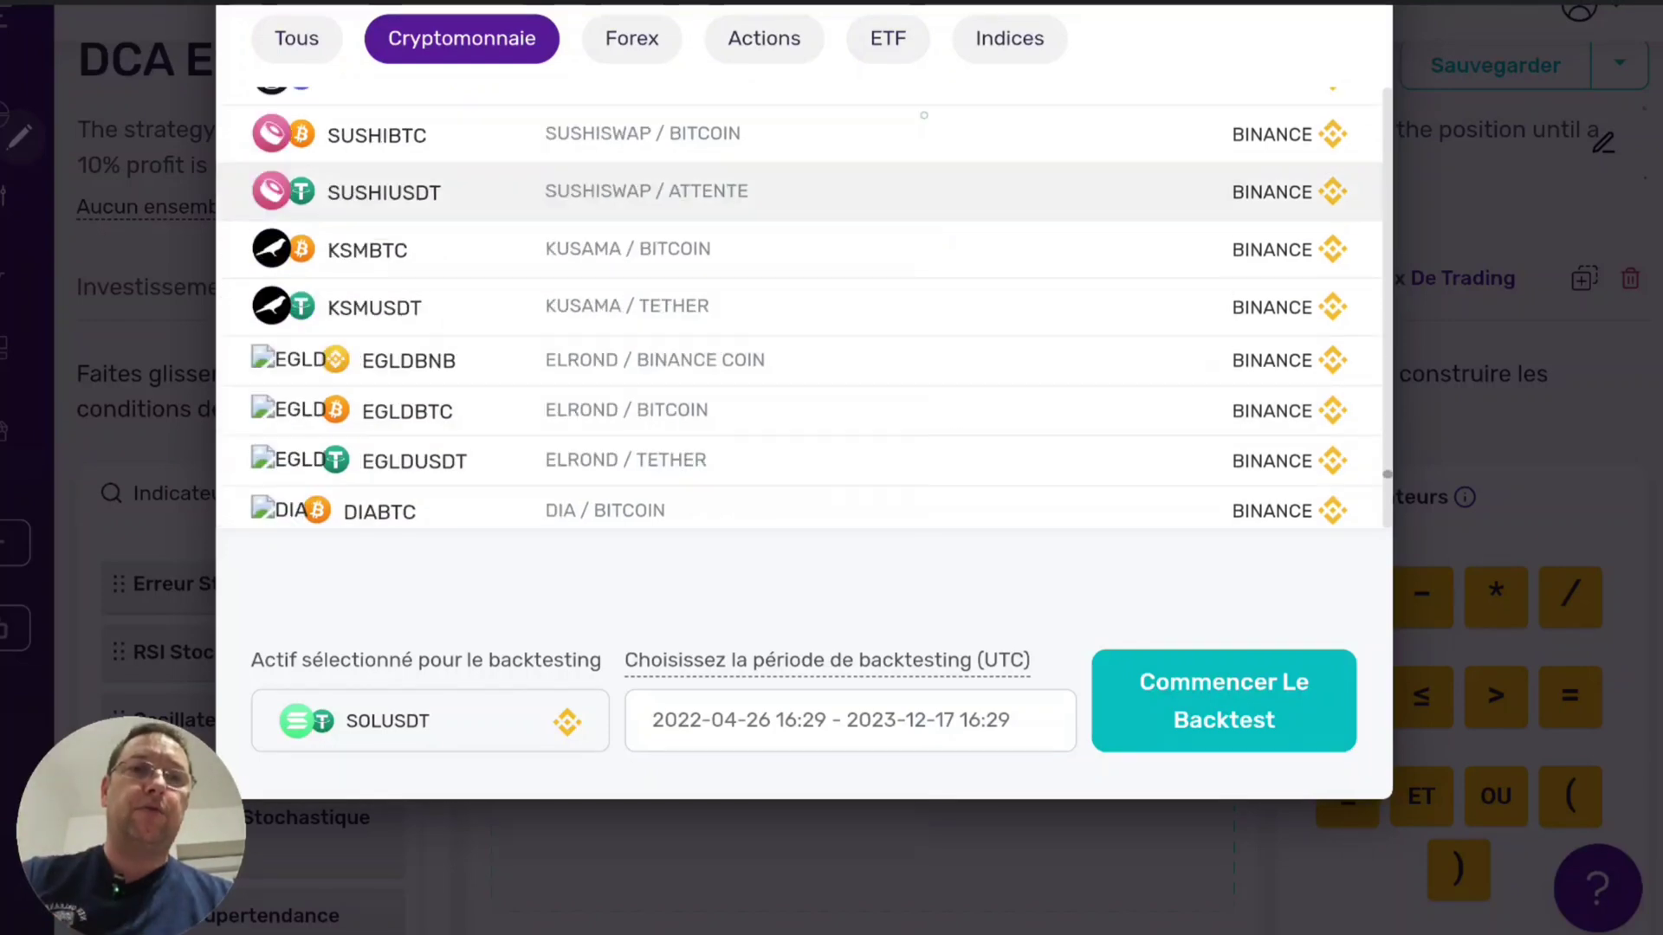
scroll(924, 115, down, 10)
scroll(962, 511, up, 6)
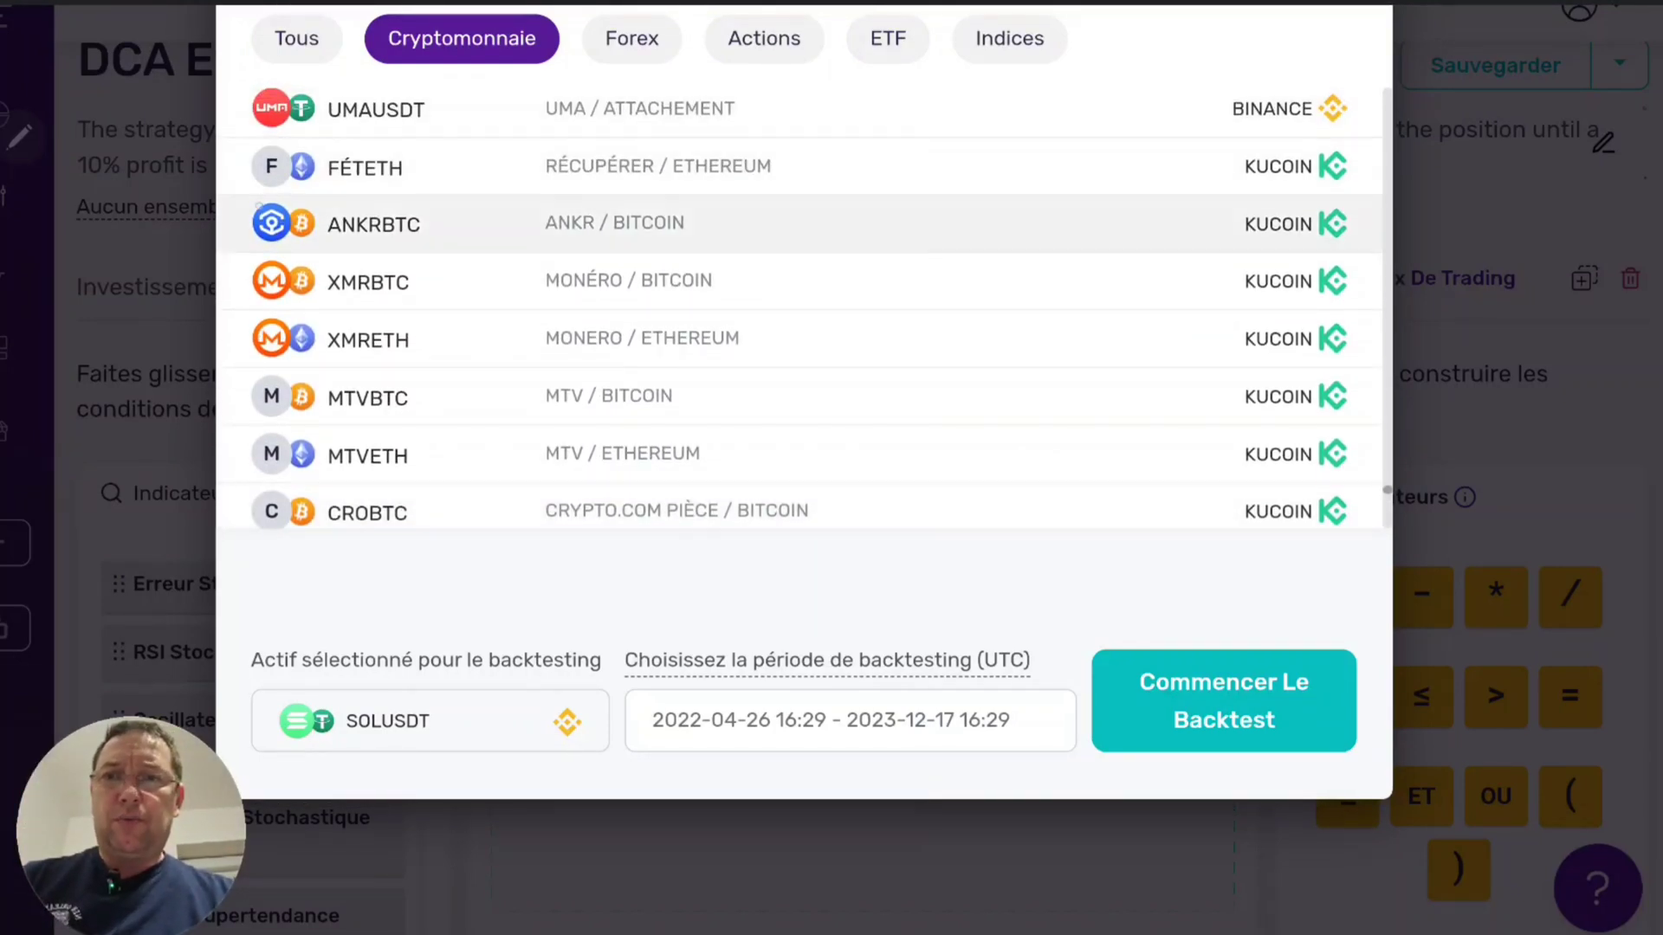
scroll(1050, 456, down, 3)
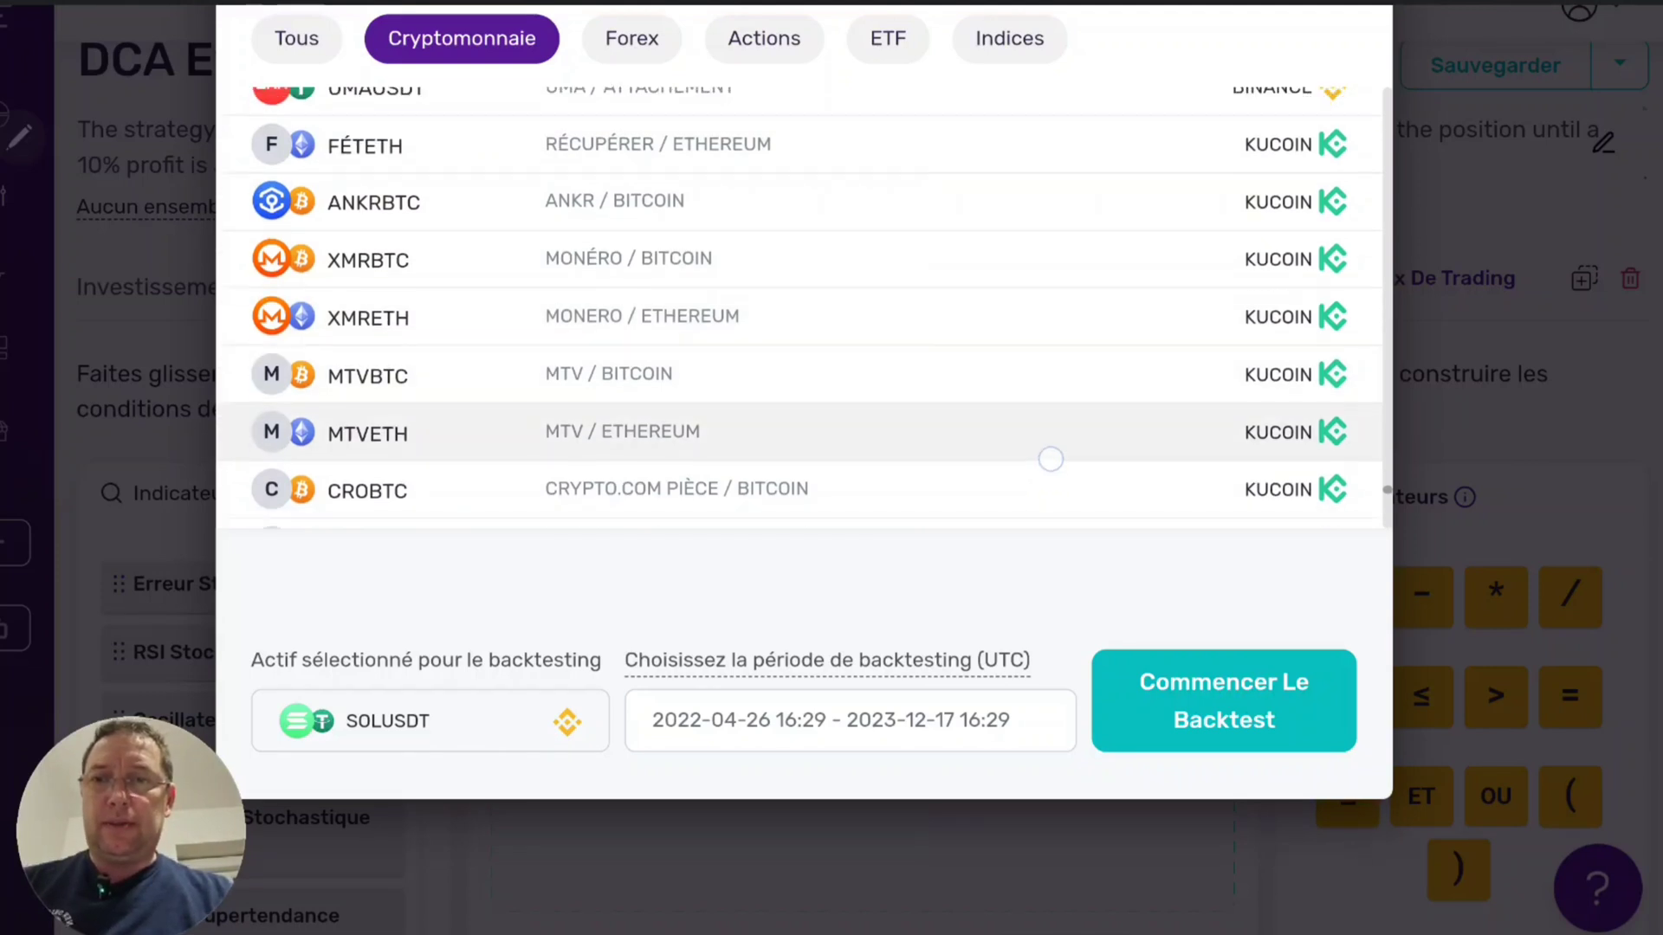
scroll(1064, 384, down, 5)
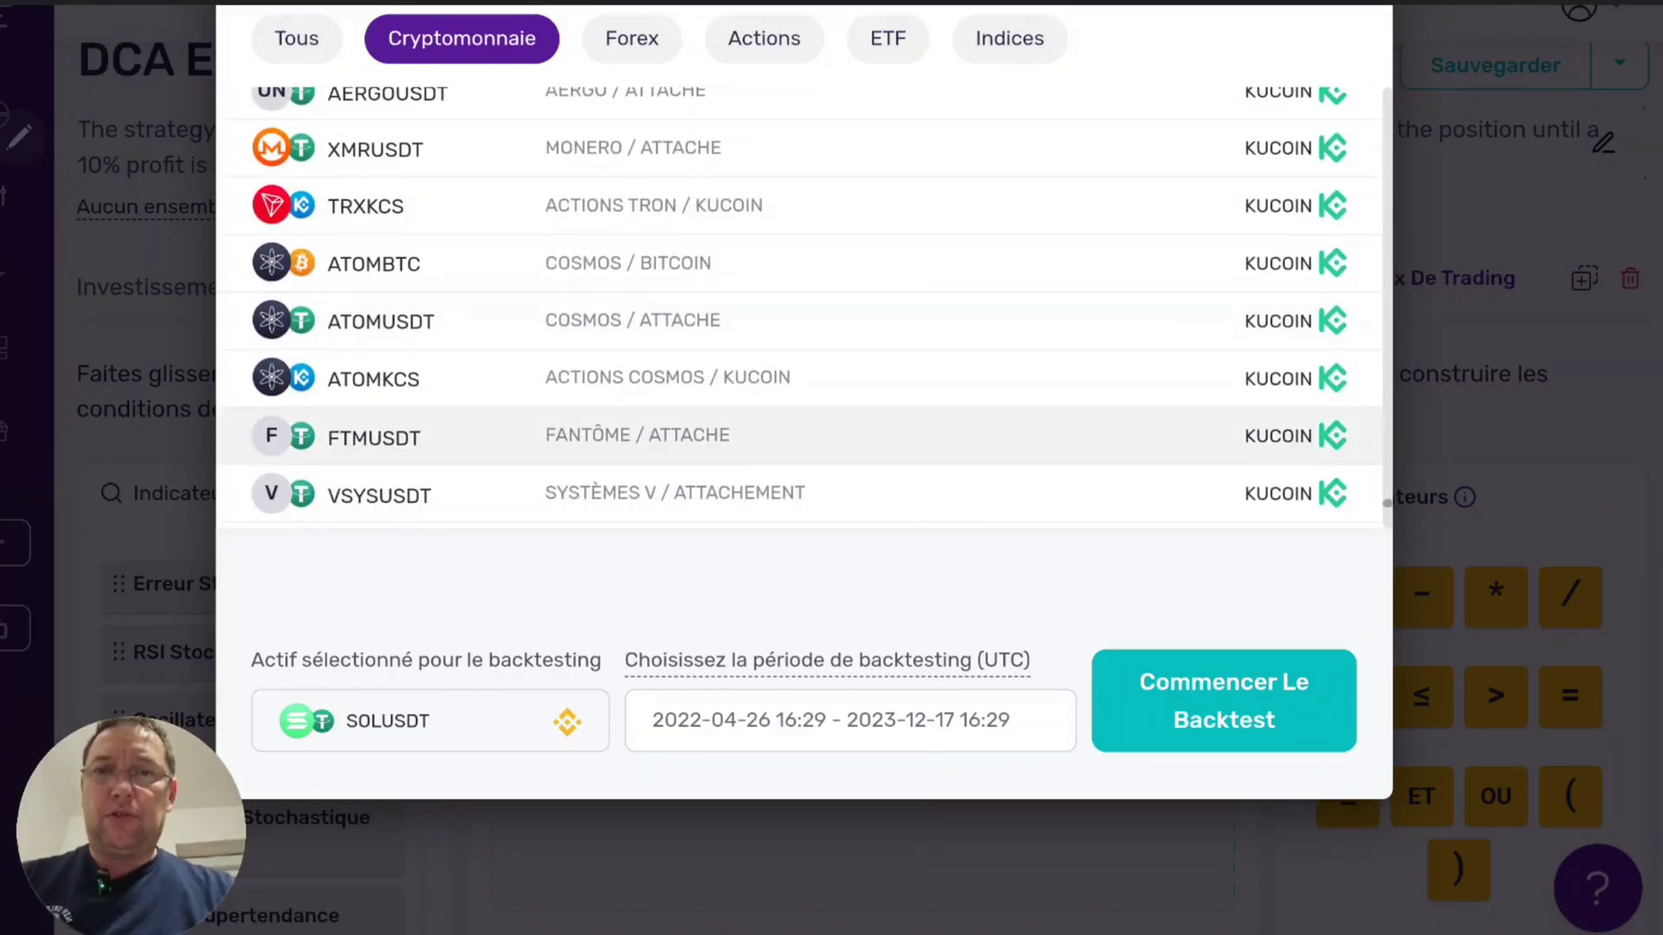
scroll(1005, 450, down, 5)
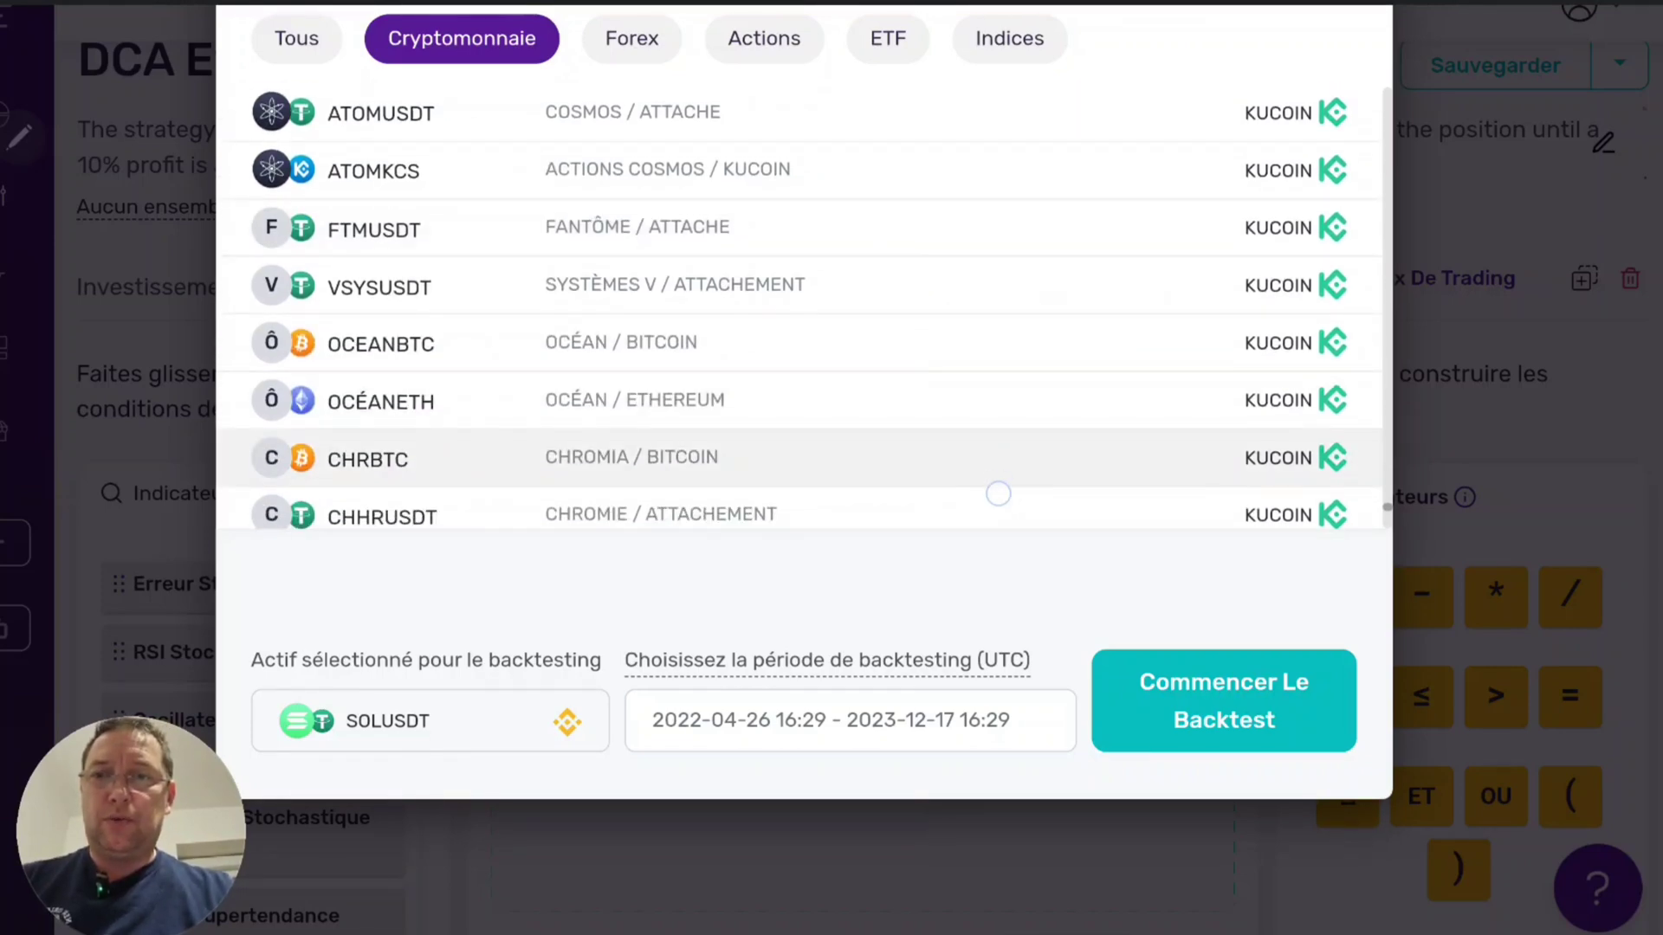
scroll(1013, 319, down, 3)
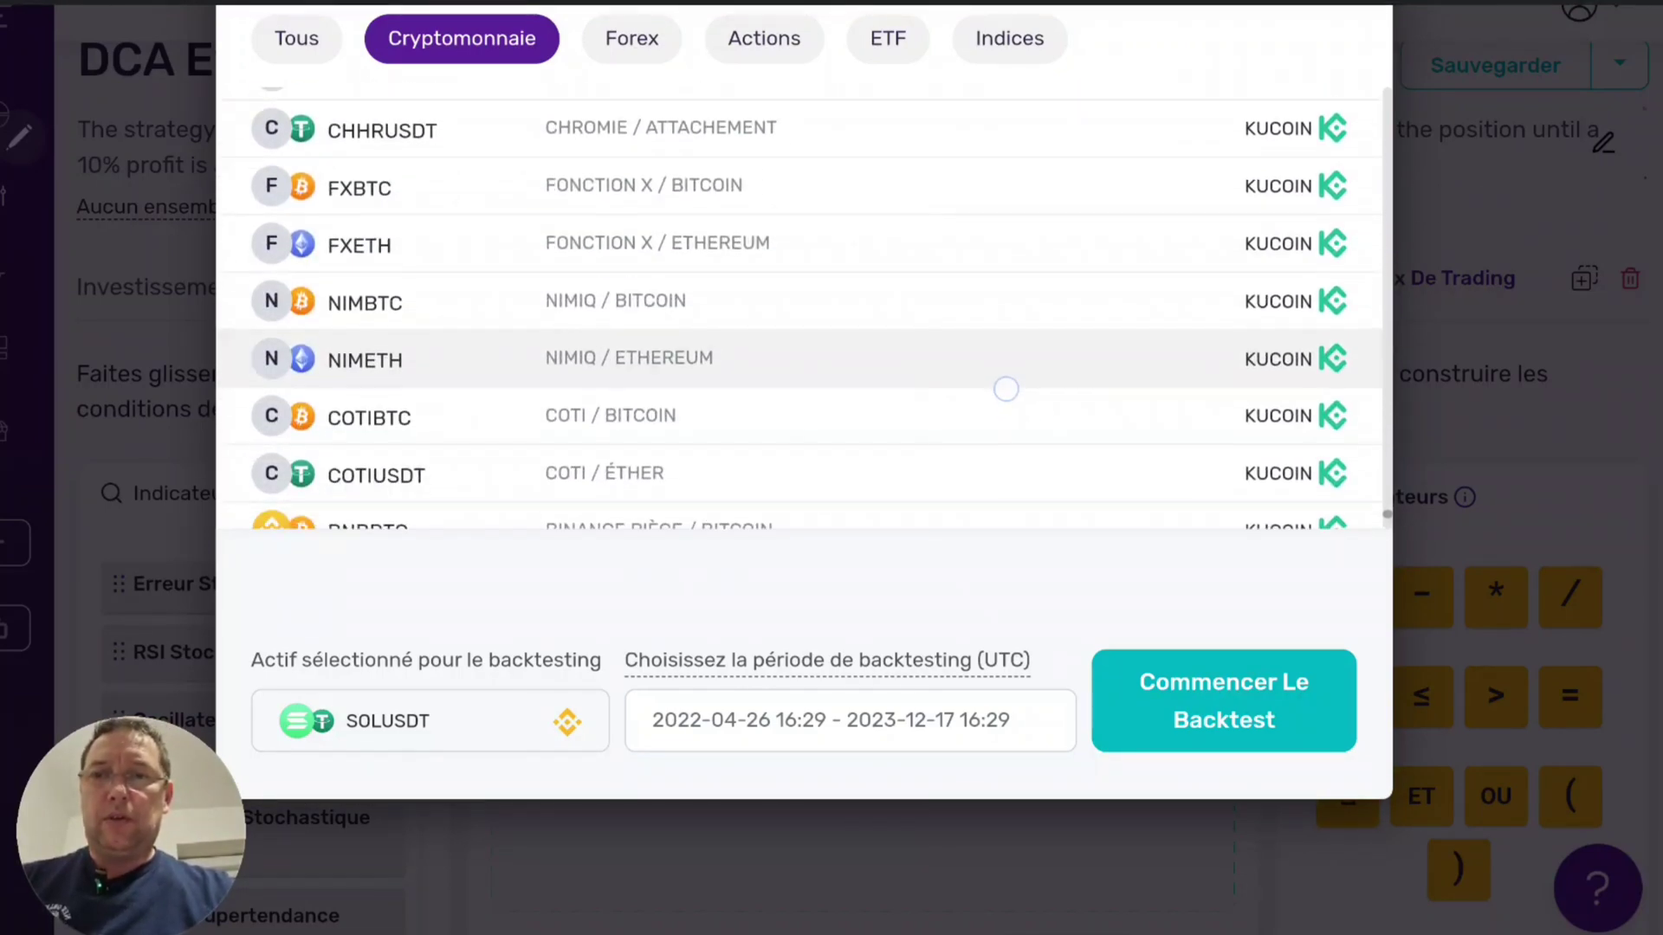
scroll(1007, 390, up, 20)
scroll(1052, 391, up, 15)
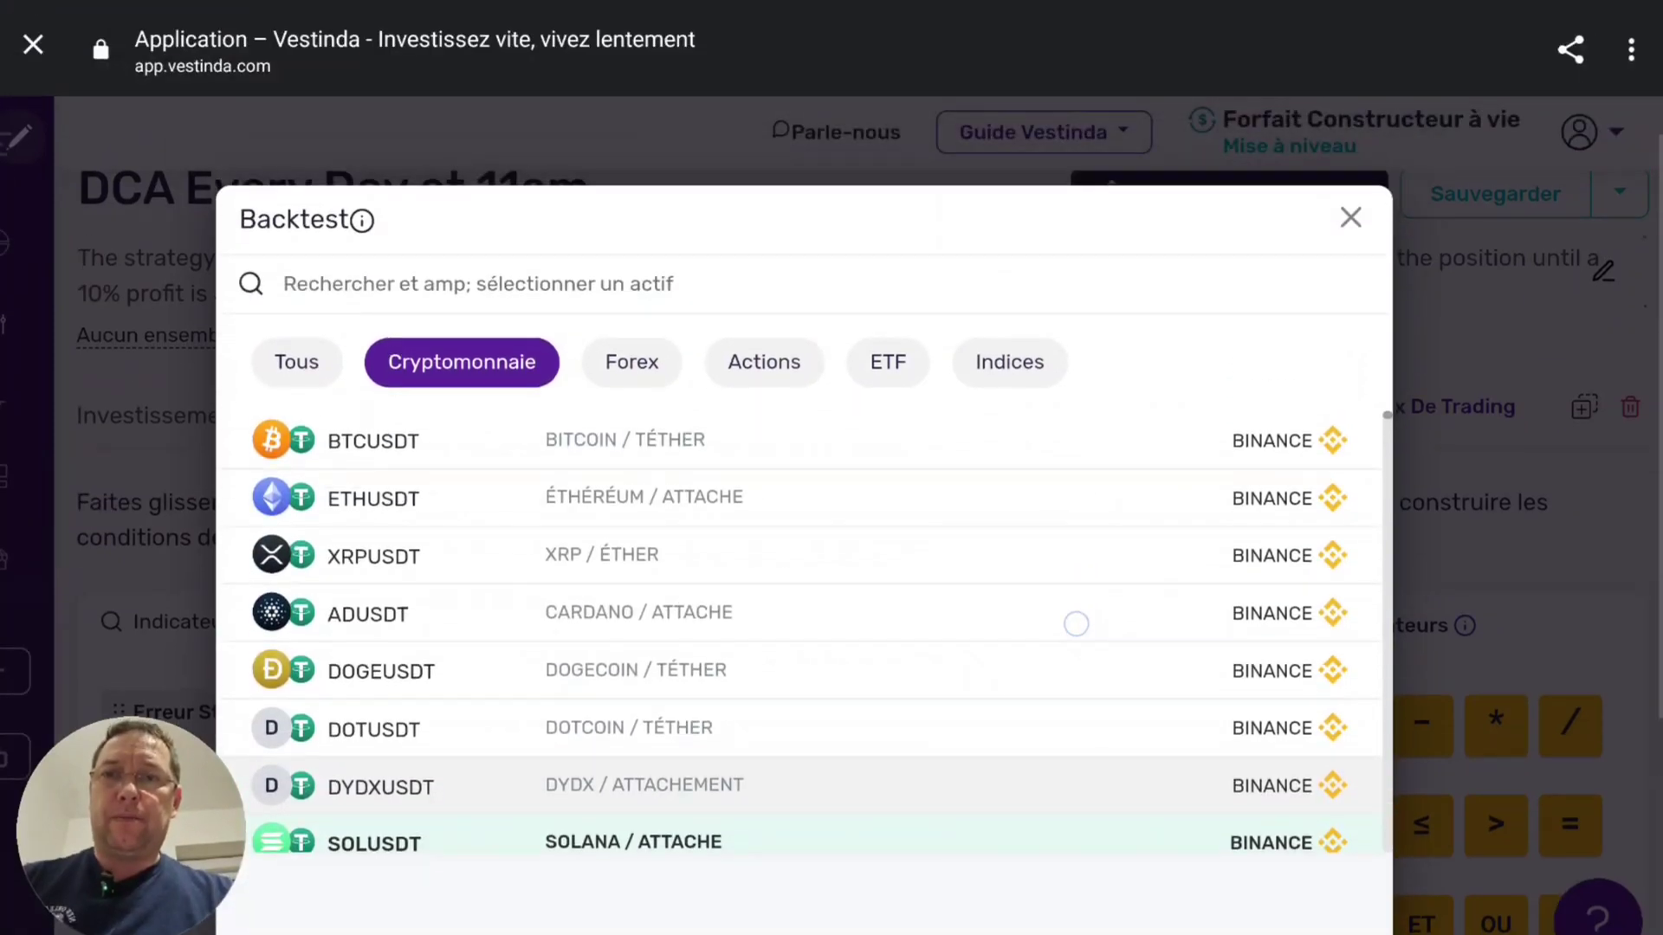
Search the backtest's cryptocurrency assets for "btc"
click(367, 282)
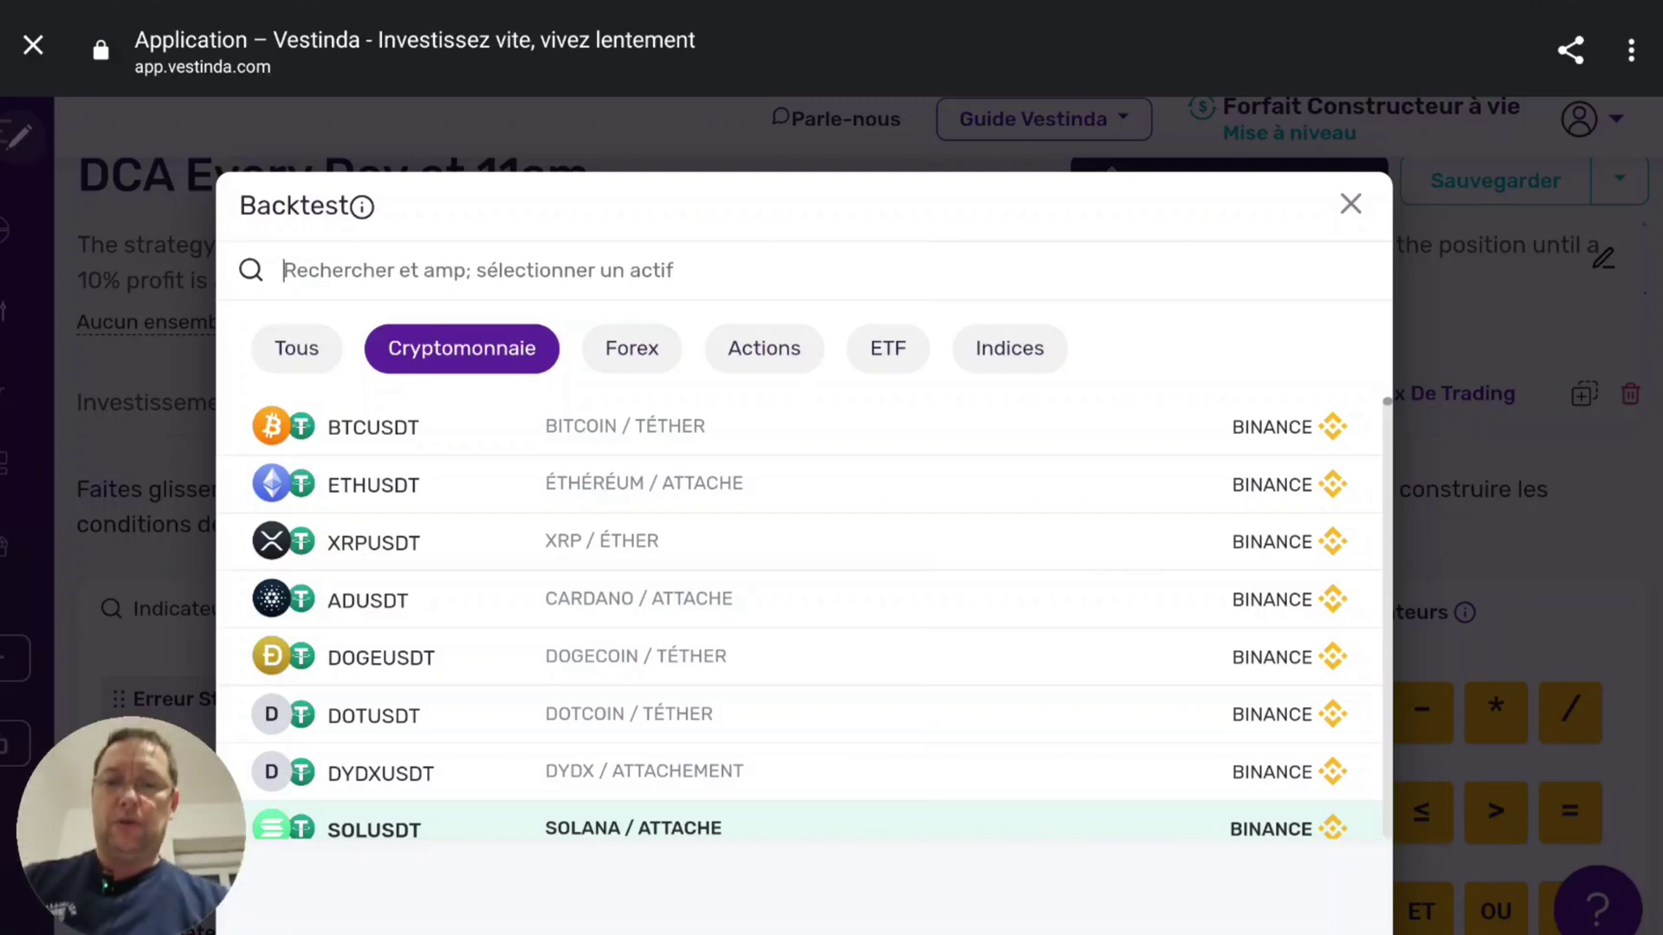
text(bt)
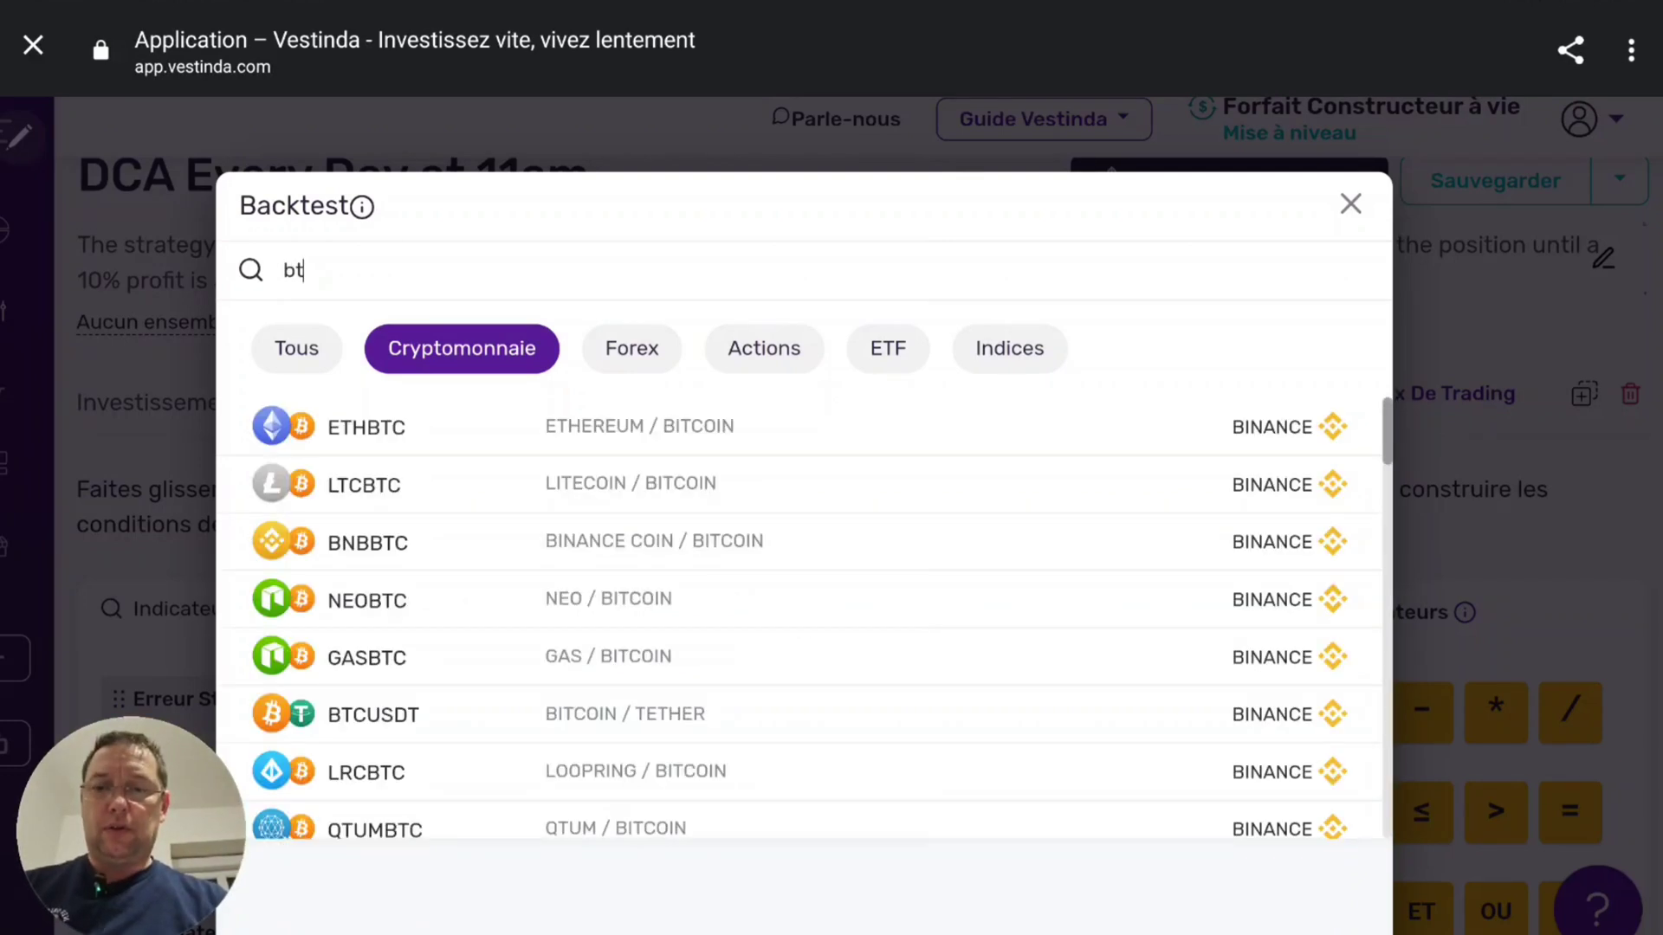
text(c)
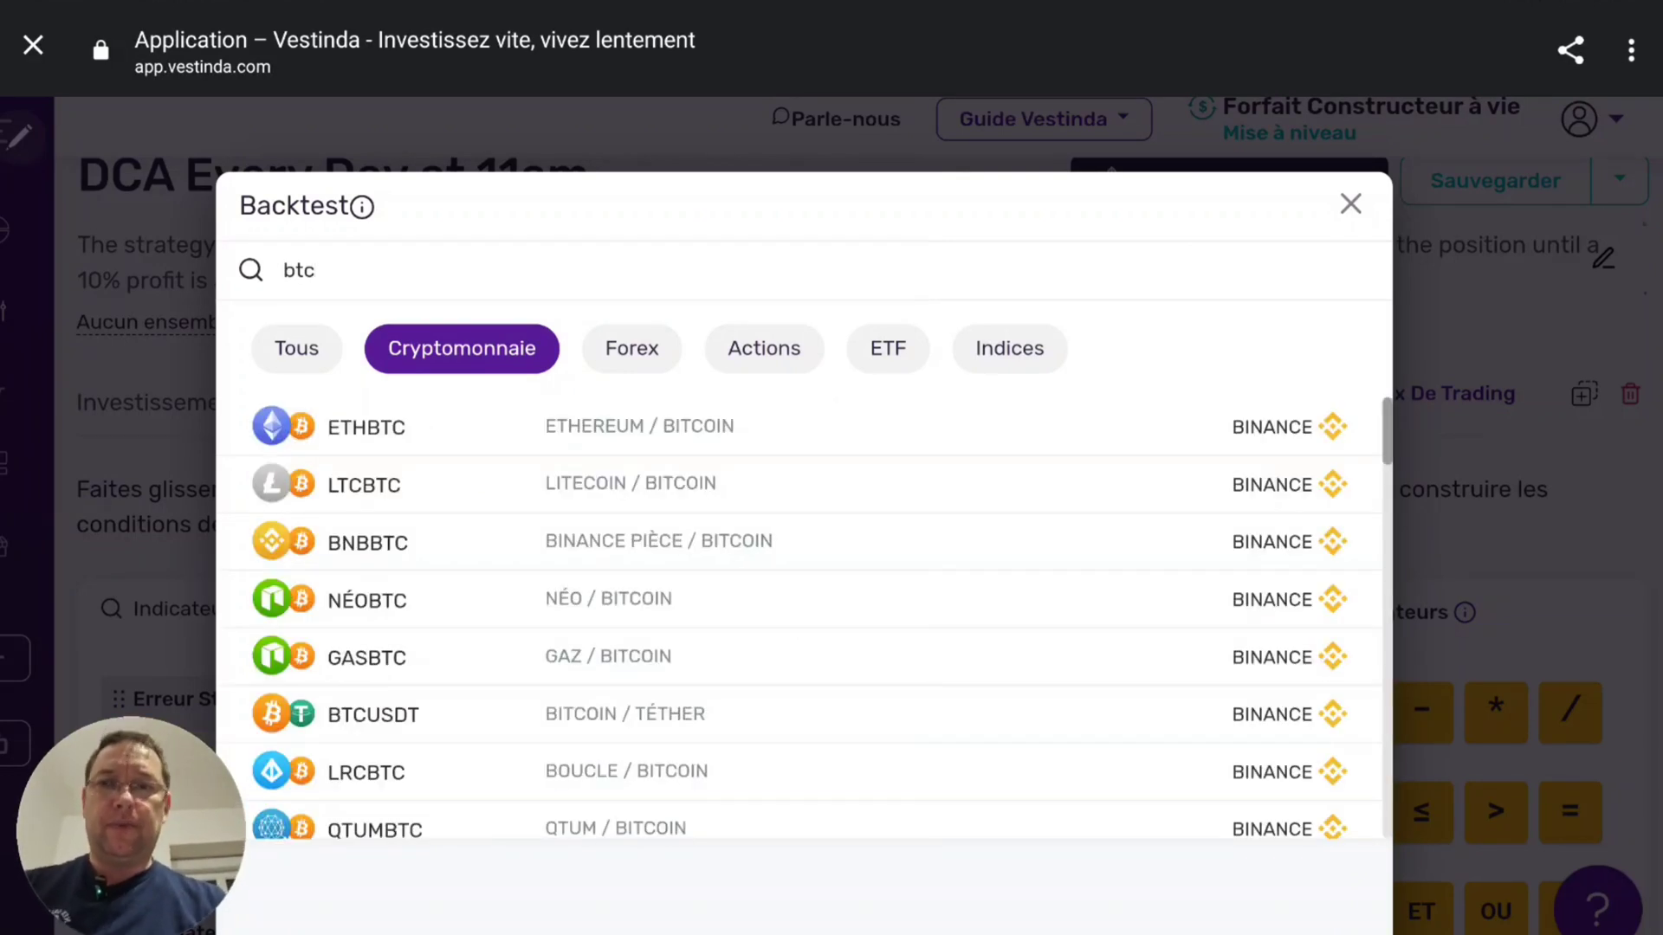
Look through the matching Bitcoin pairs and the exchanges offering them, from the Binance entries down to the KuCoin ones
scroll(806, 620, down, 15)
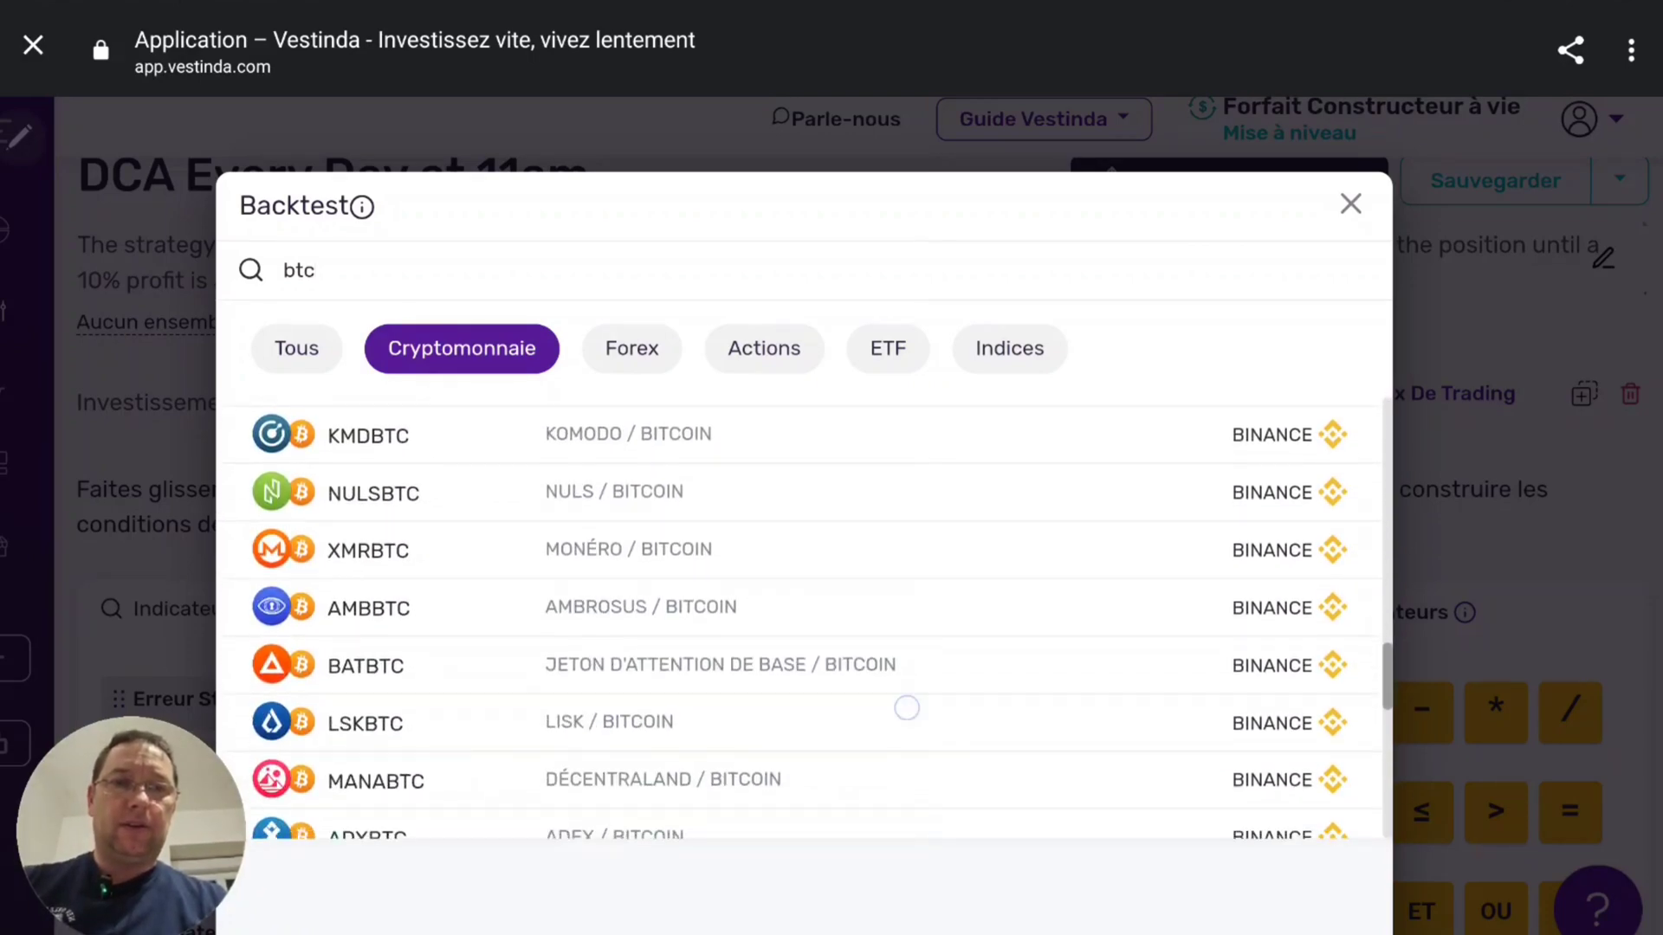
scroll(916, 716, down, 10)
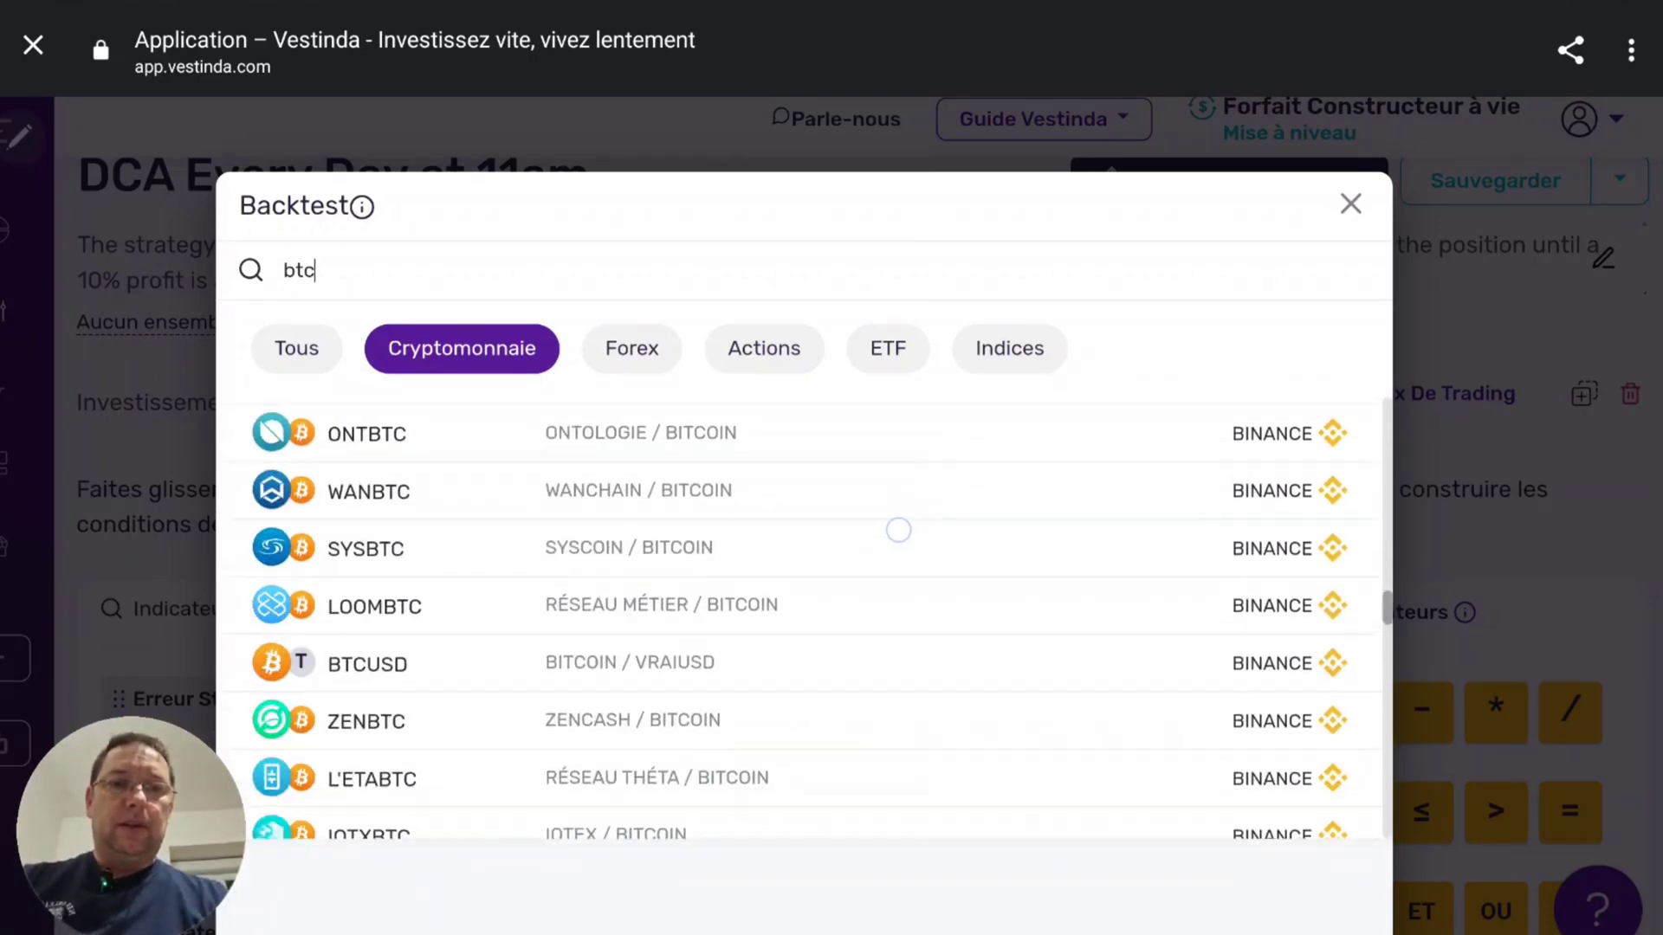
scroll(887, 474, down, 15)
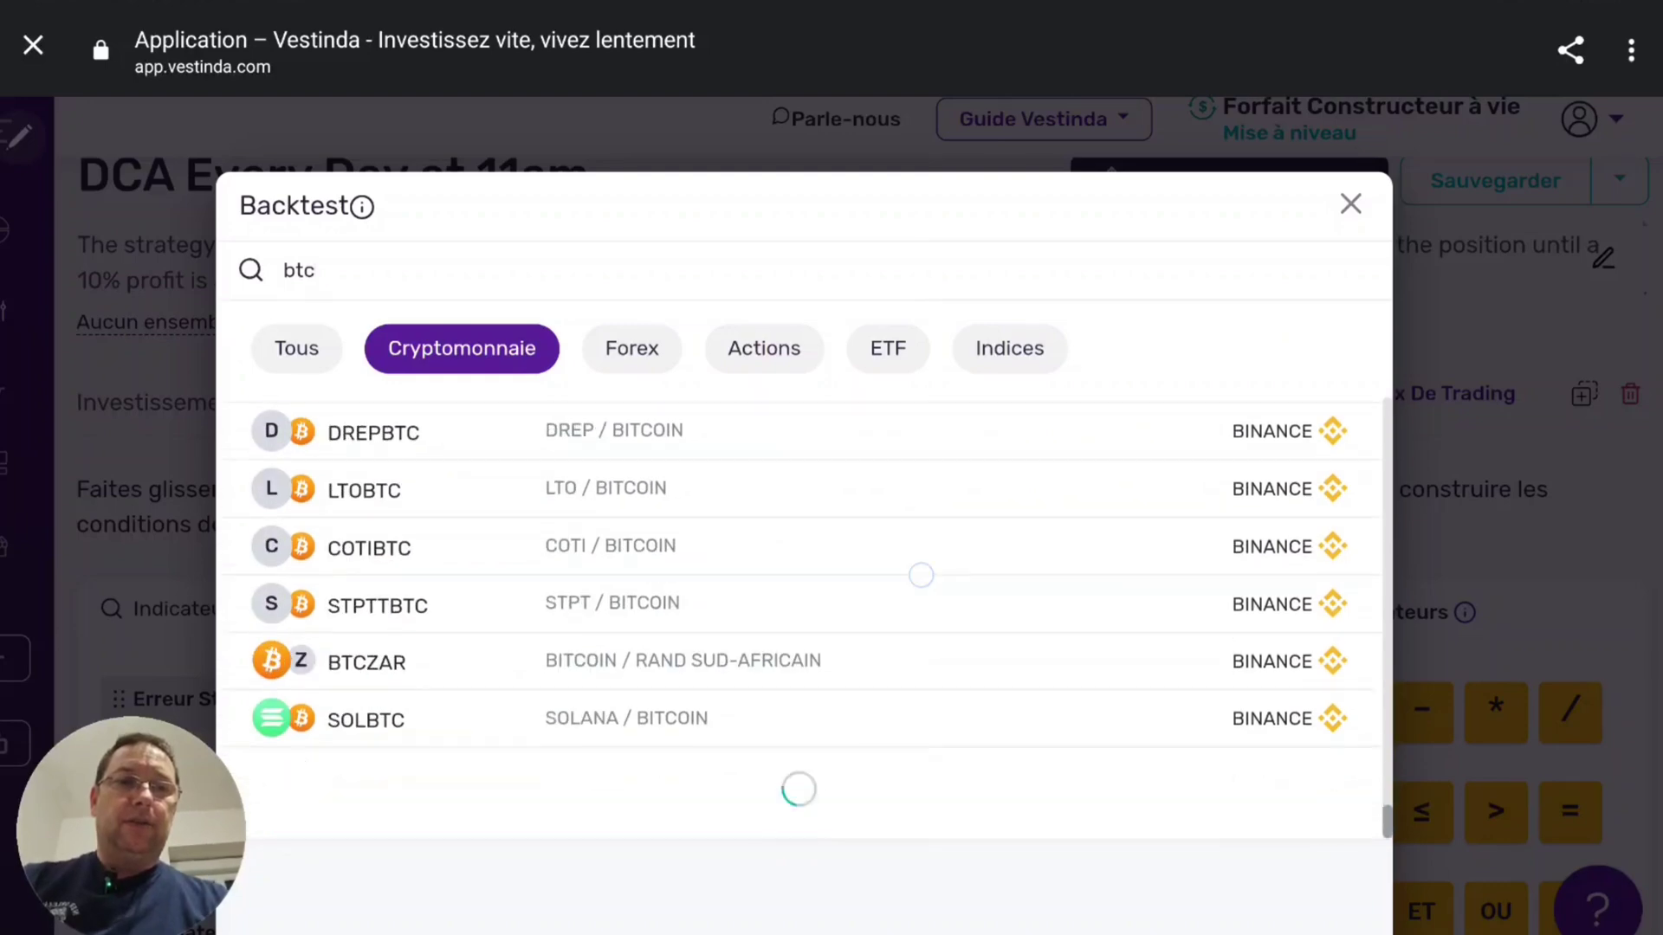
scroll(901, 513, down, 15)
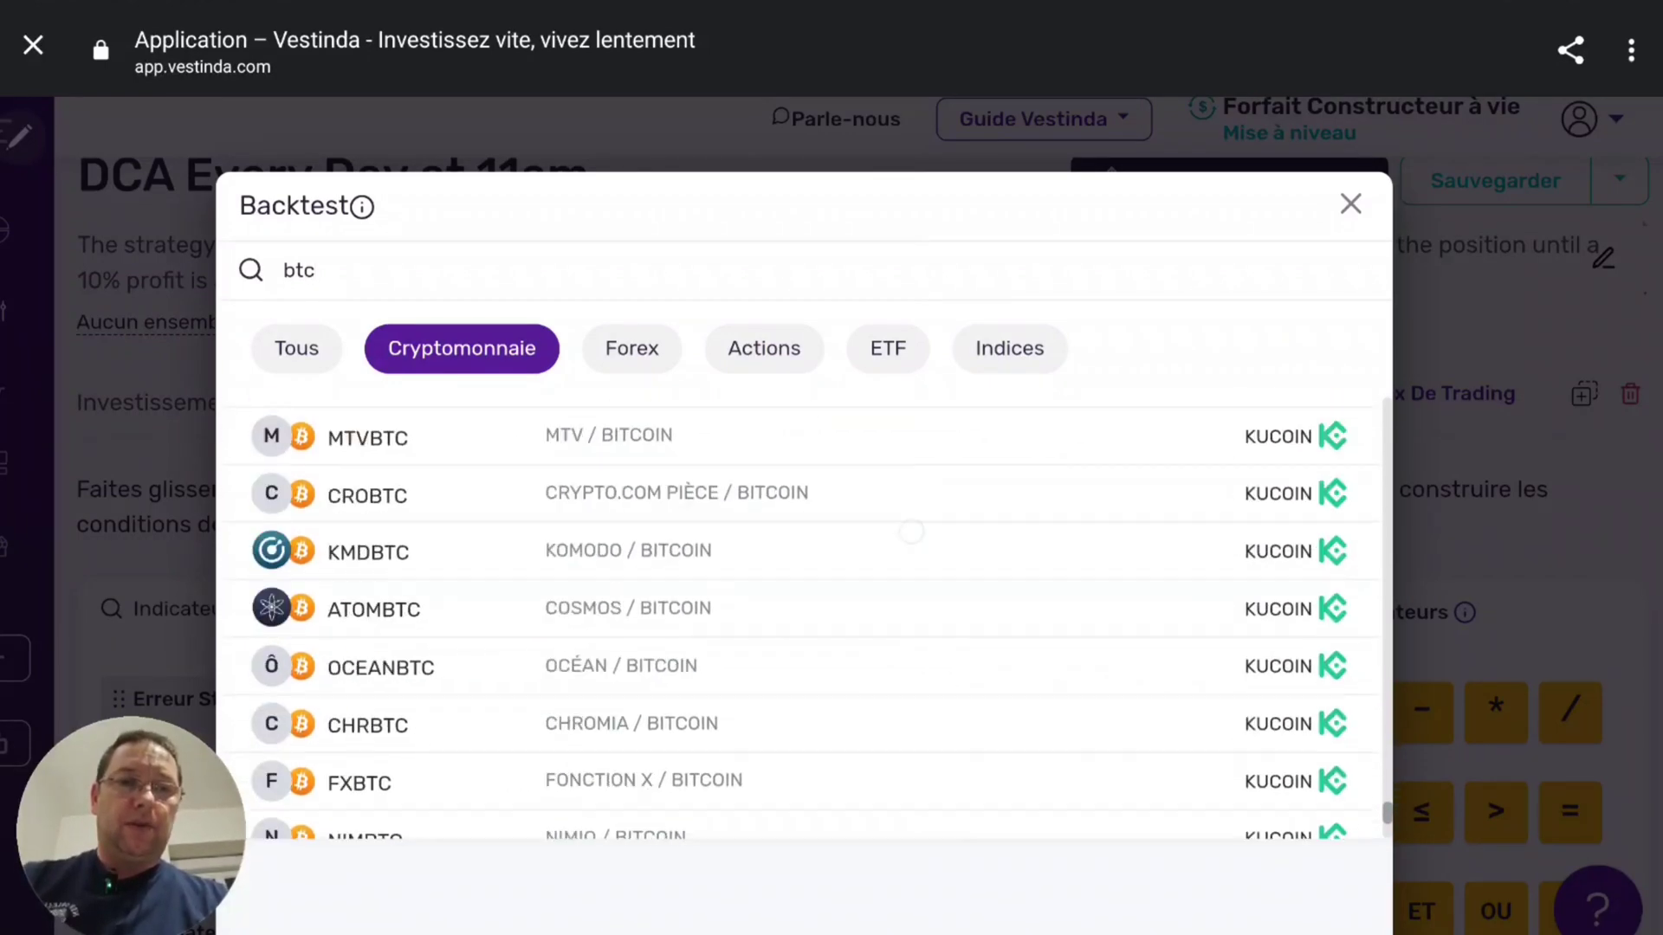
scroll(953, 736, up, 10)
scroll(926, 519, down, 5)
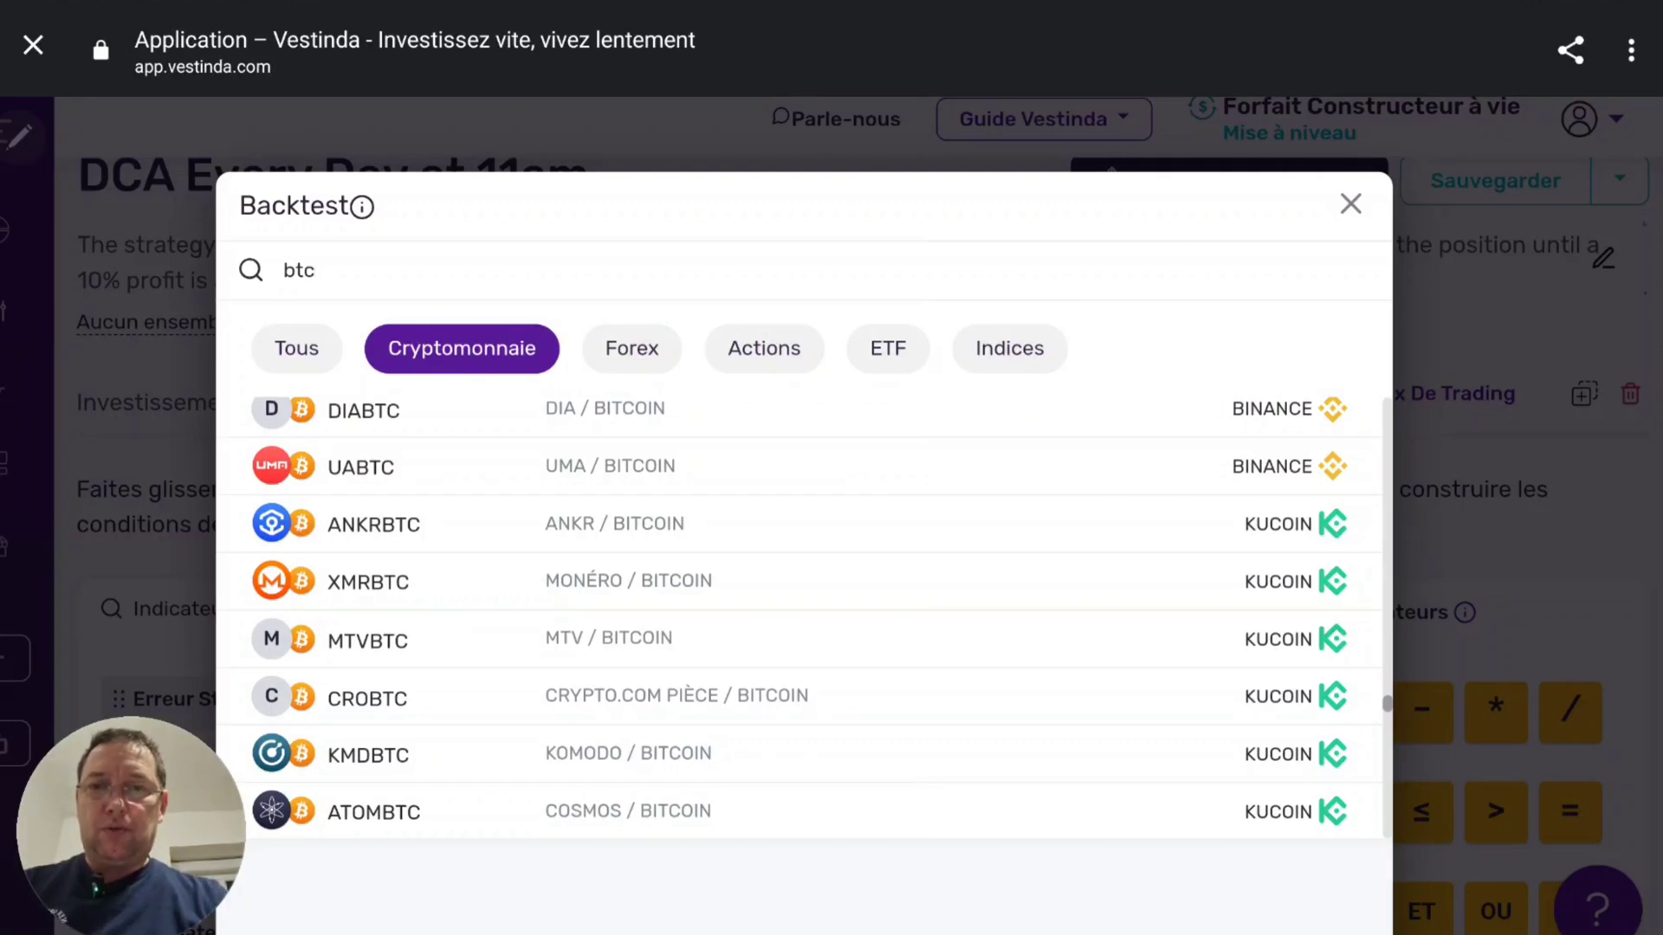
scroll(312, 654, down, 6)
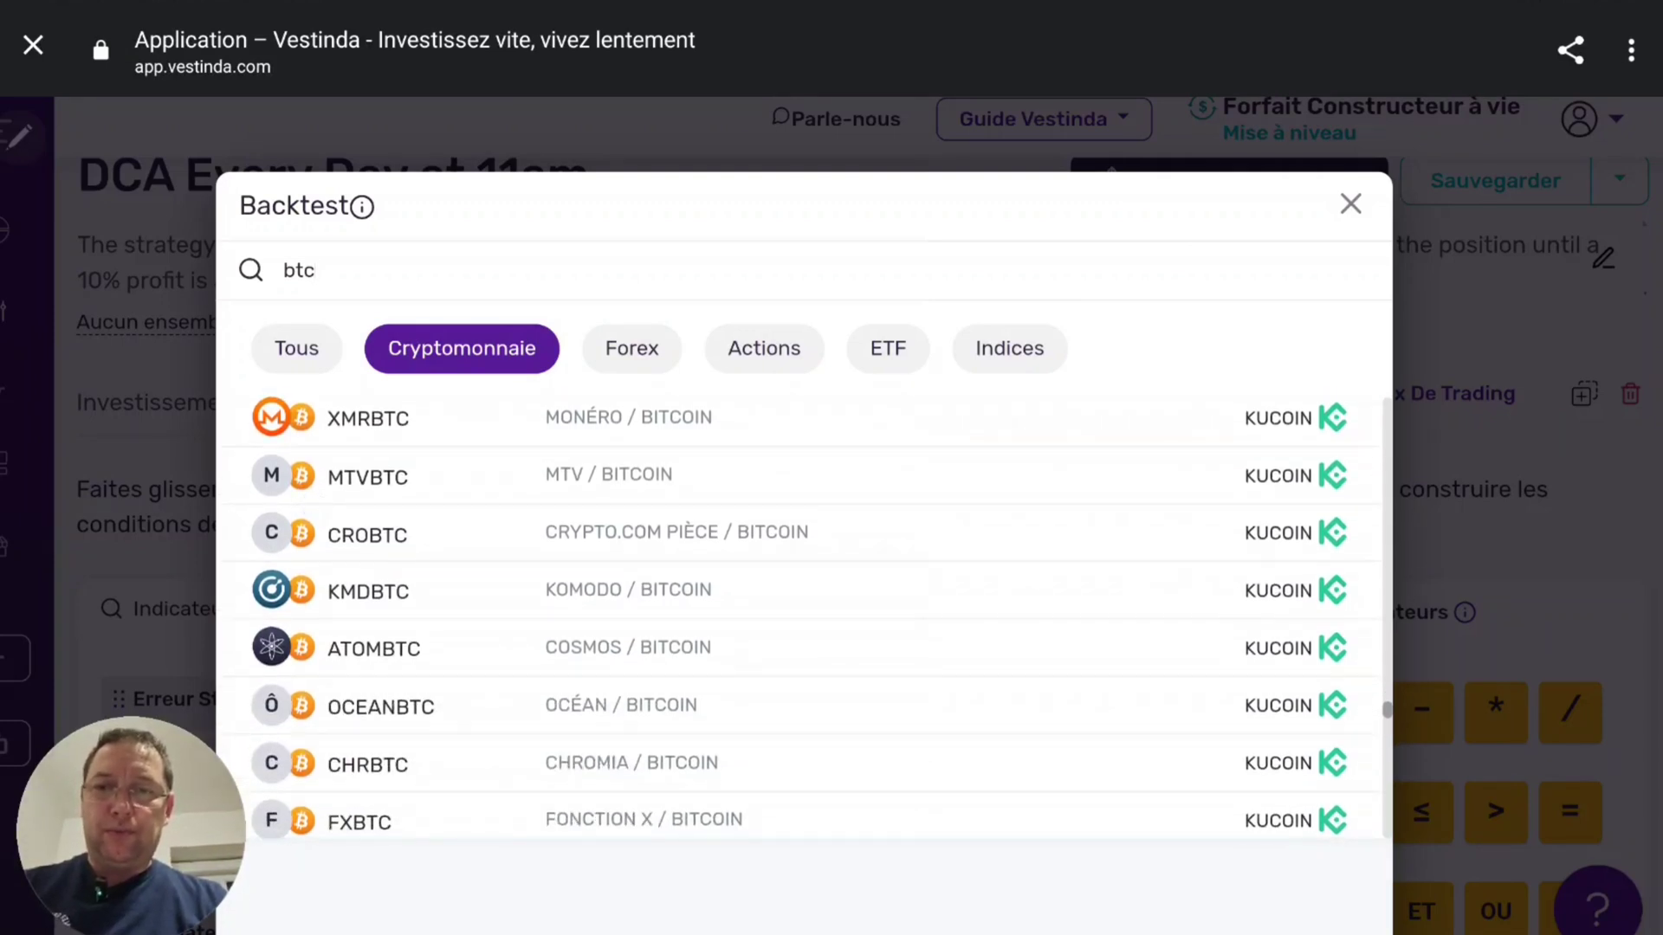
scroll(348, 585, down, 5)
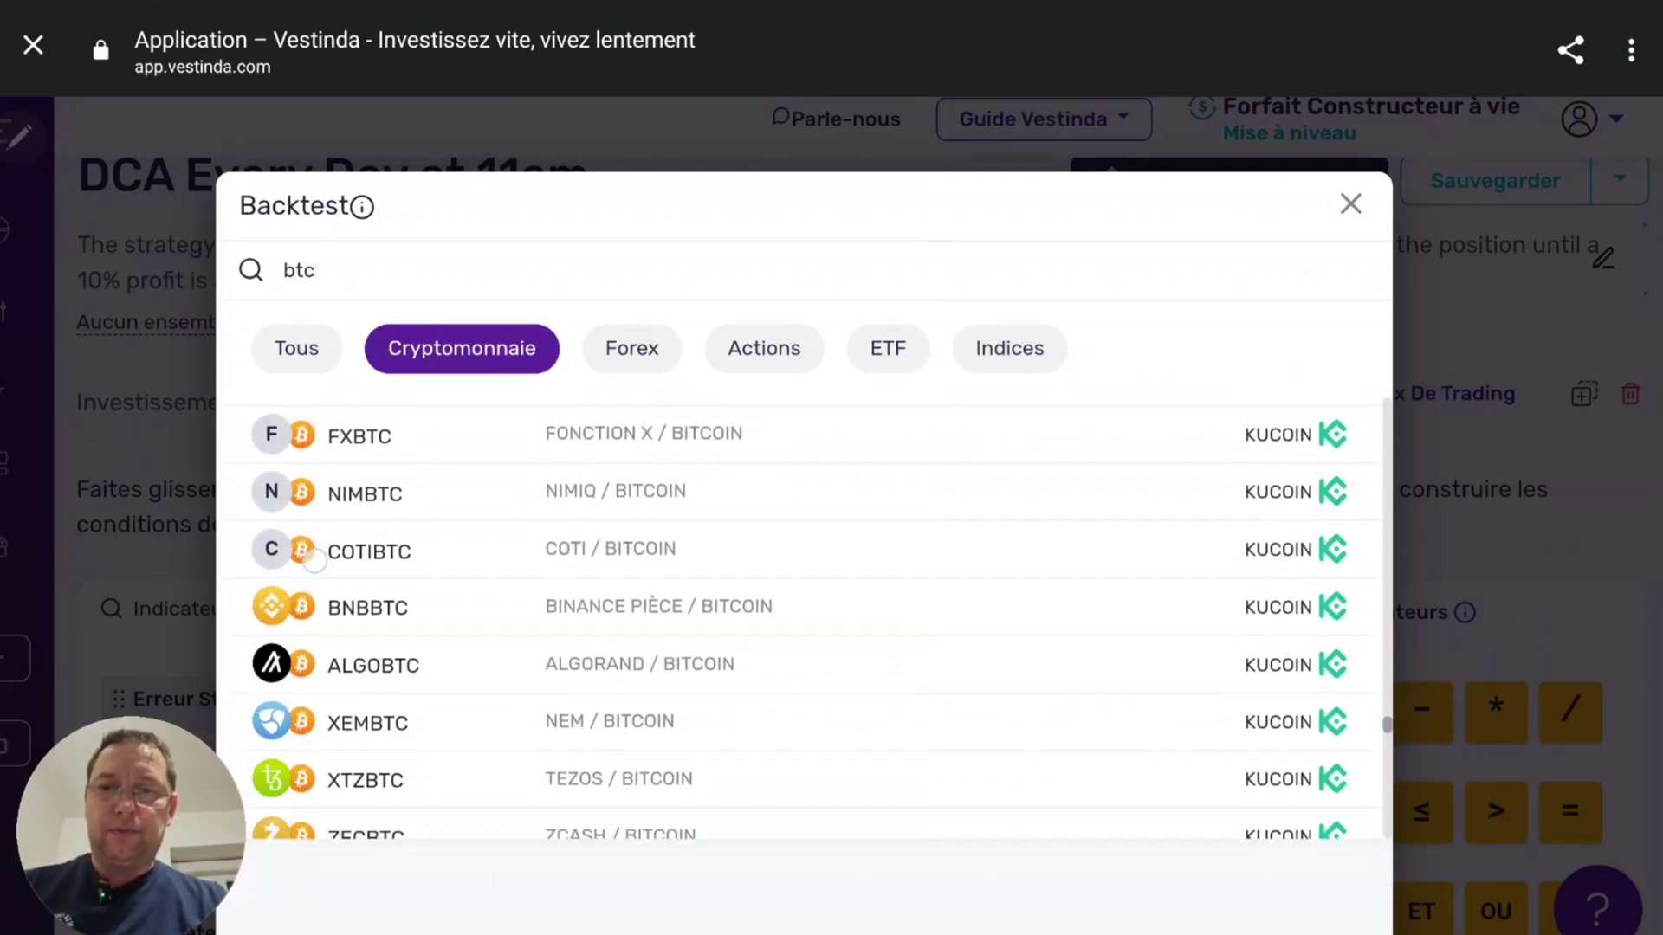
scroll(349, 585, down, 5)
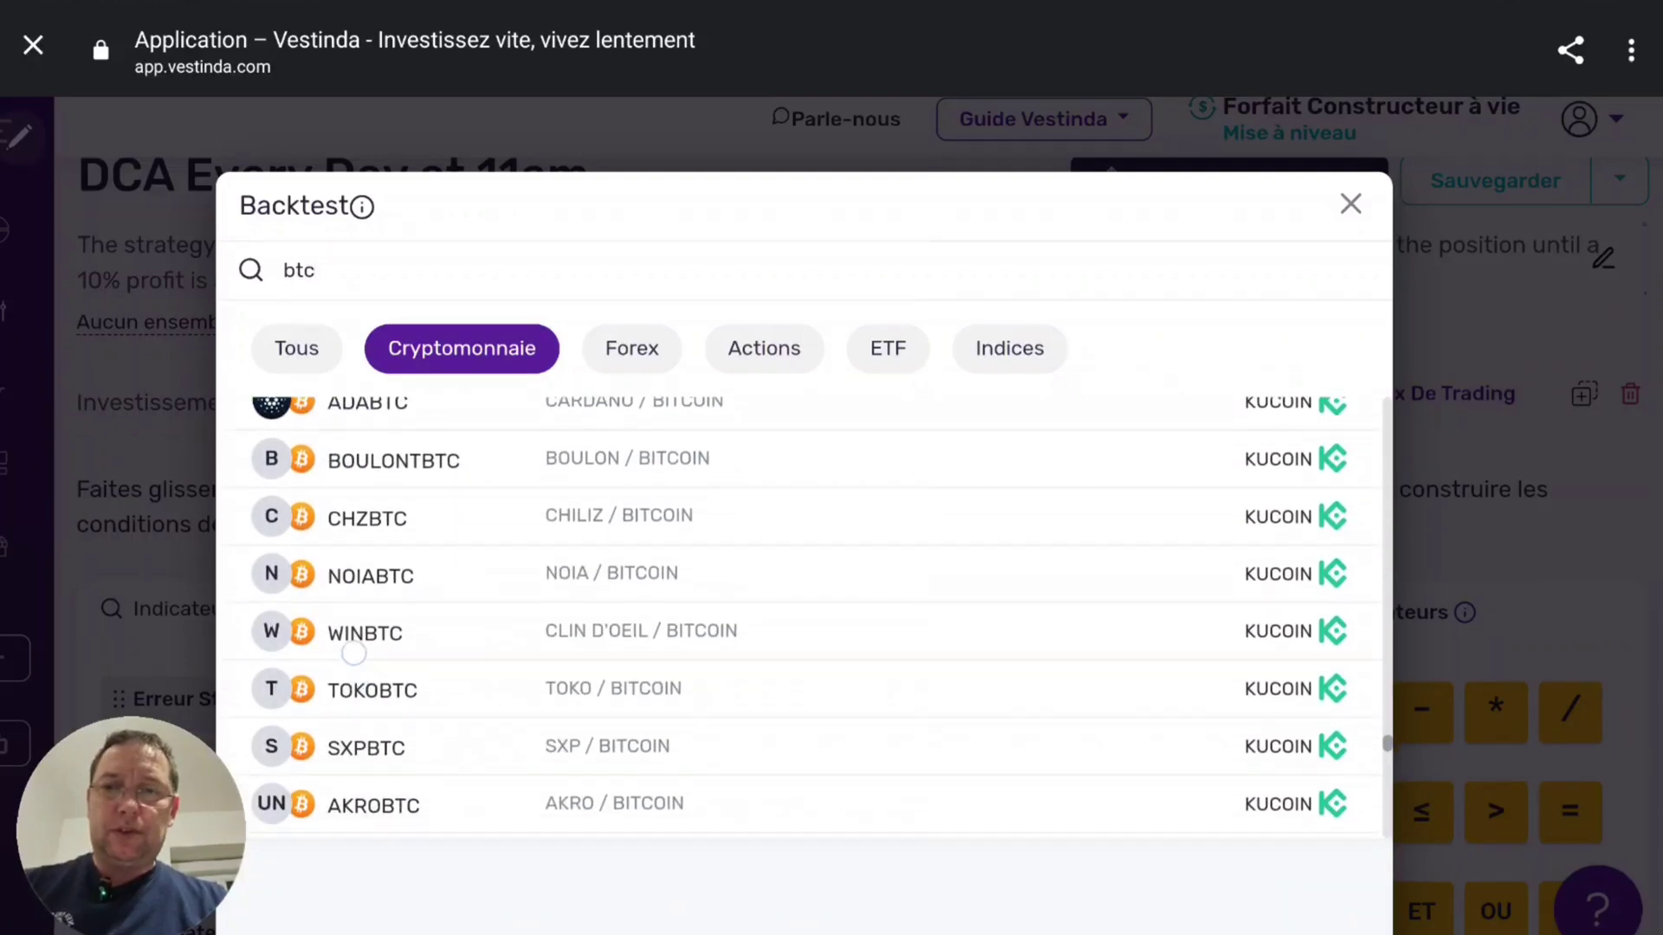
scroll(357, 633, down, 5)
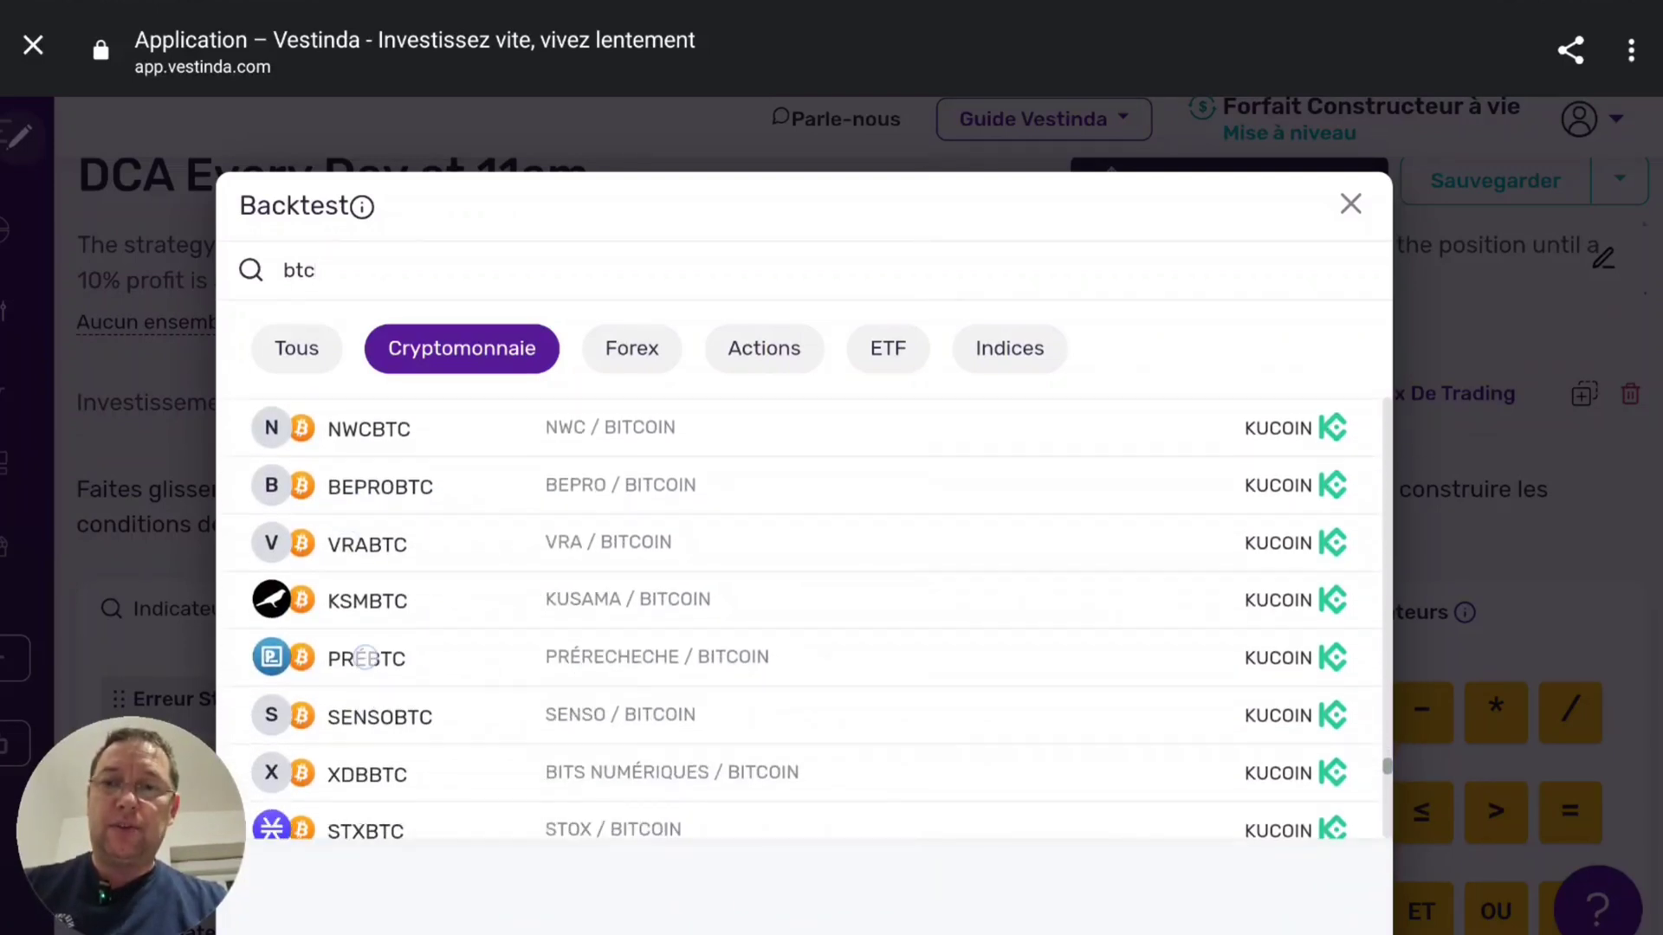
scroll(357, 606, down, 5)
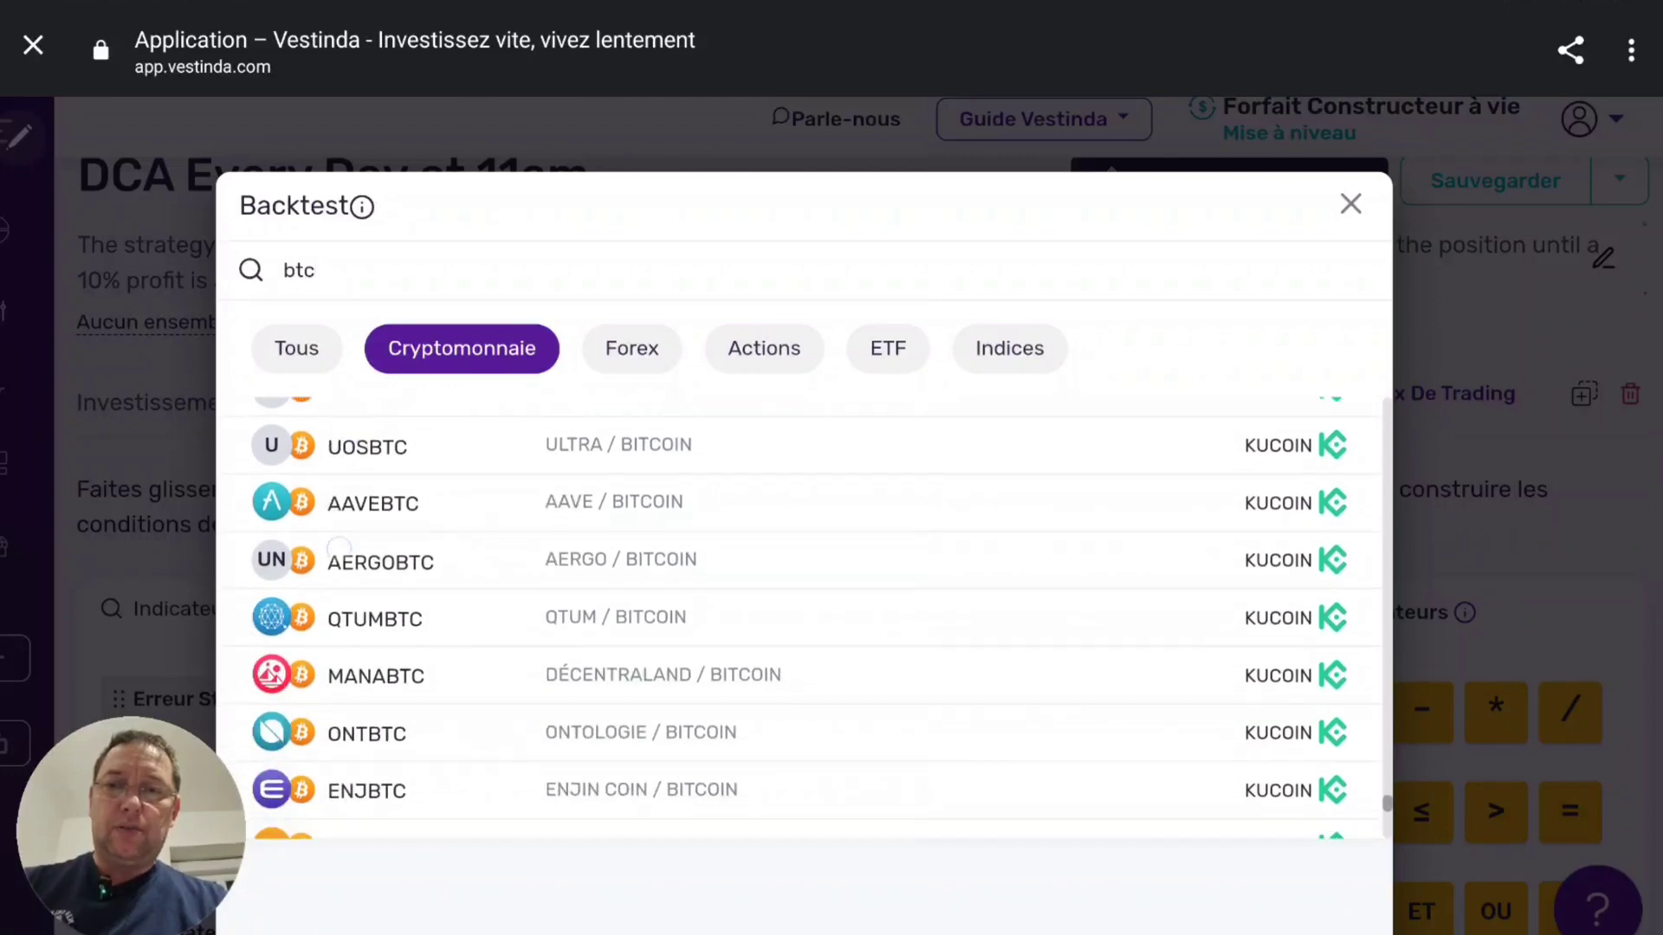
scroll(485, 607, down, 5)
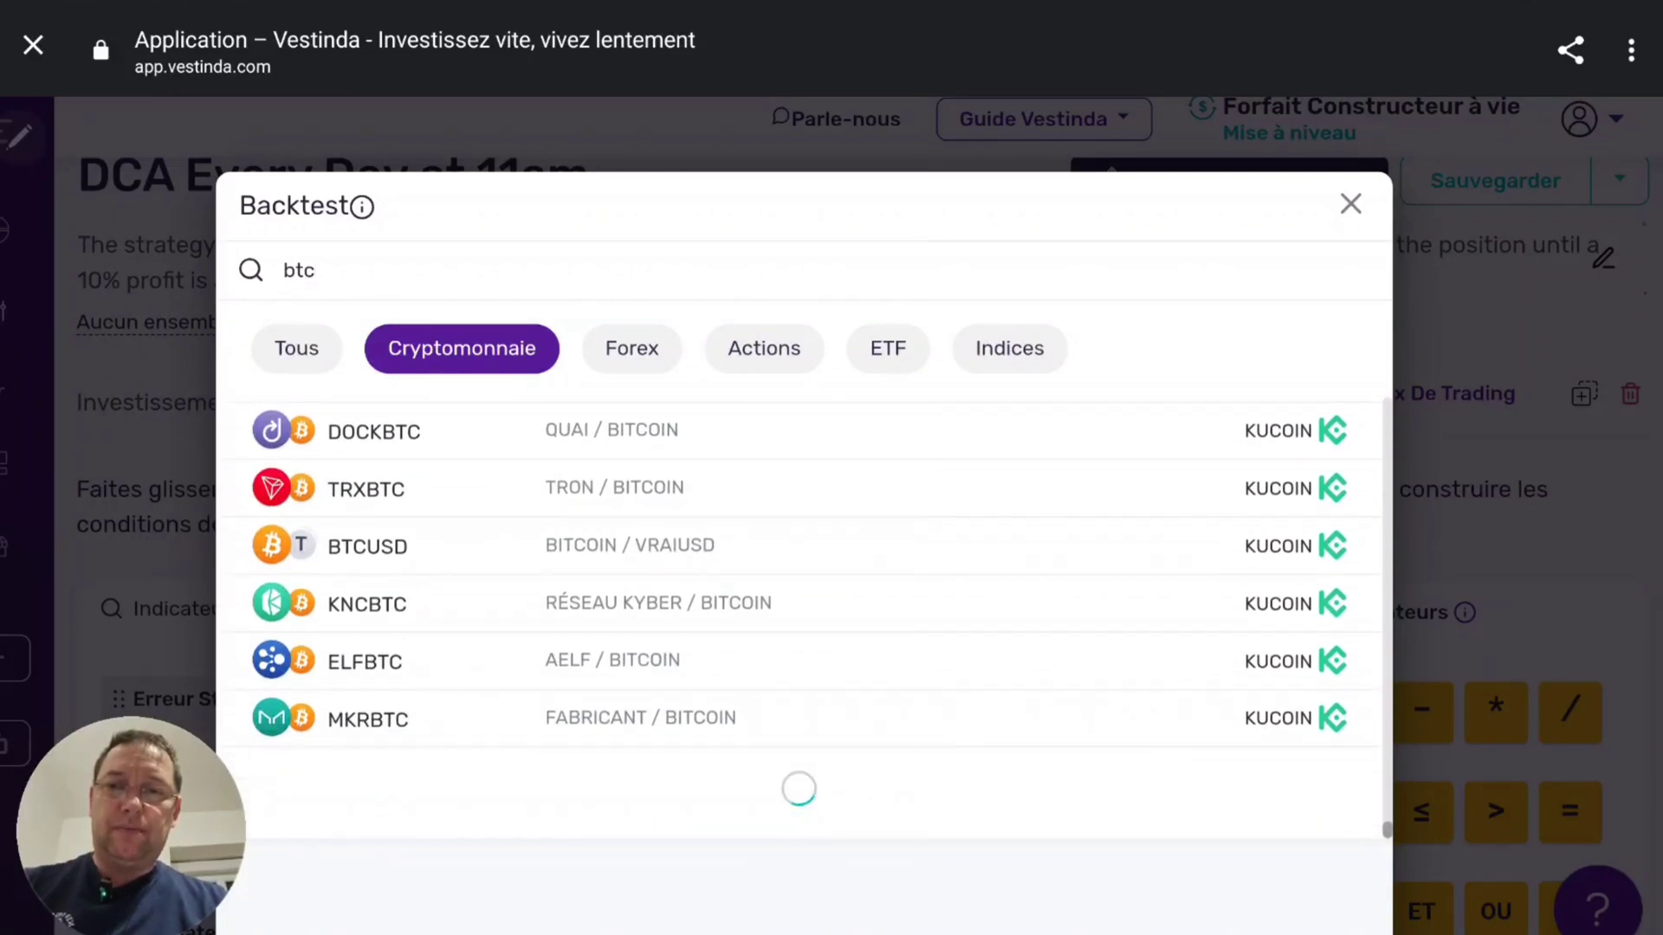
Choose the BTCUSDT (Bitcoin / Tether) pair on Binance as the backtest asset and start the backtest
scroll(486, 501, up, 15)
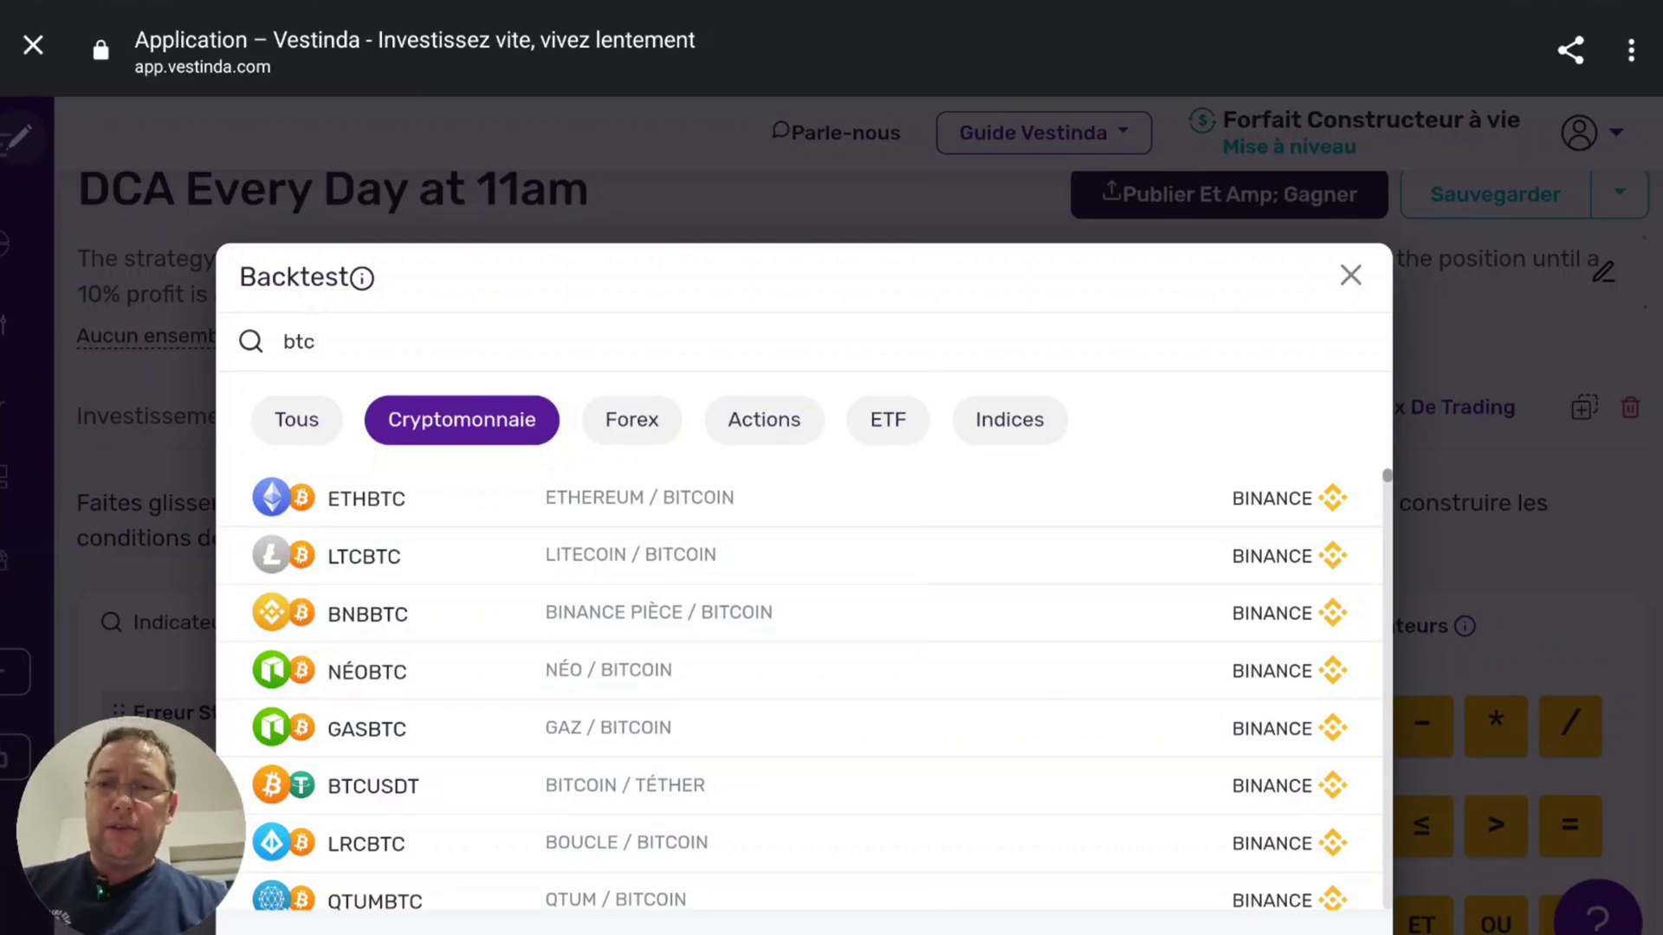
click(607, 786)
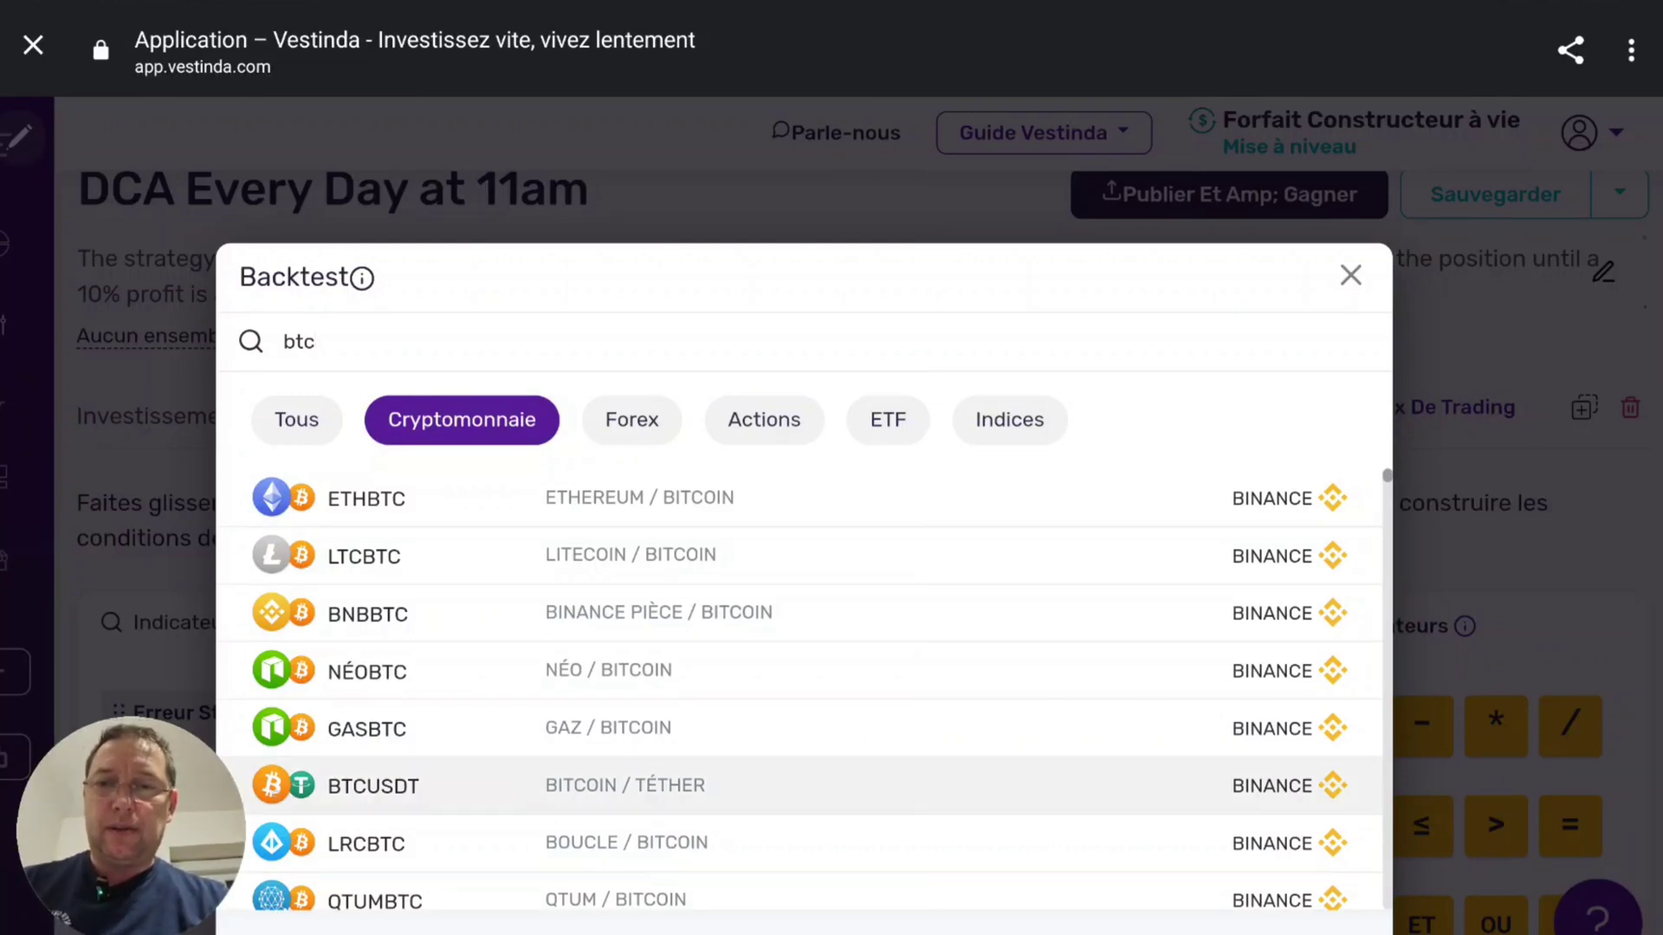
click(407, 780)
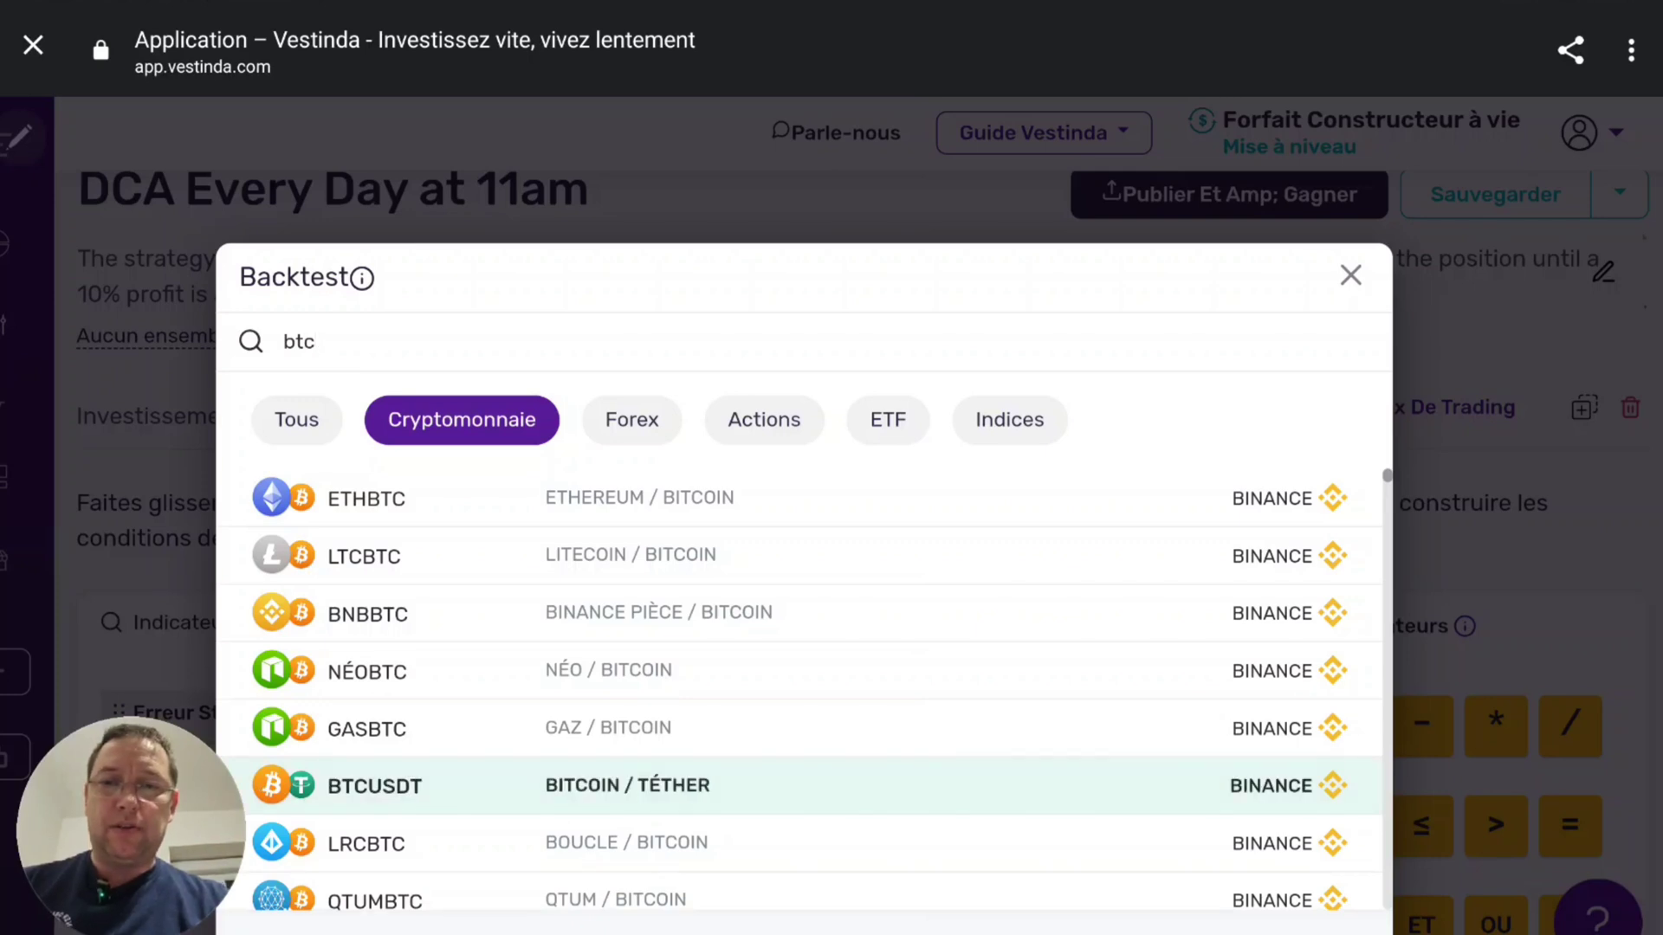
scroll(658, 572, down, 5)
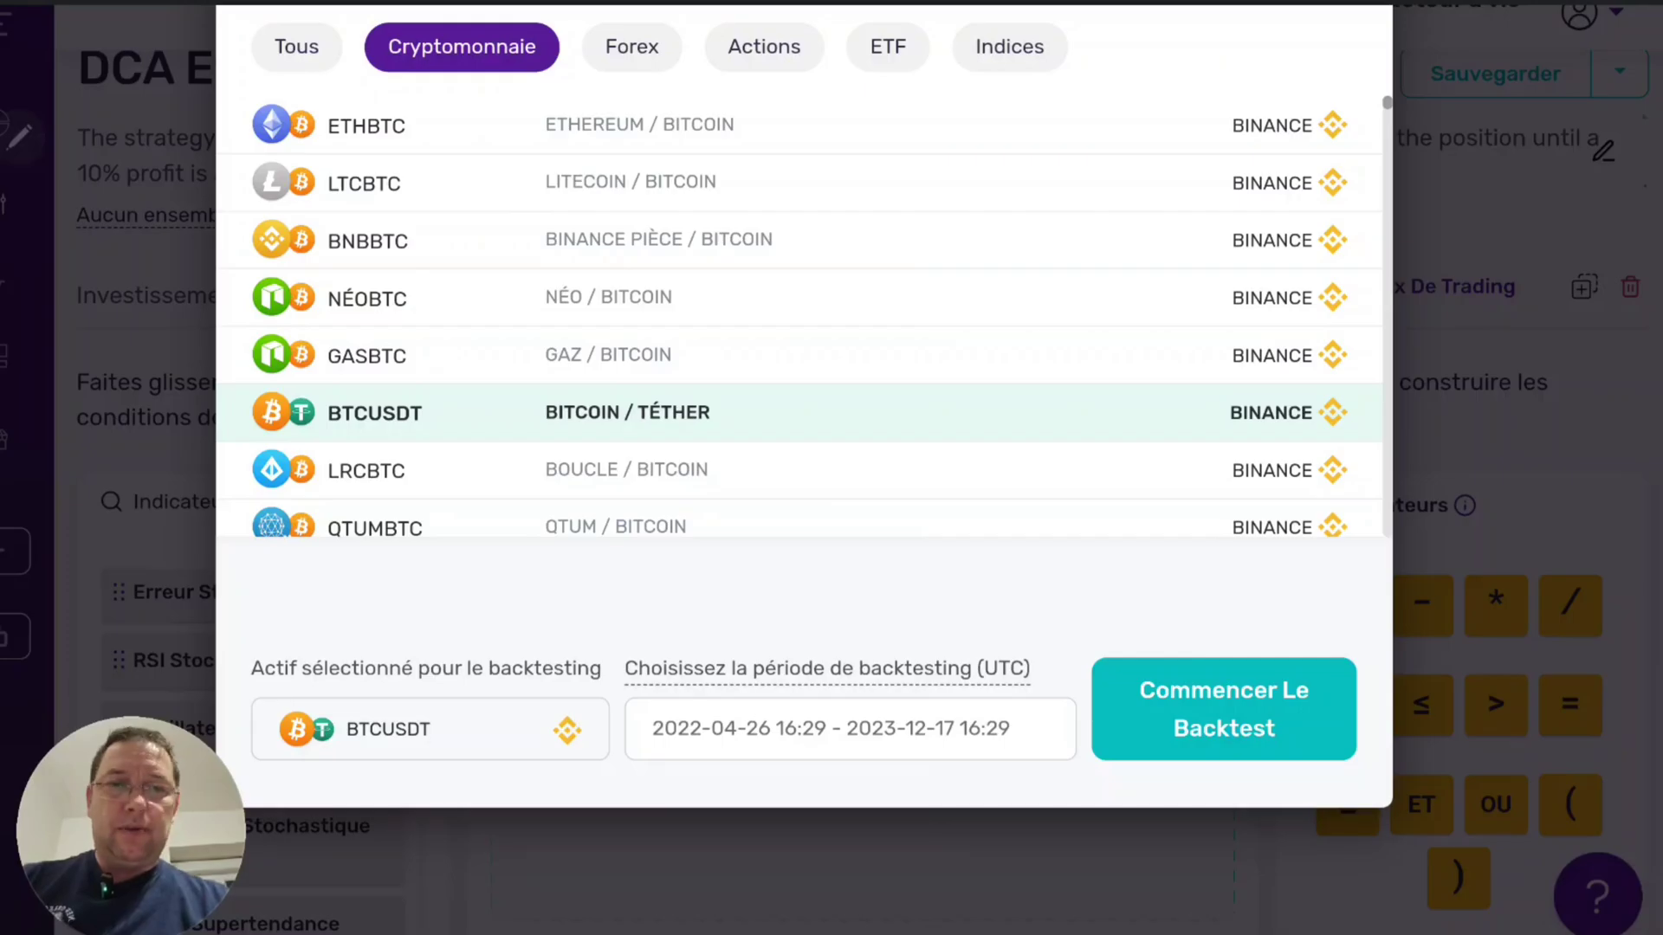
click(1234, 729)
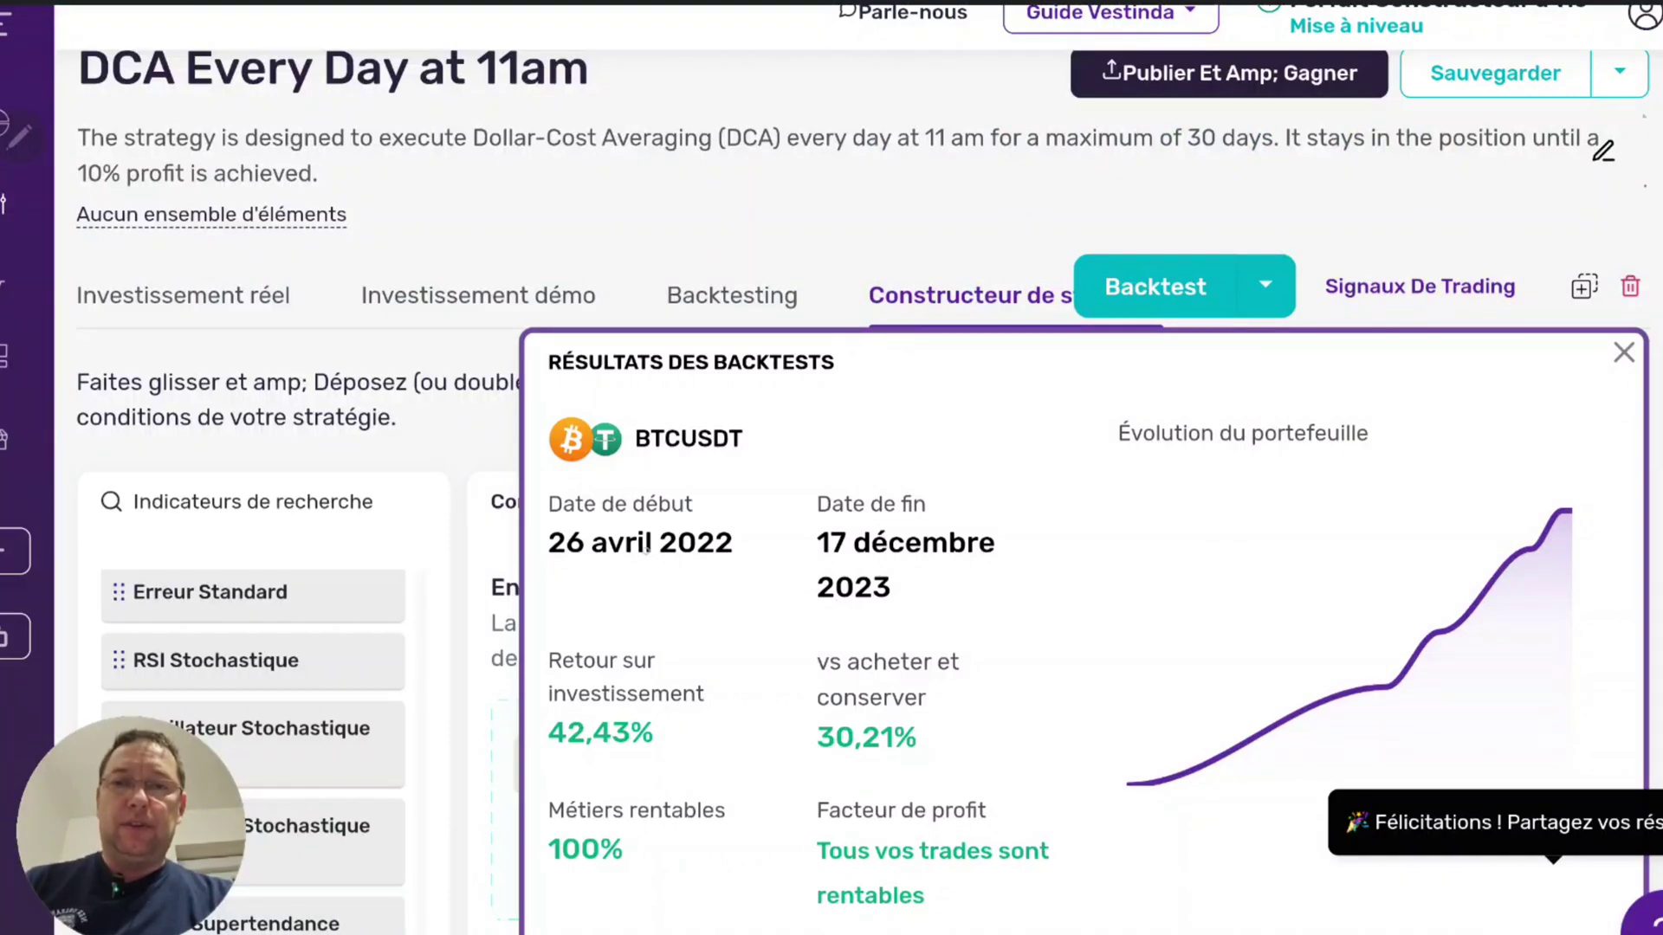
Open the full BTCUSDT backtest results, examine the summary figures and the chart with its entries, and return to the strategy builder
scroll(661, 622, down, 3)
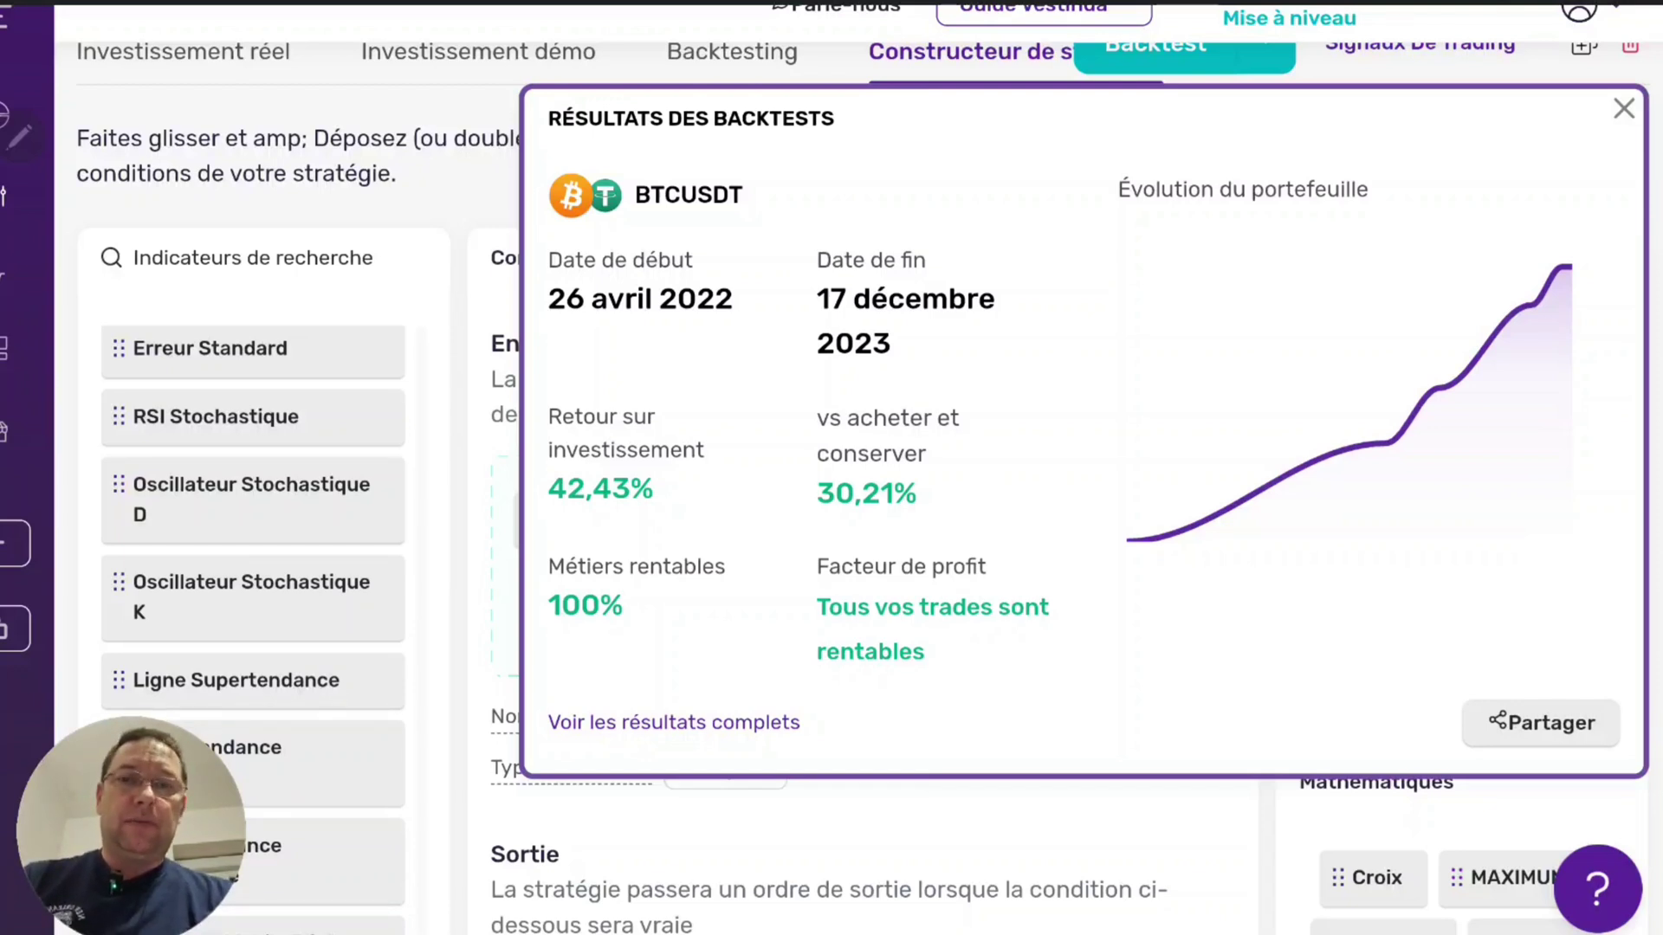
click(674, 722)
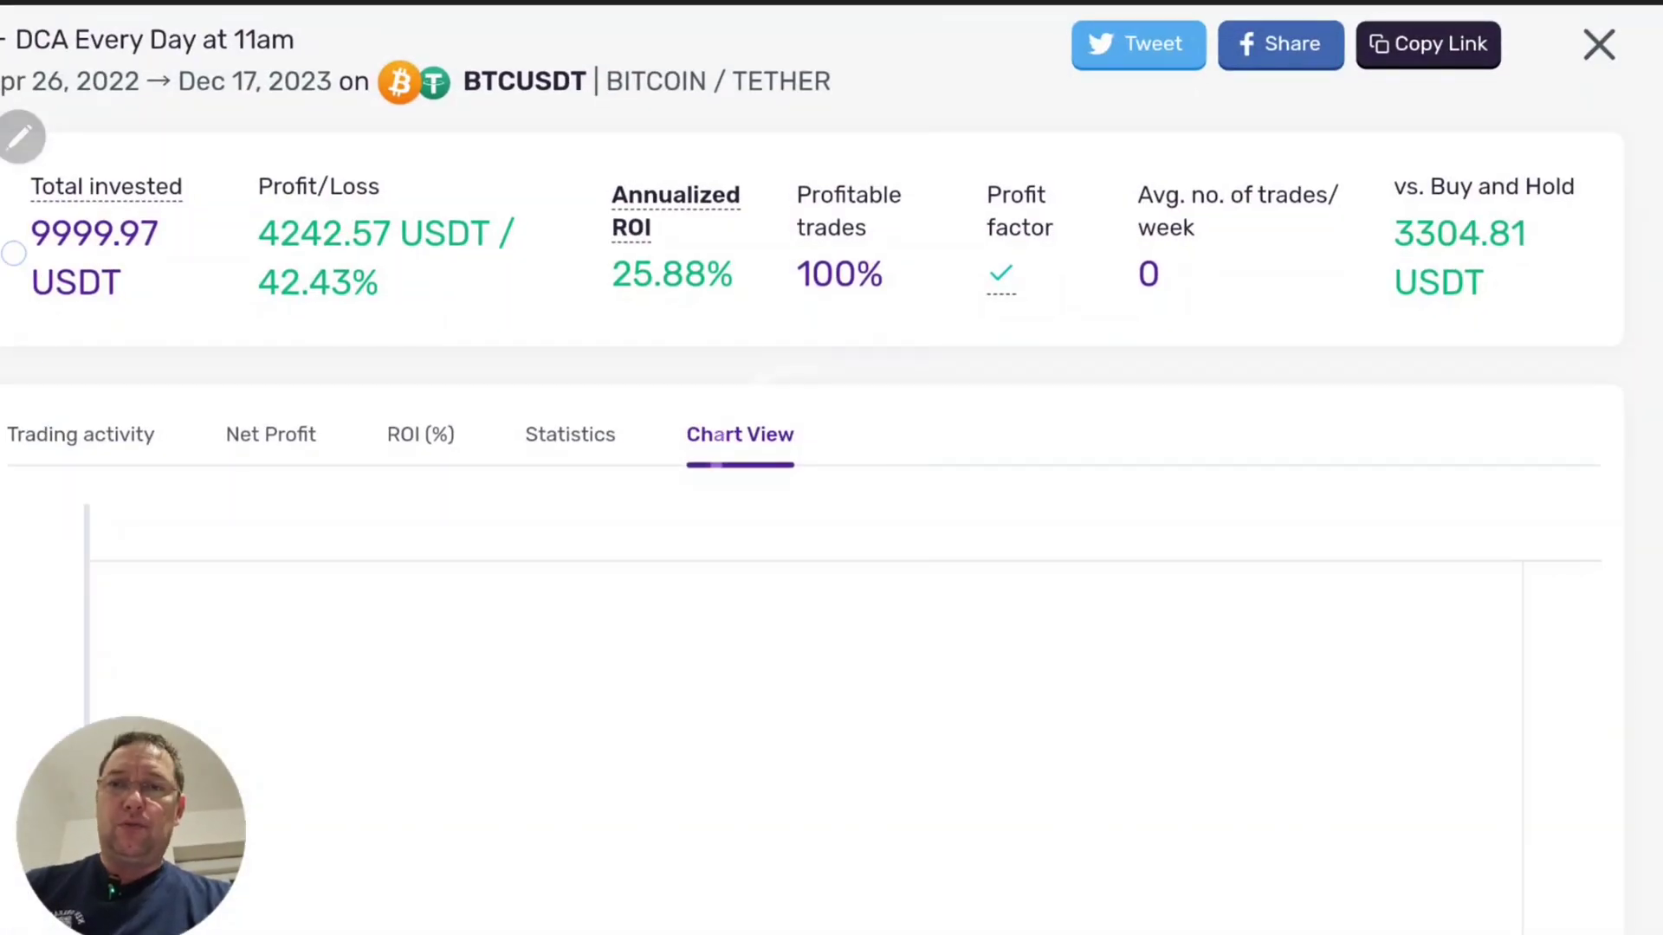
scroll(45, 452, down, 2)
scroll(90, 568, up, 3)
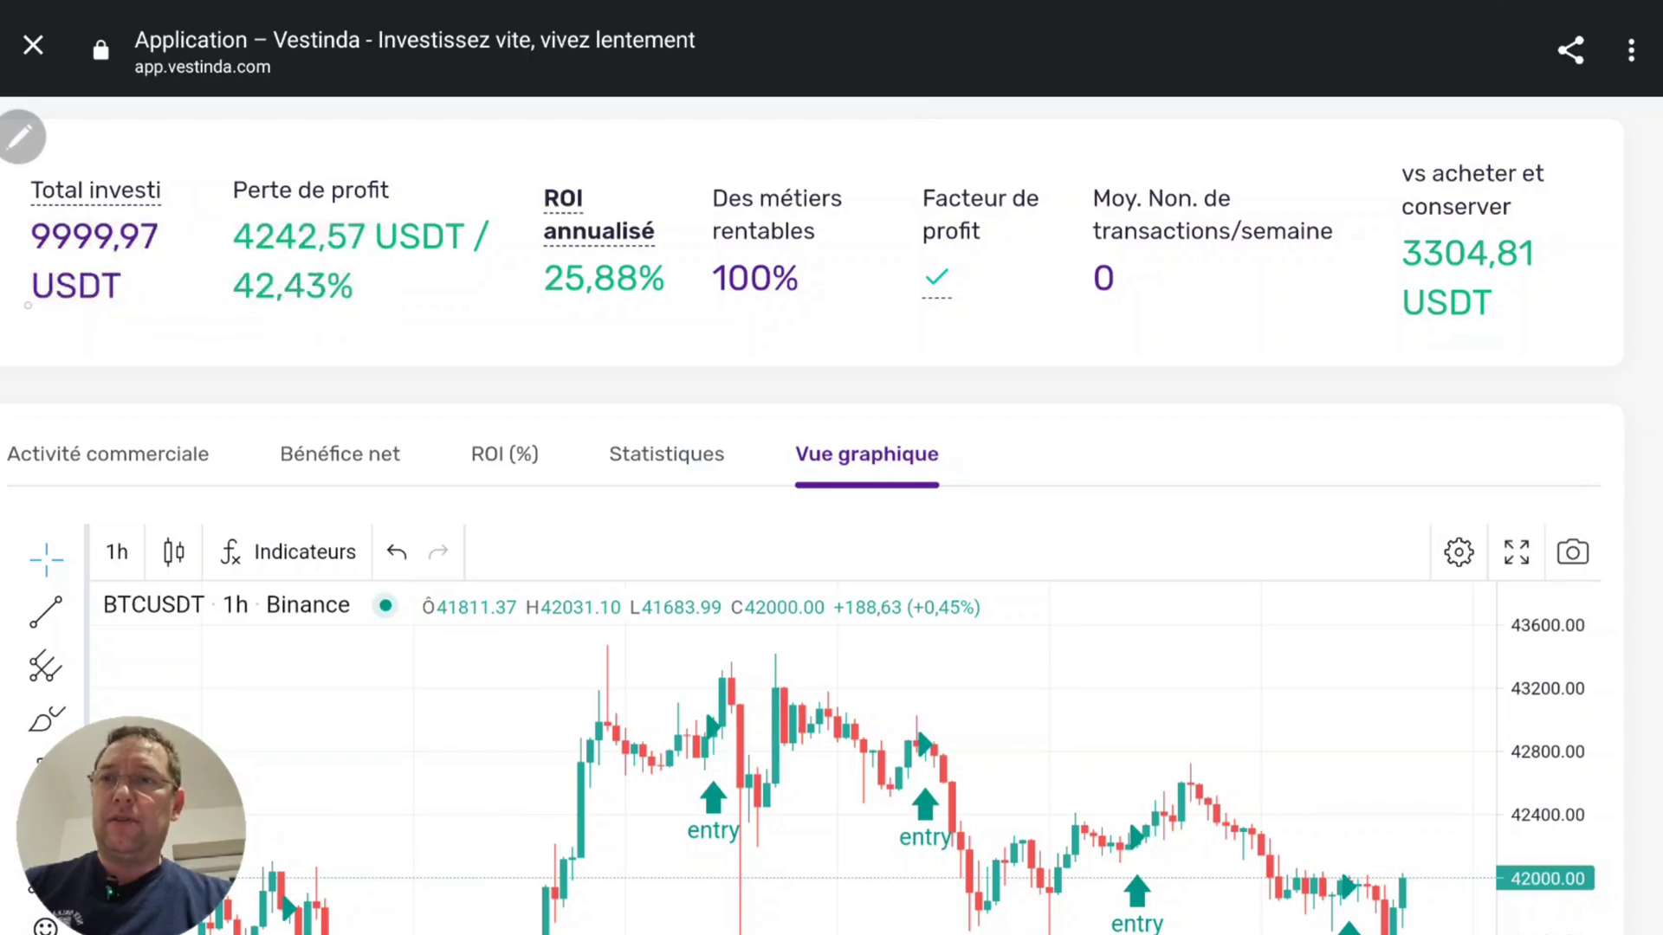
click(57, 232)
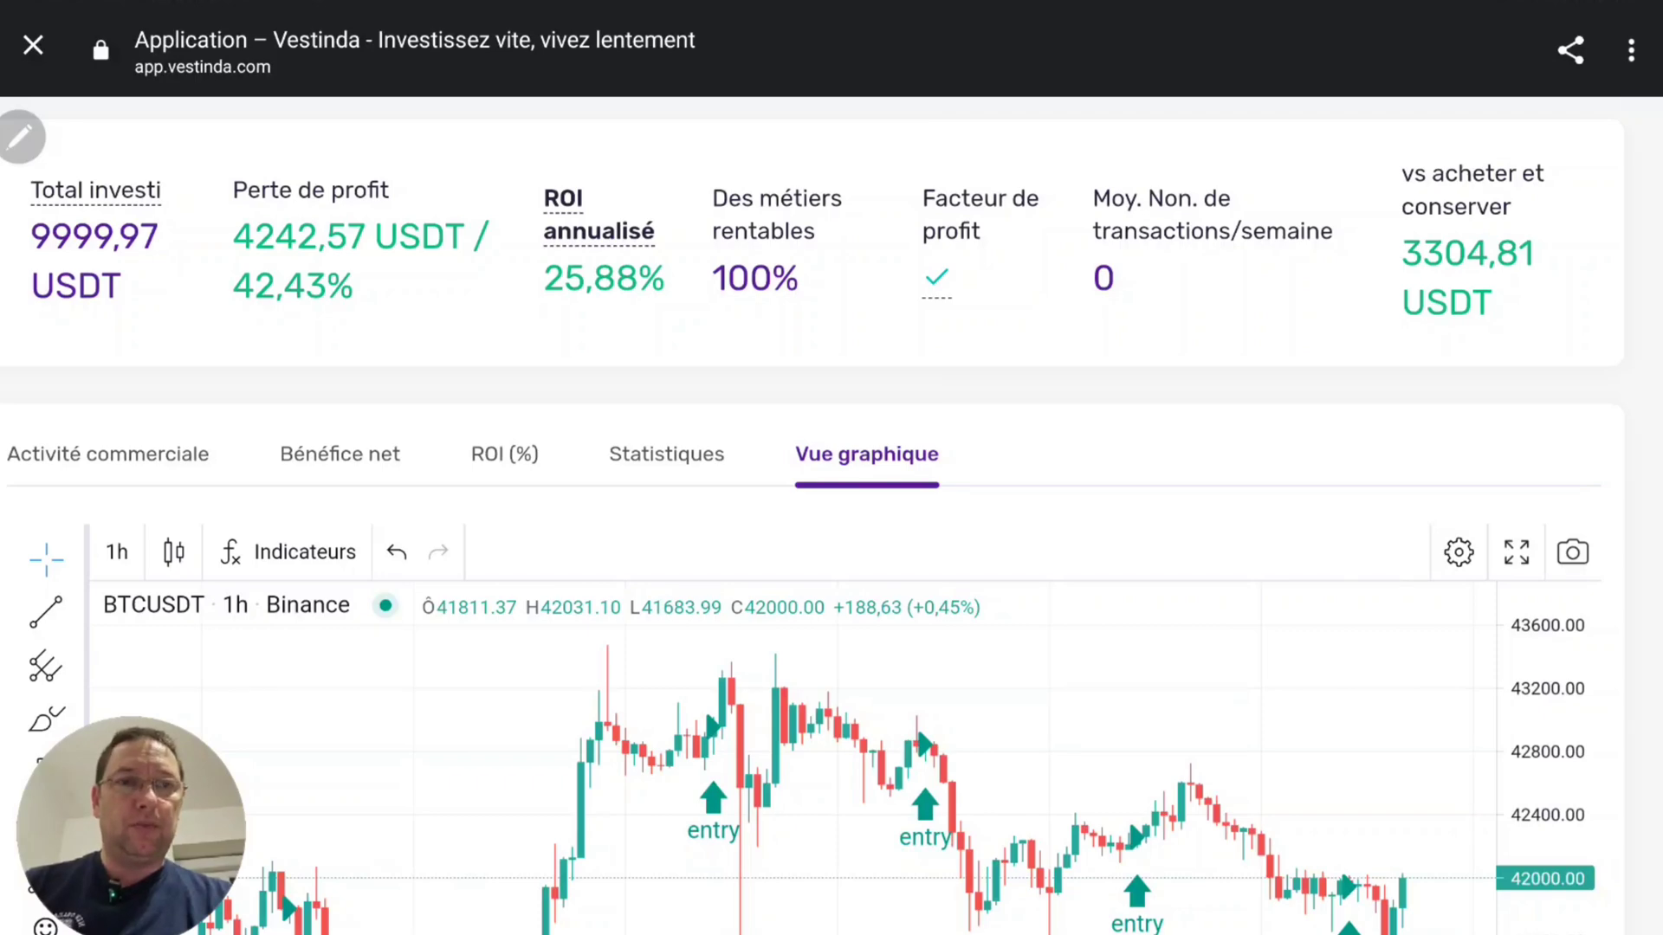
drag(55, 451, 65, 241)
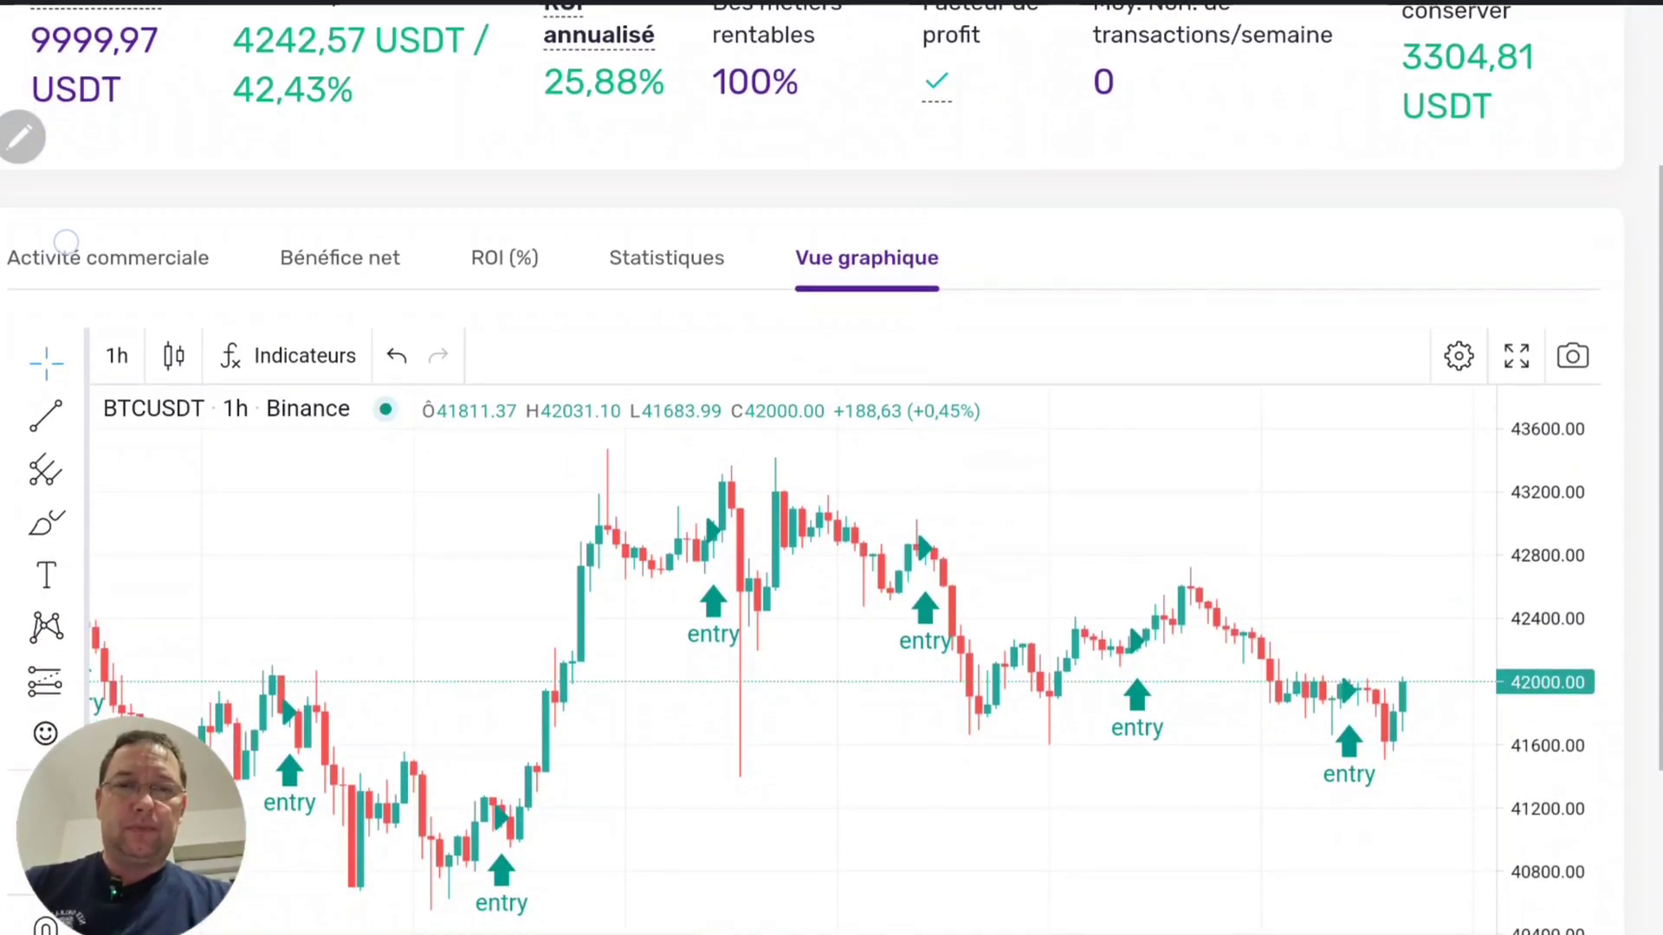
mouse_move(64, 357)
mouse_down()
mouse_move(67, 260)
mouse_move(67, 323)
mouse_up()
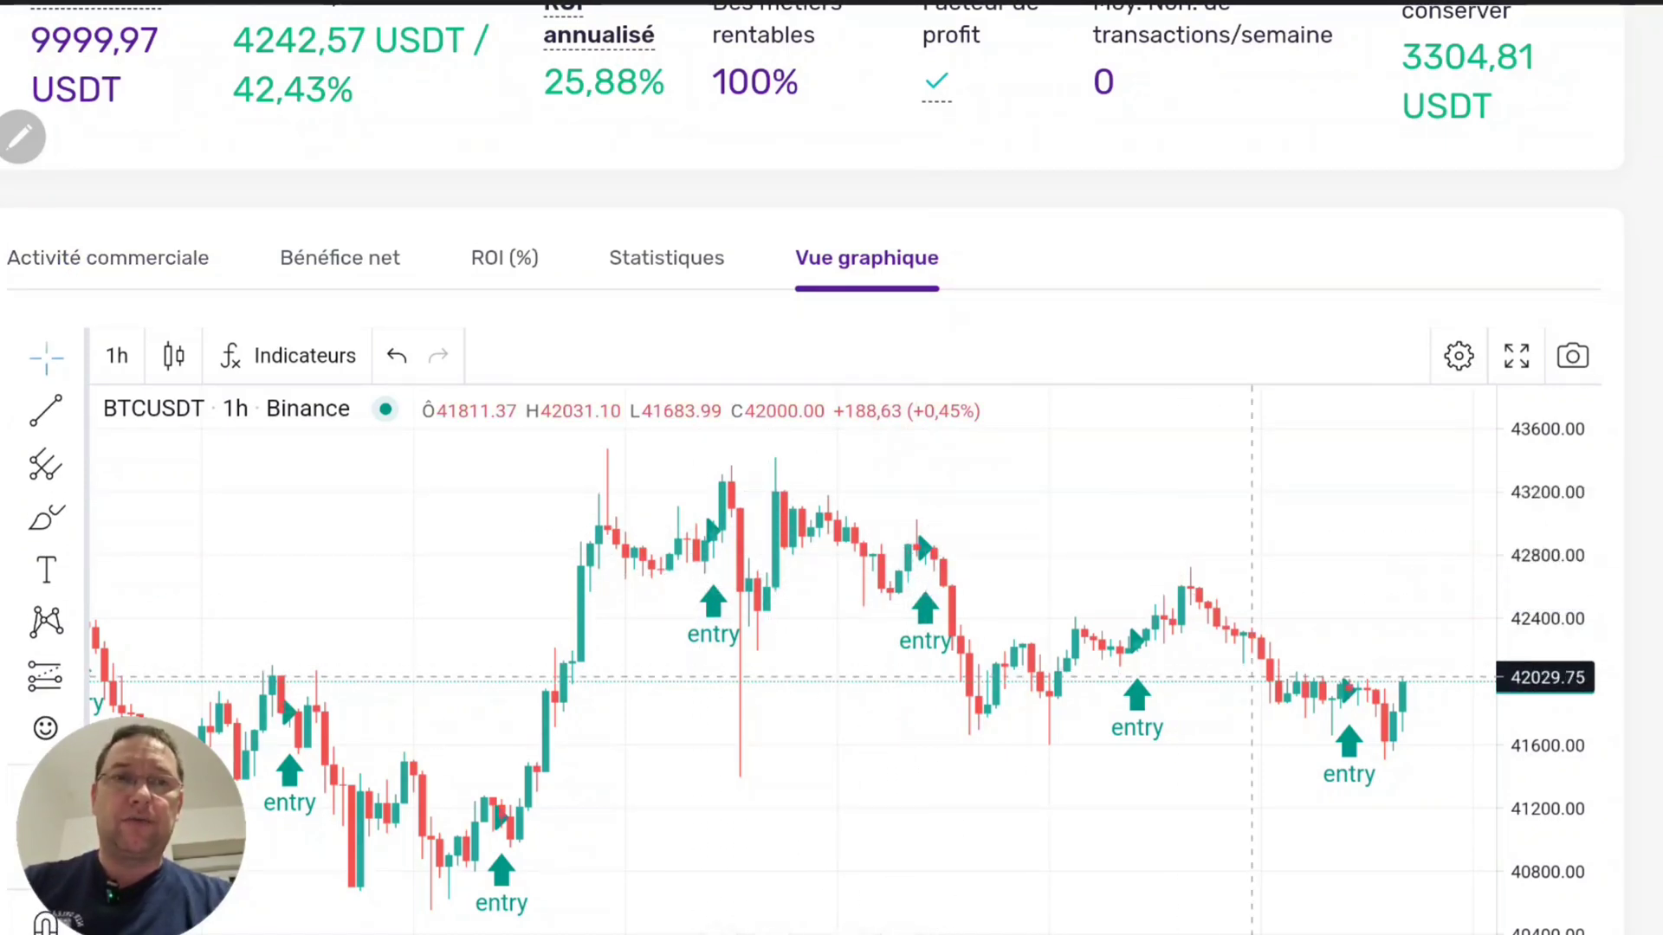
drag(1079, 242, 1083, 364)
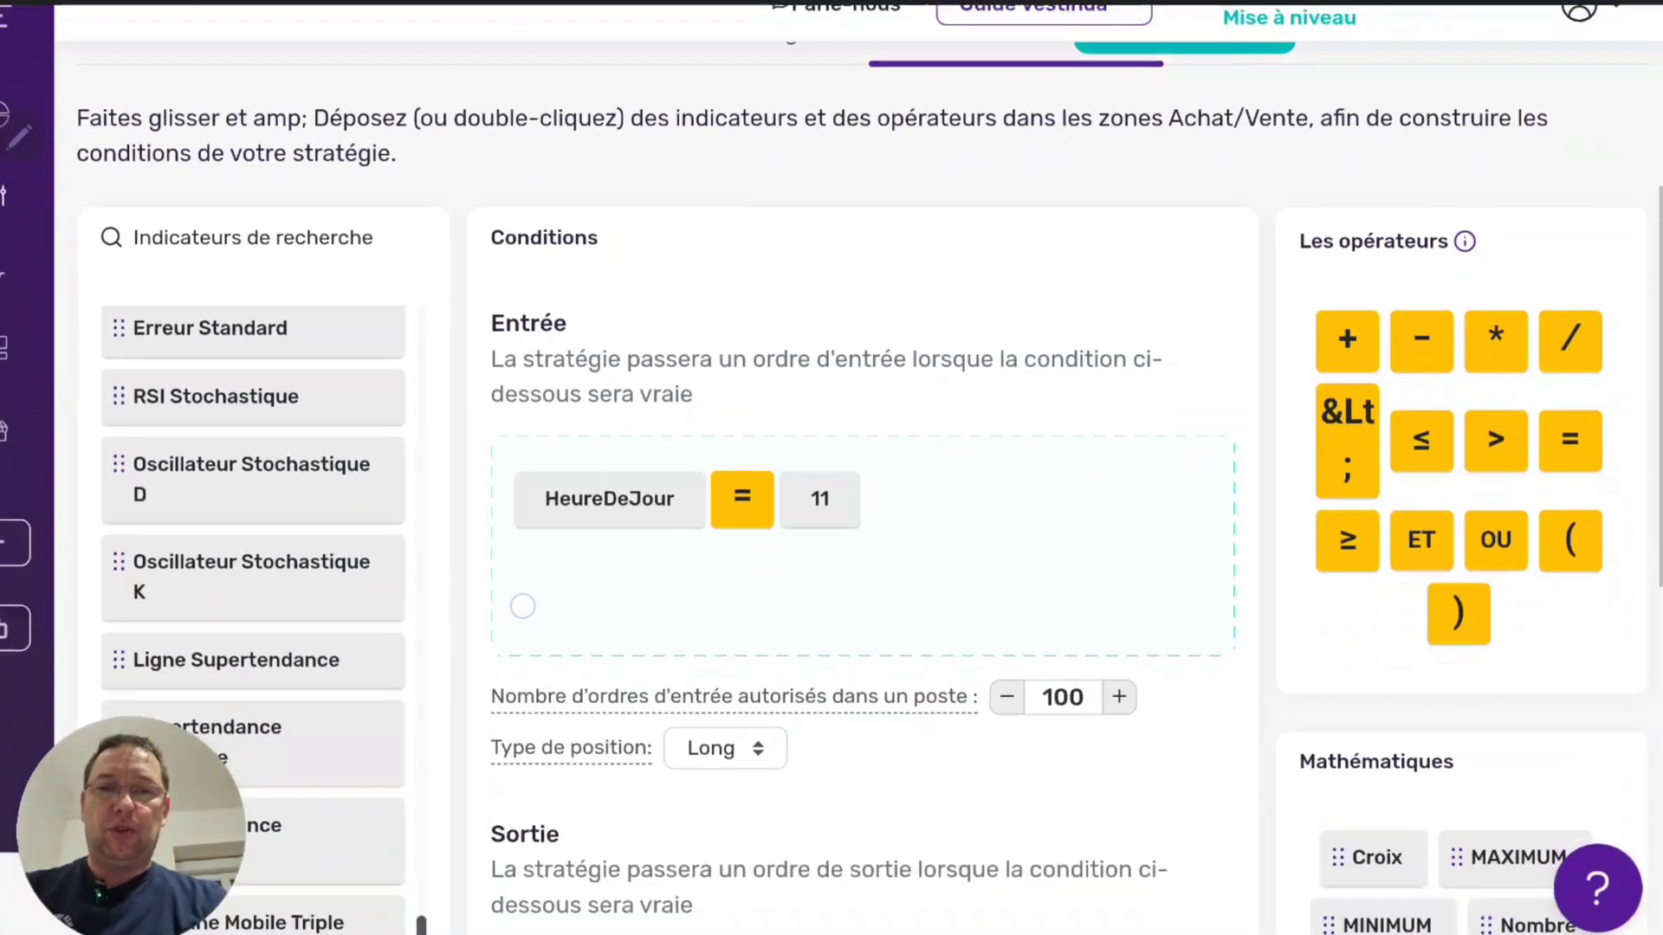
Set the number multiplying the average entry price in the exit (Sortie) condition to 1.05
scroll(522, 606, down, 5)
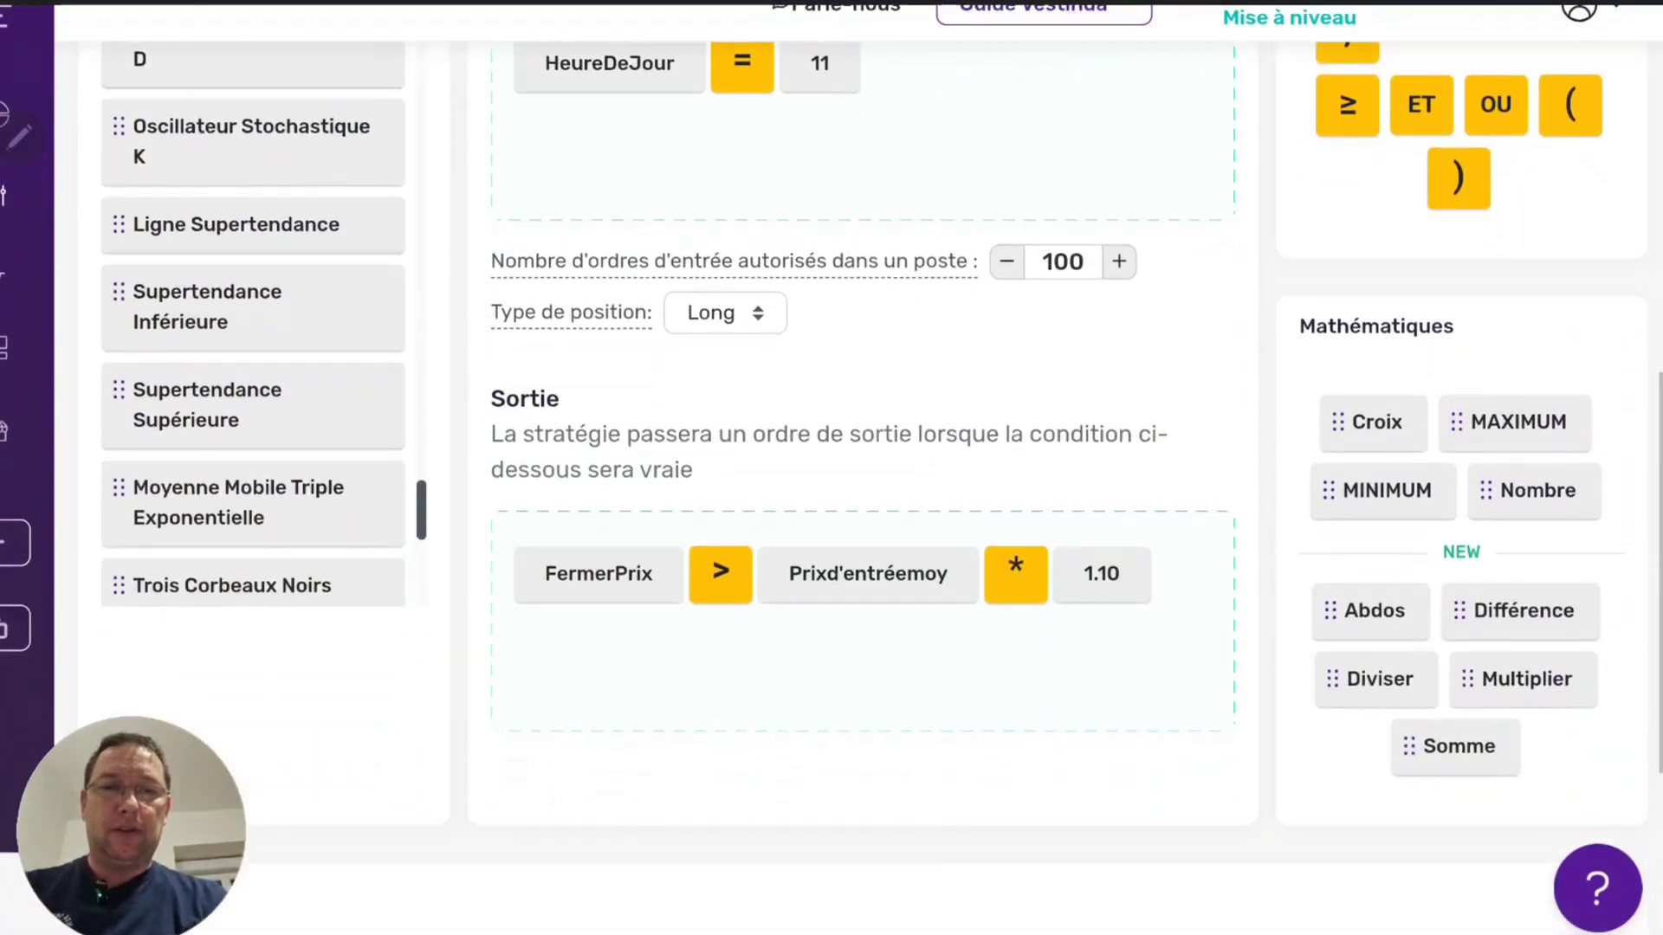
click(1099, 508)
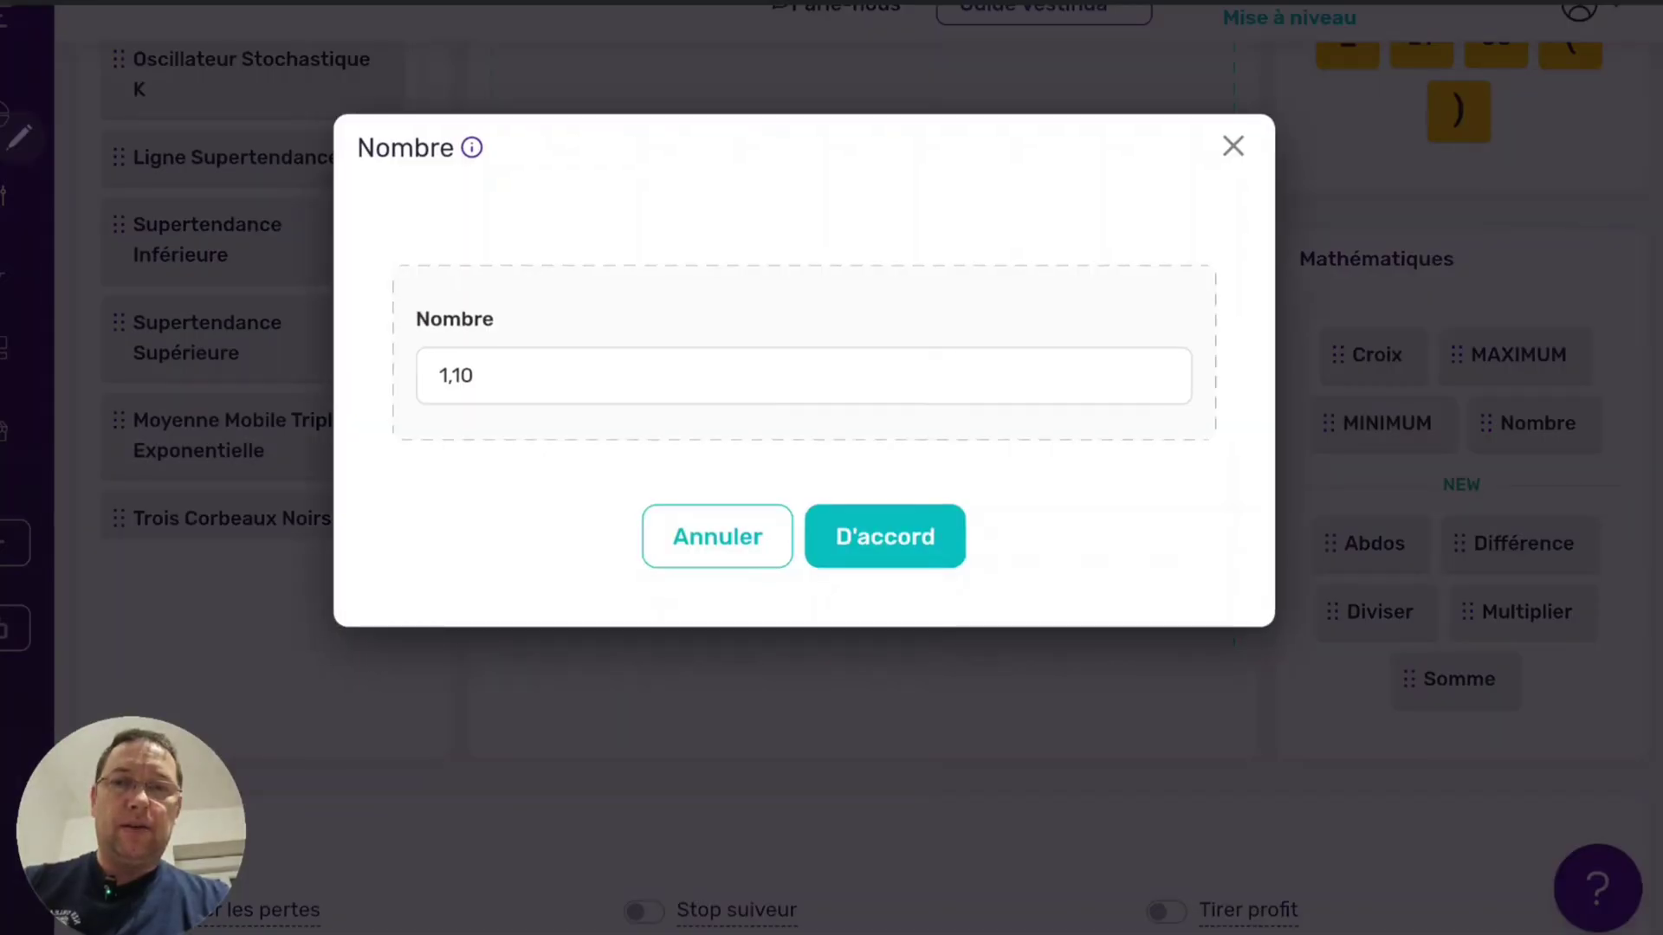
click(473, 375)
key(BackSpace)
key(BackSpace)
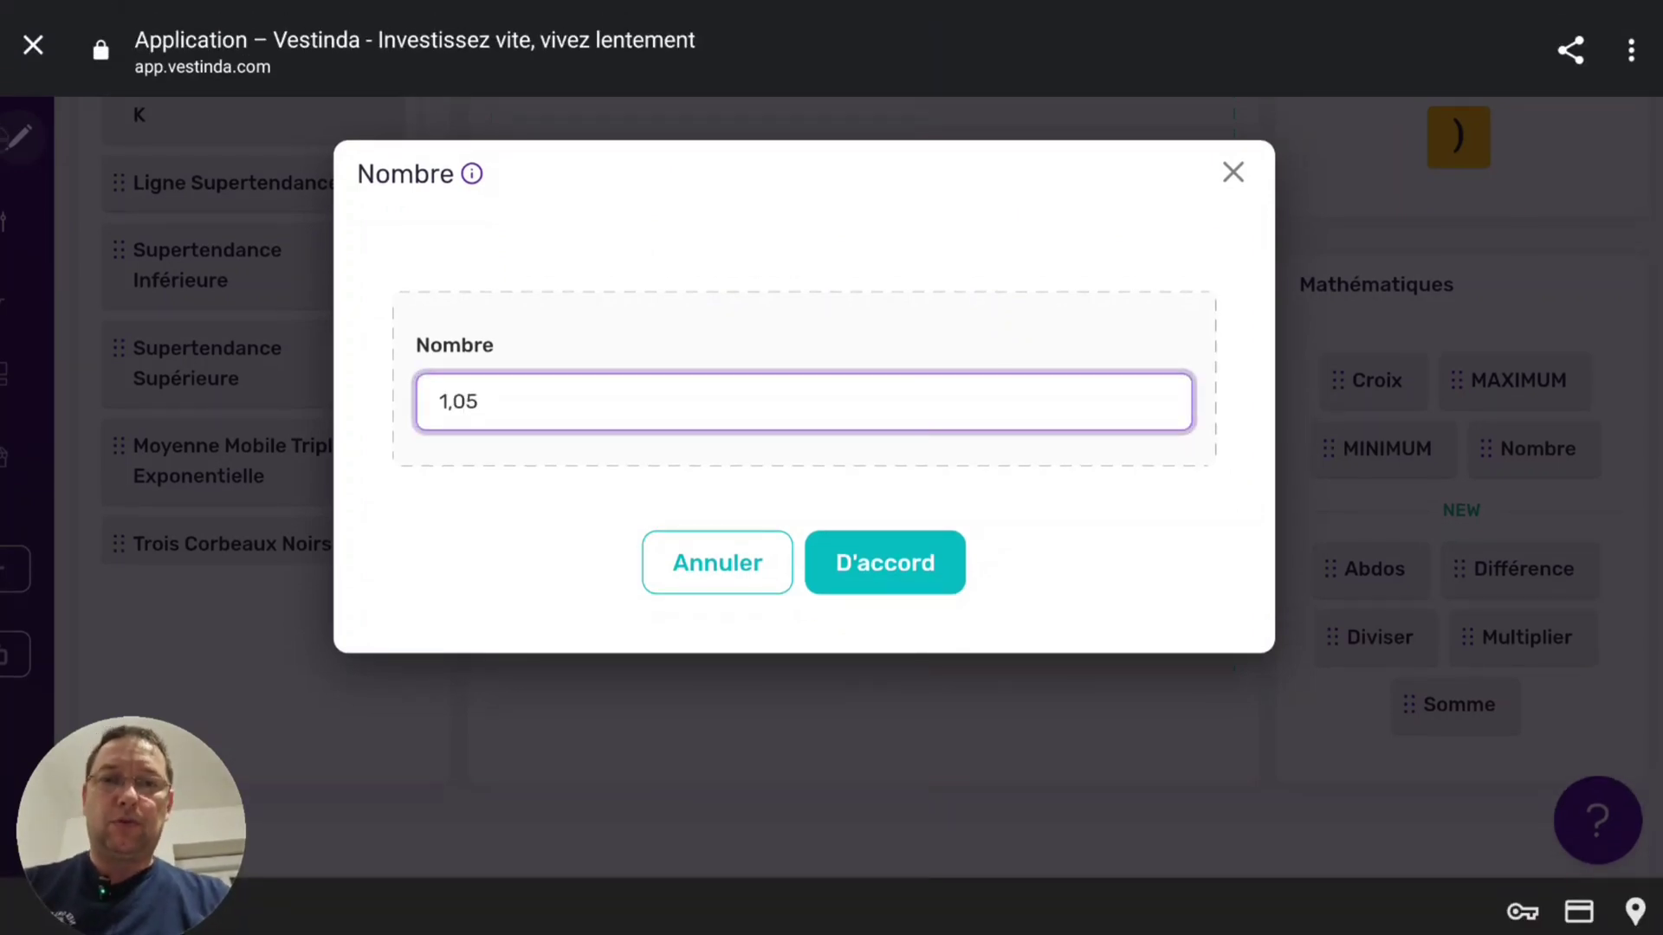
click(884, 563)
Run the backtest again on BTCUSDT from Binance, review the results summary and close it
scroll(862, 520, up, 5)
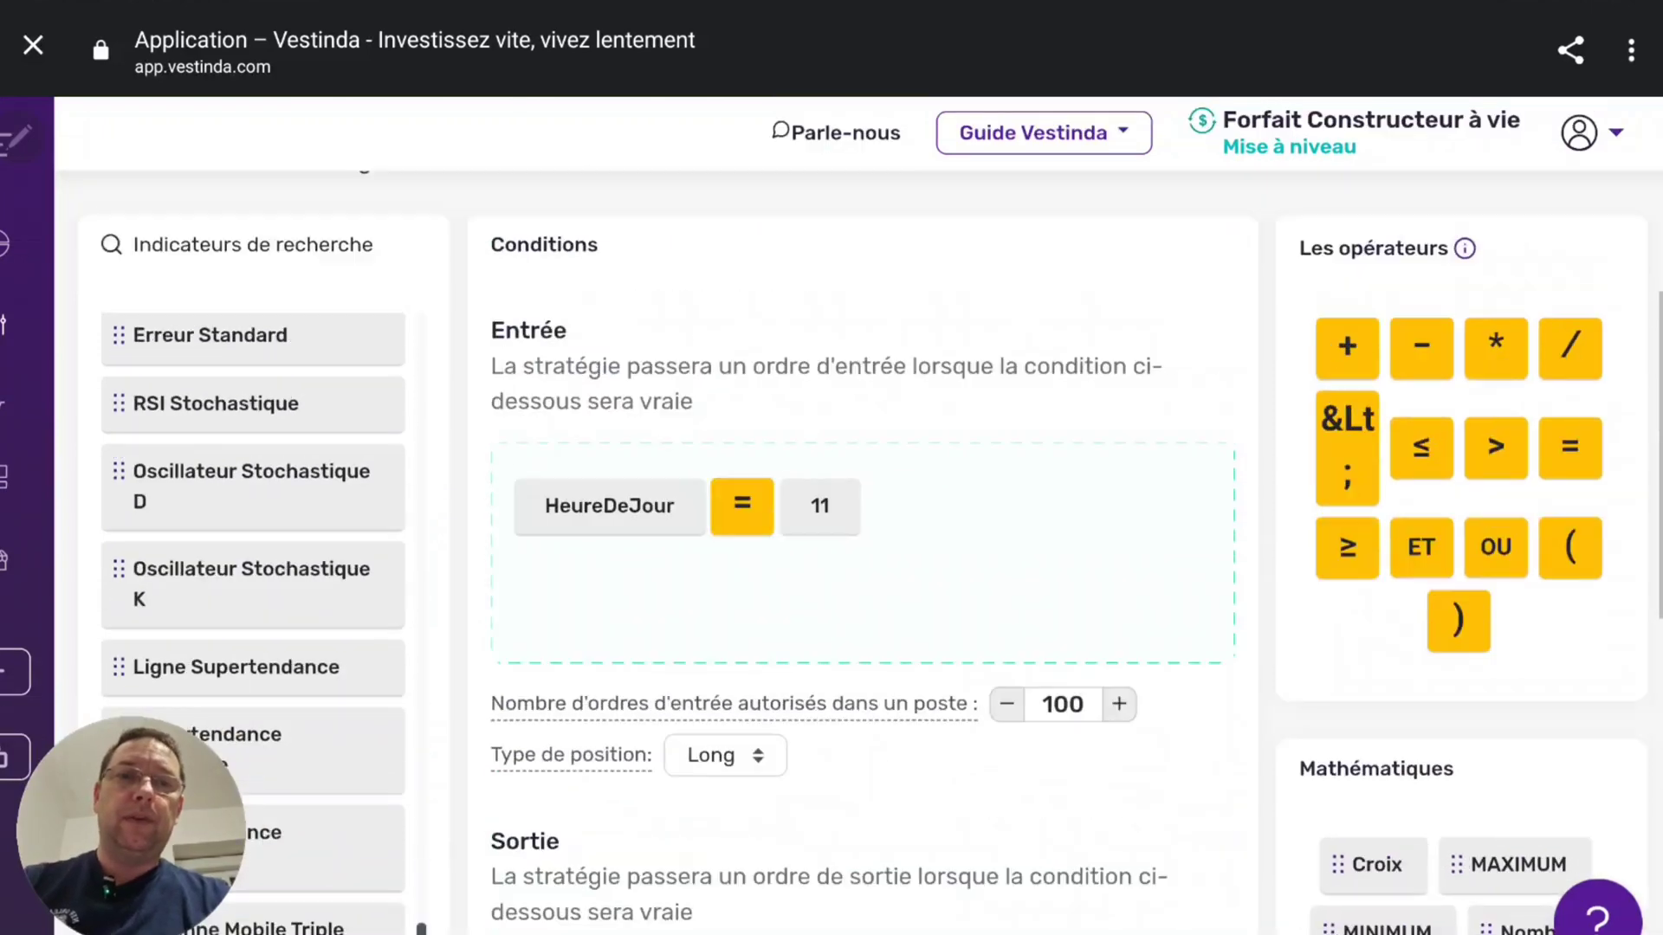
click(1154, 474)
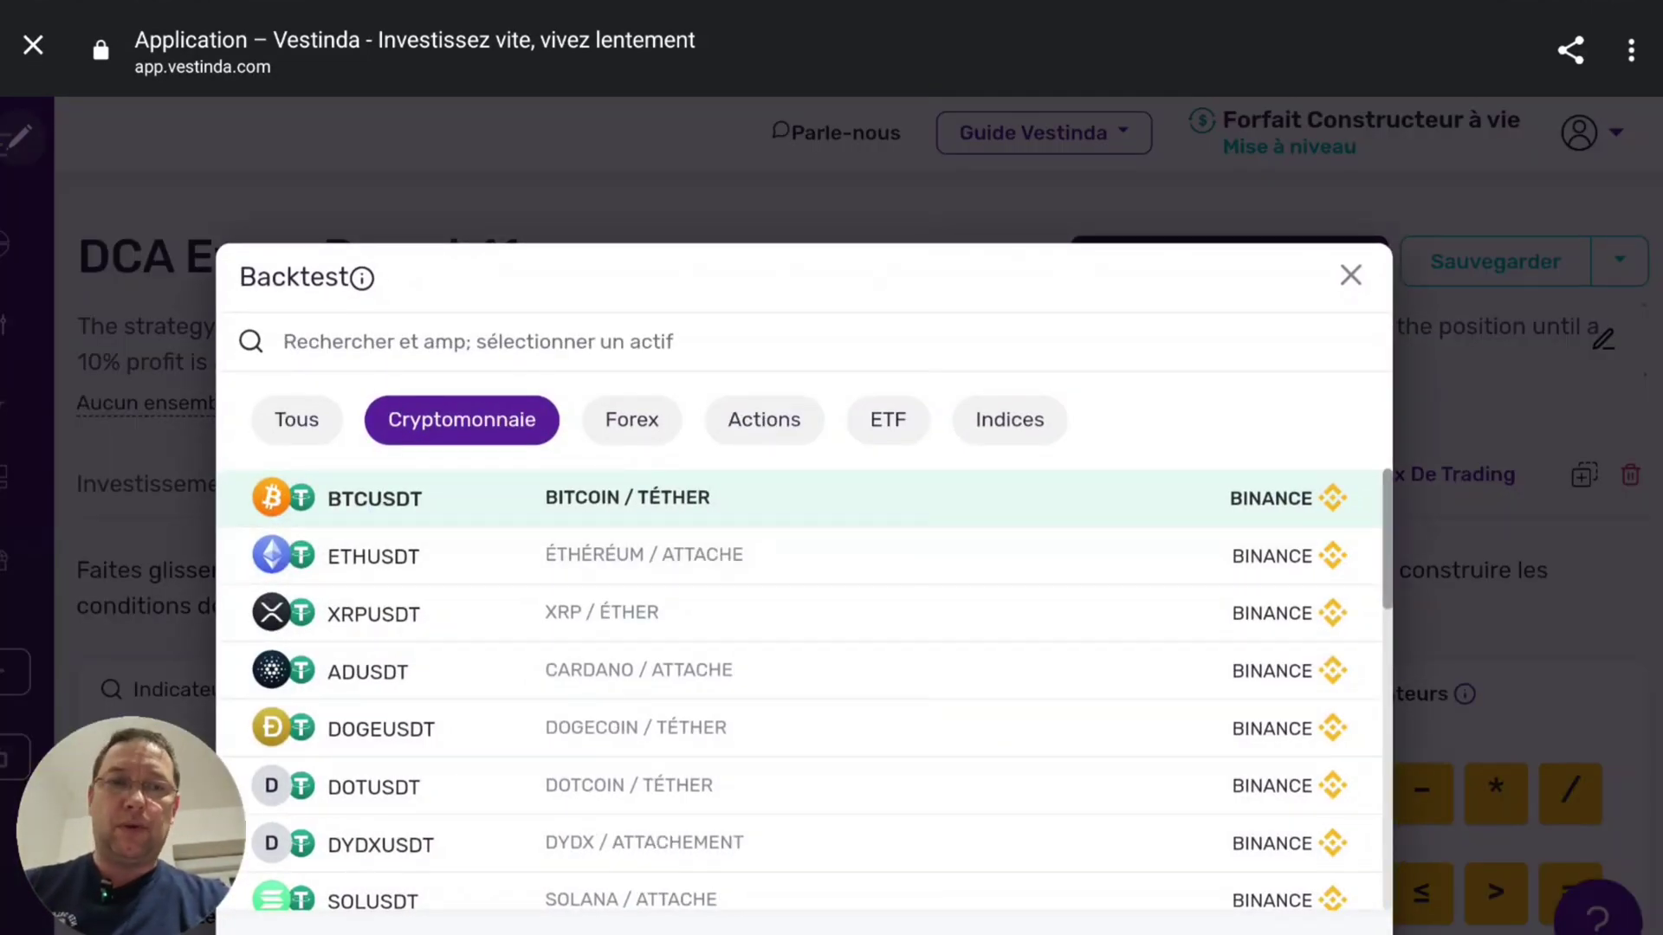
scroll(799, 693, down, 10)
scroll(748, 520, down, 5)
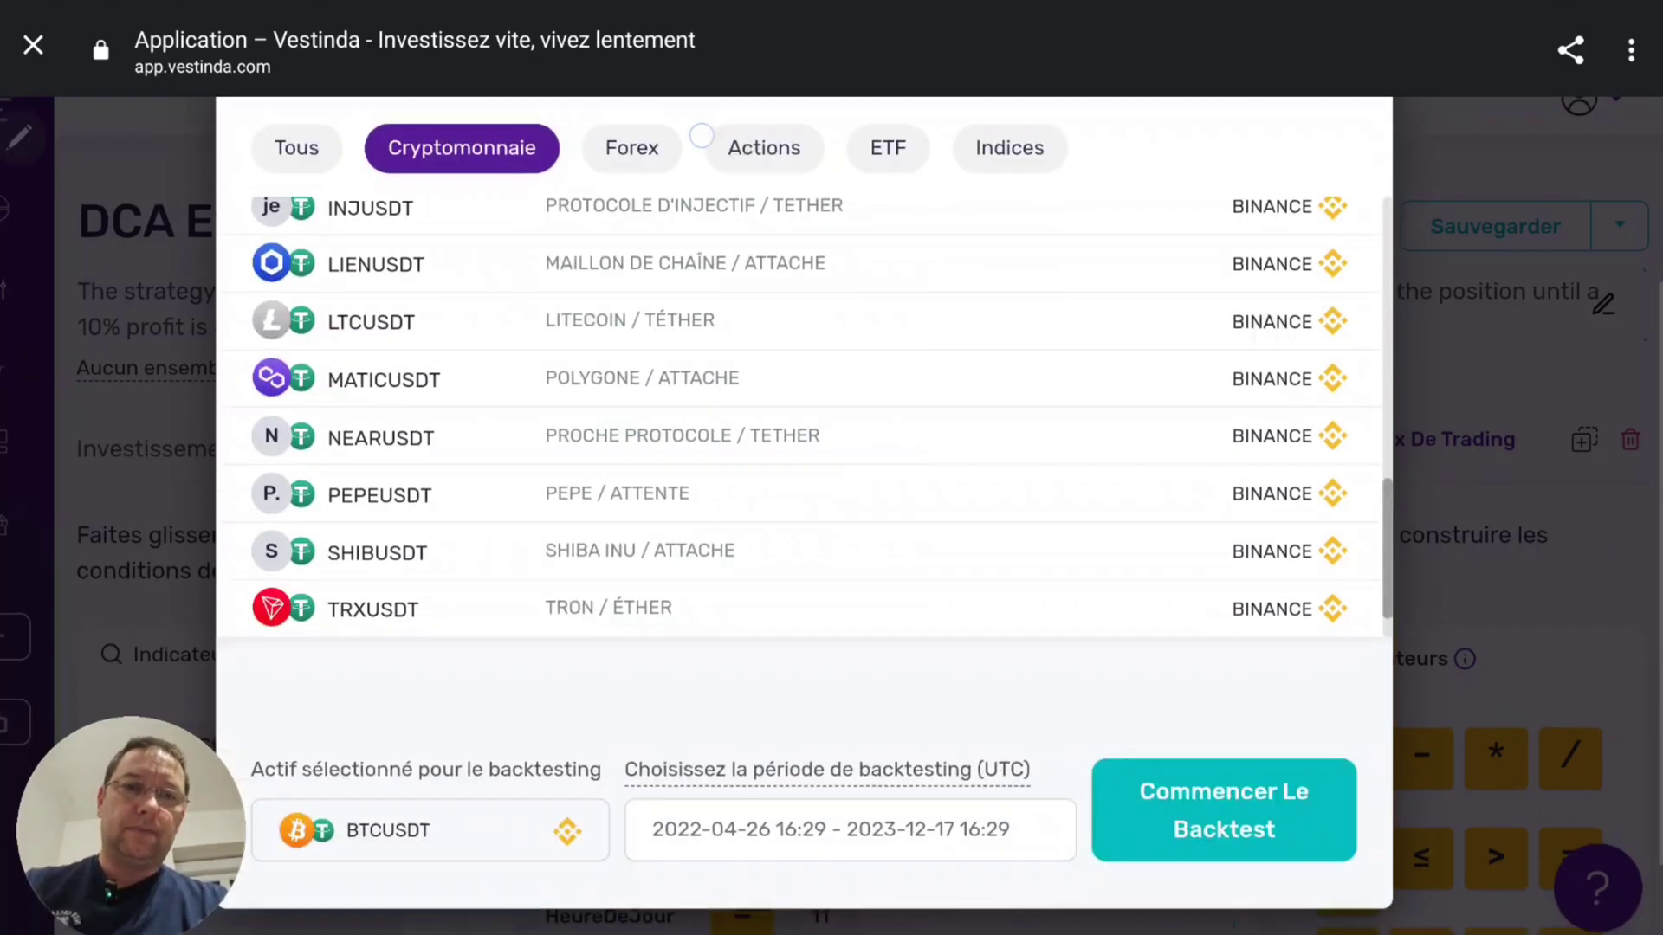
click(1225, 700)
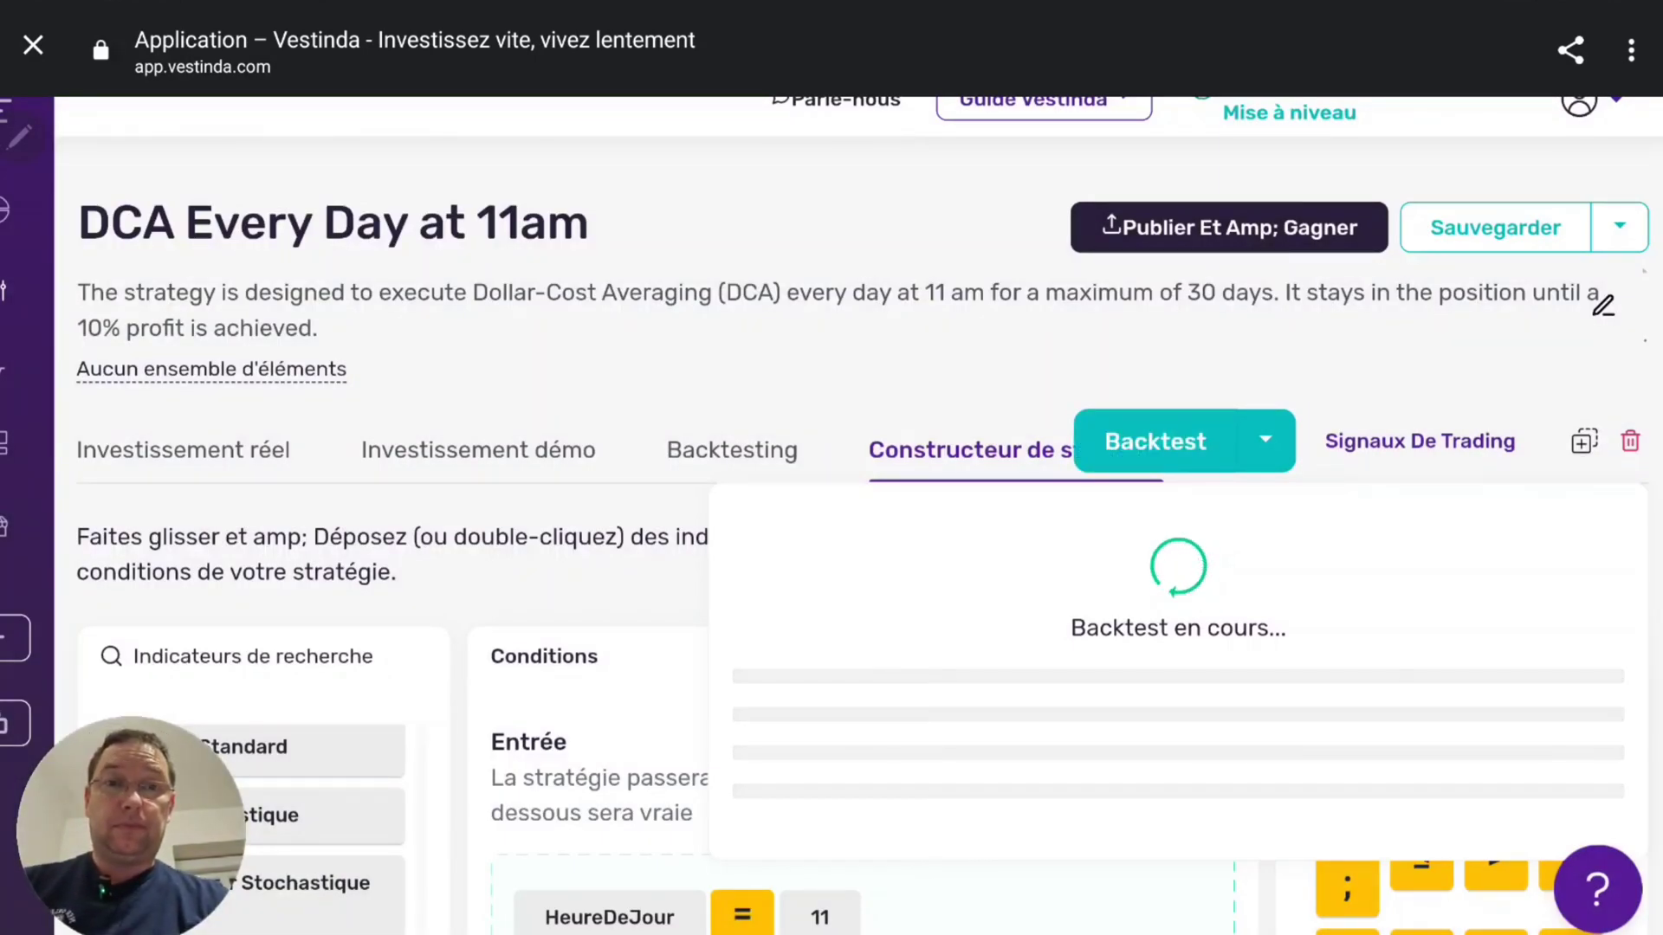
scroll(832, 520, down, 5)
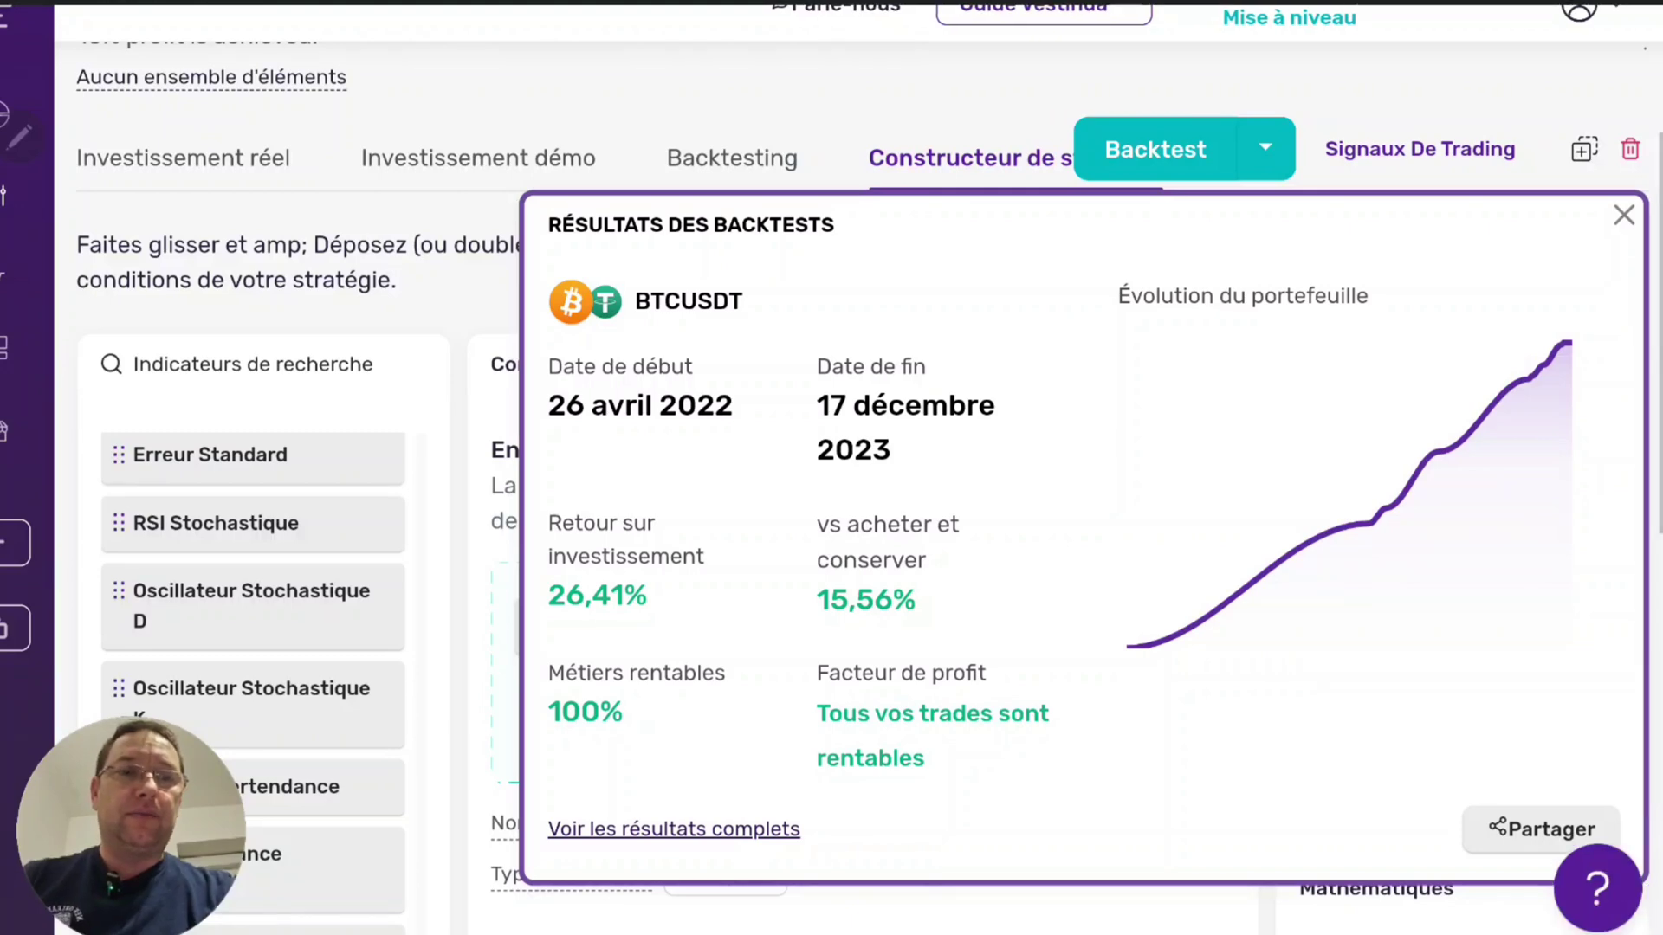
click(1624, 215)
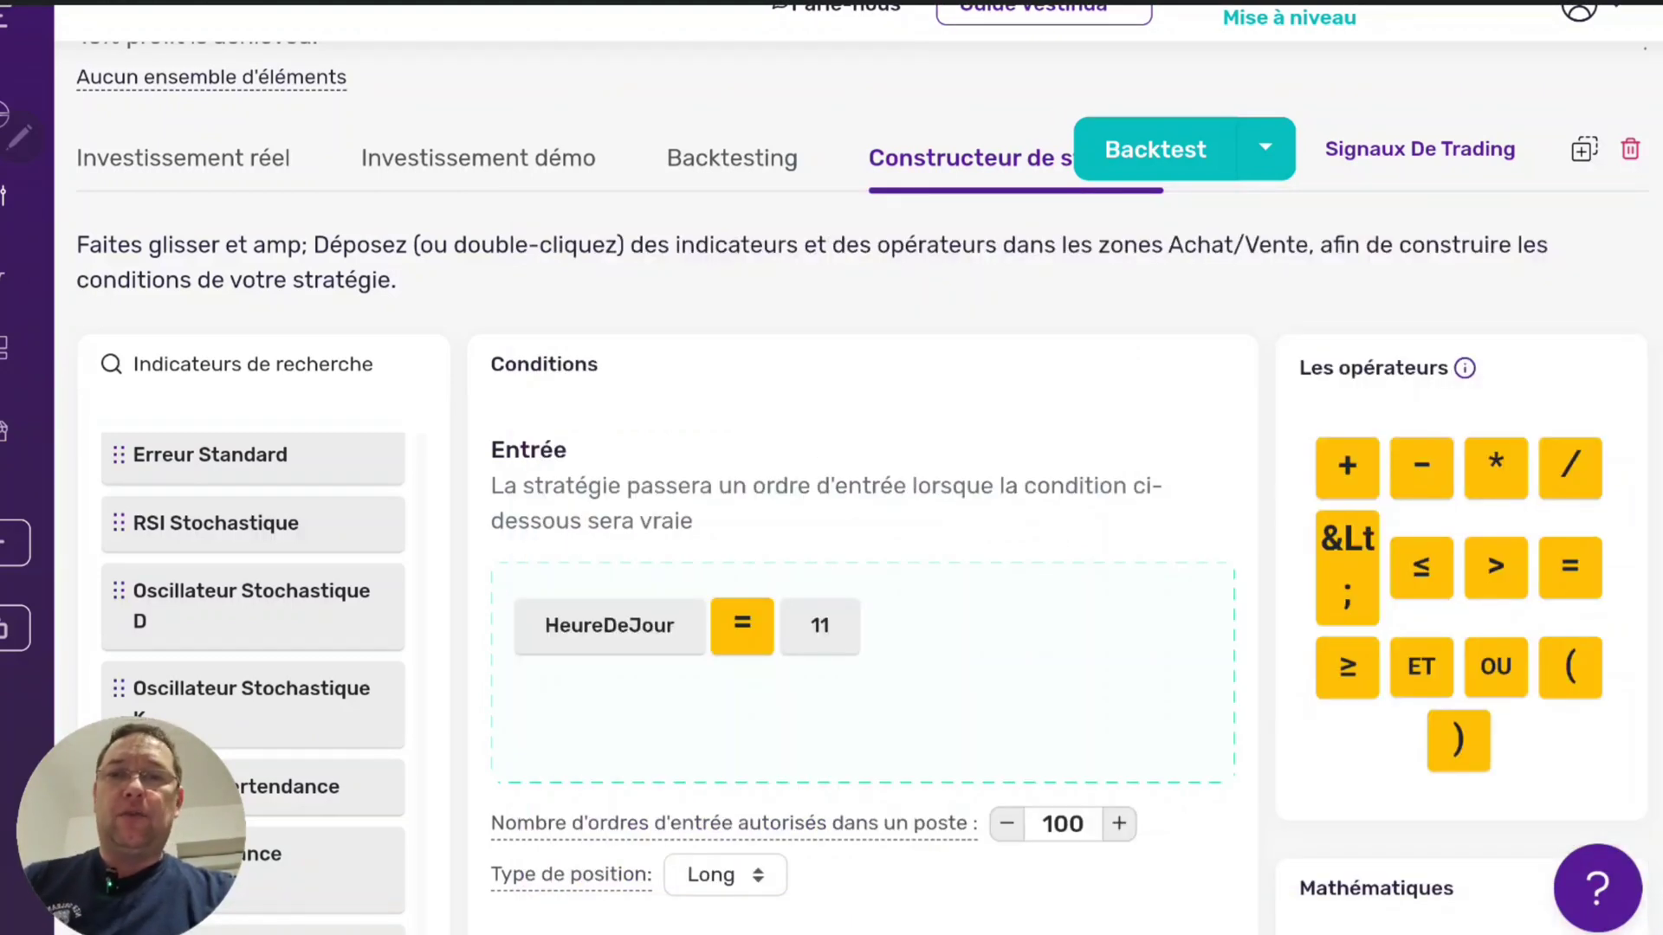
Set the number multiplying the average entry price in the exit (Sortie) condition to 1.10
scroll(862, 485, down, 6)
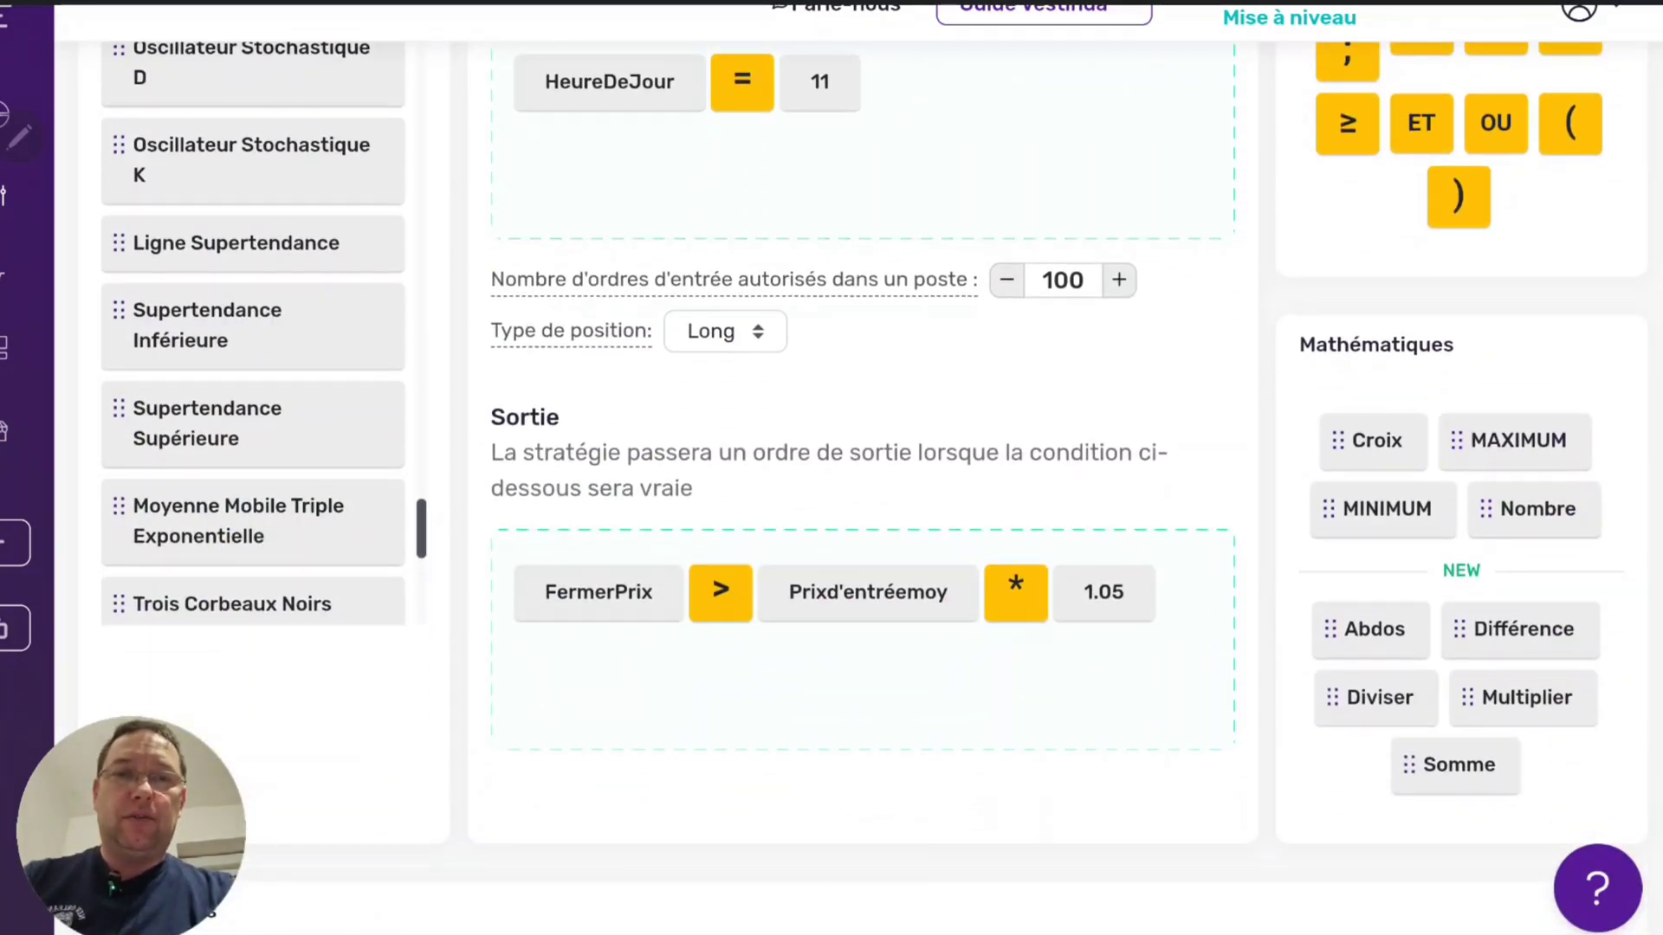
click(1104, 593)
click(476, 378)
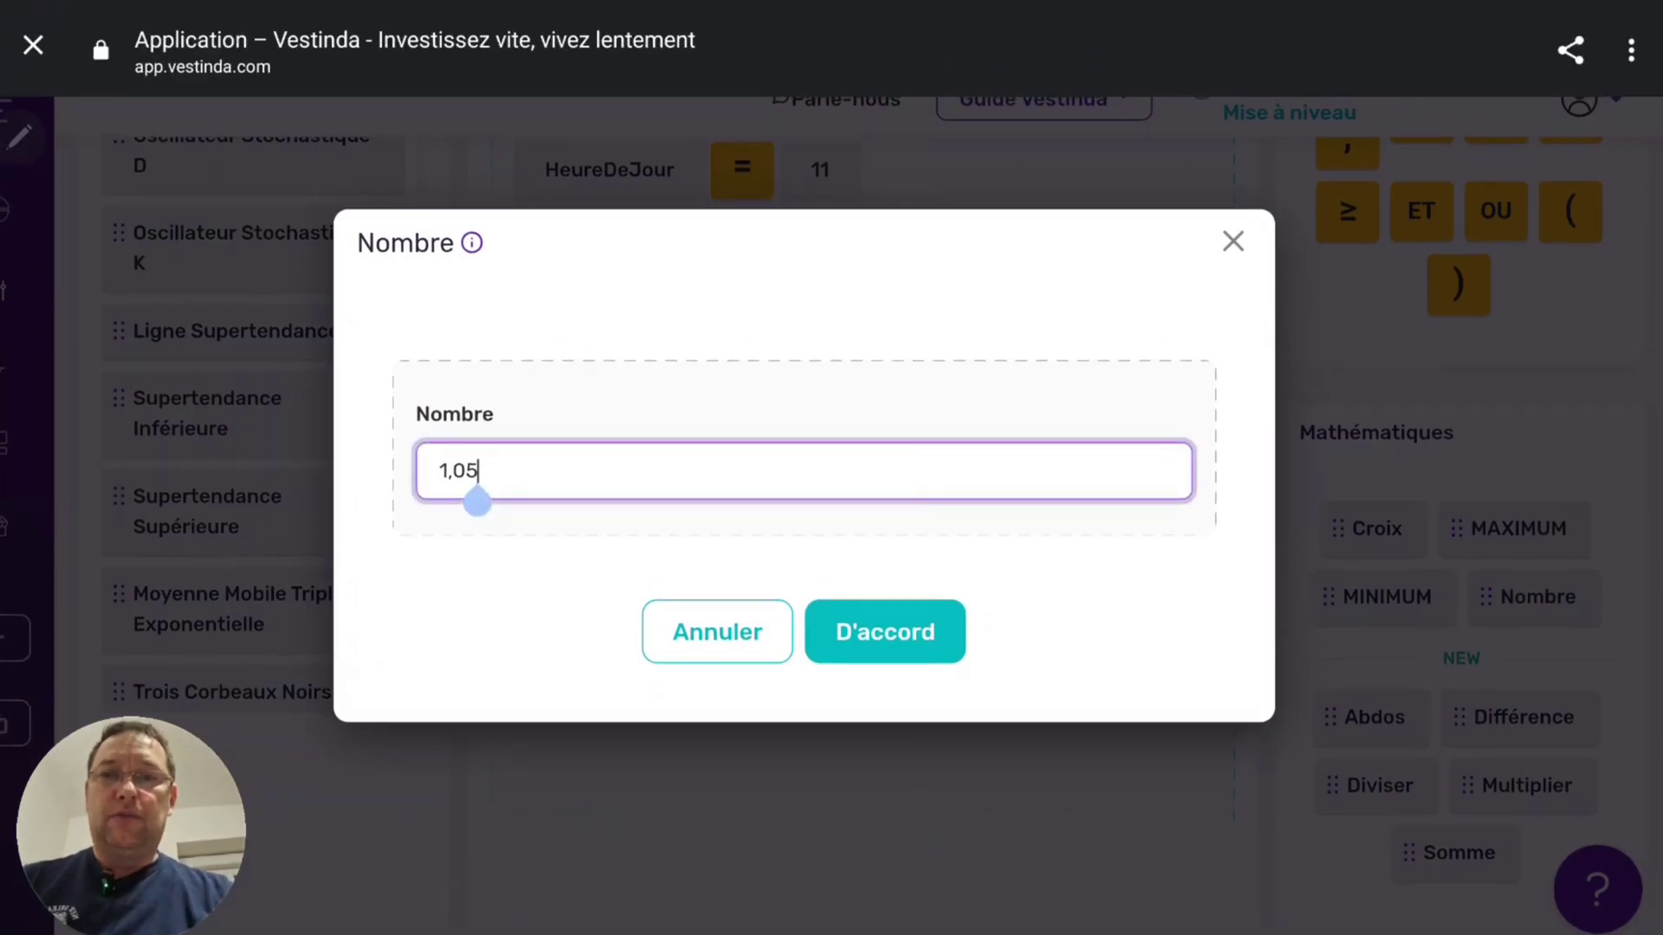
key(BackSpace)
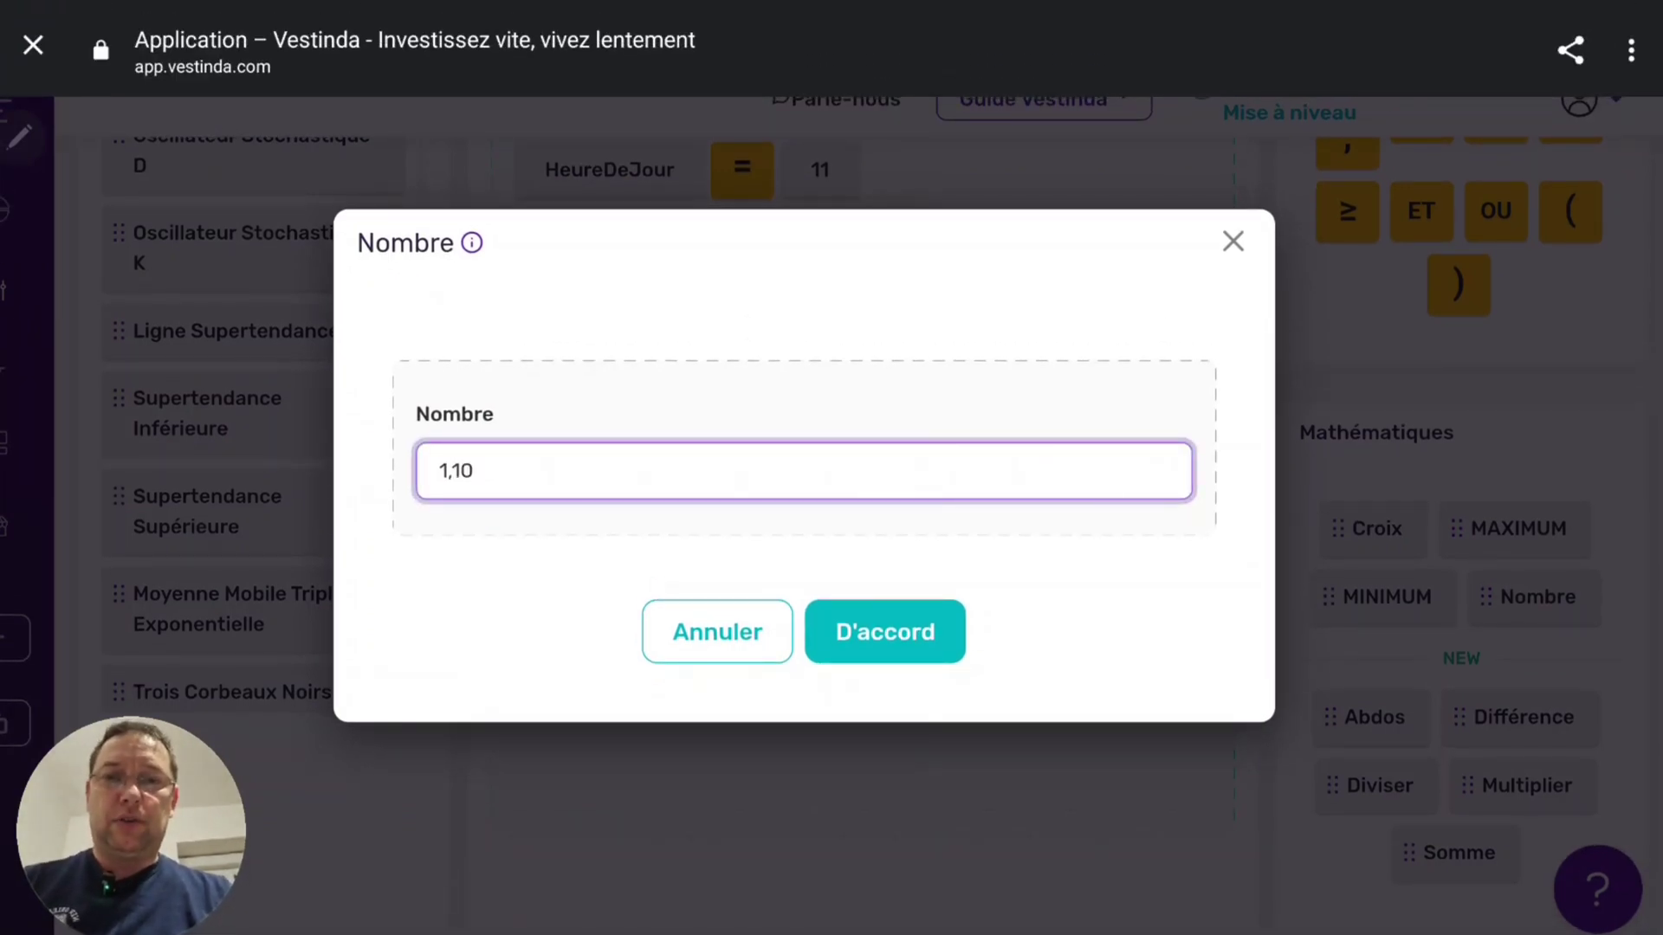
click(885, 632)
Set the position type to Court and run the backtest on BTCUSDT from Binance
click(725, 419)
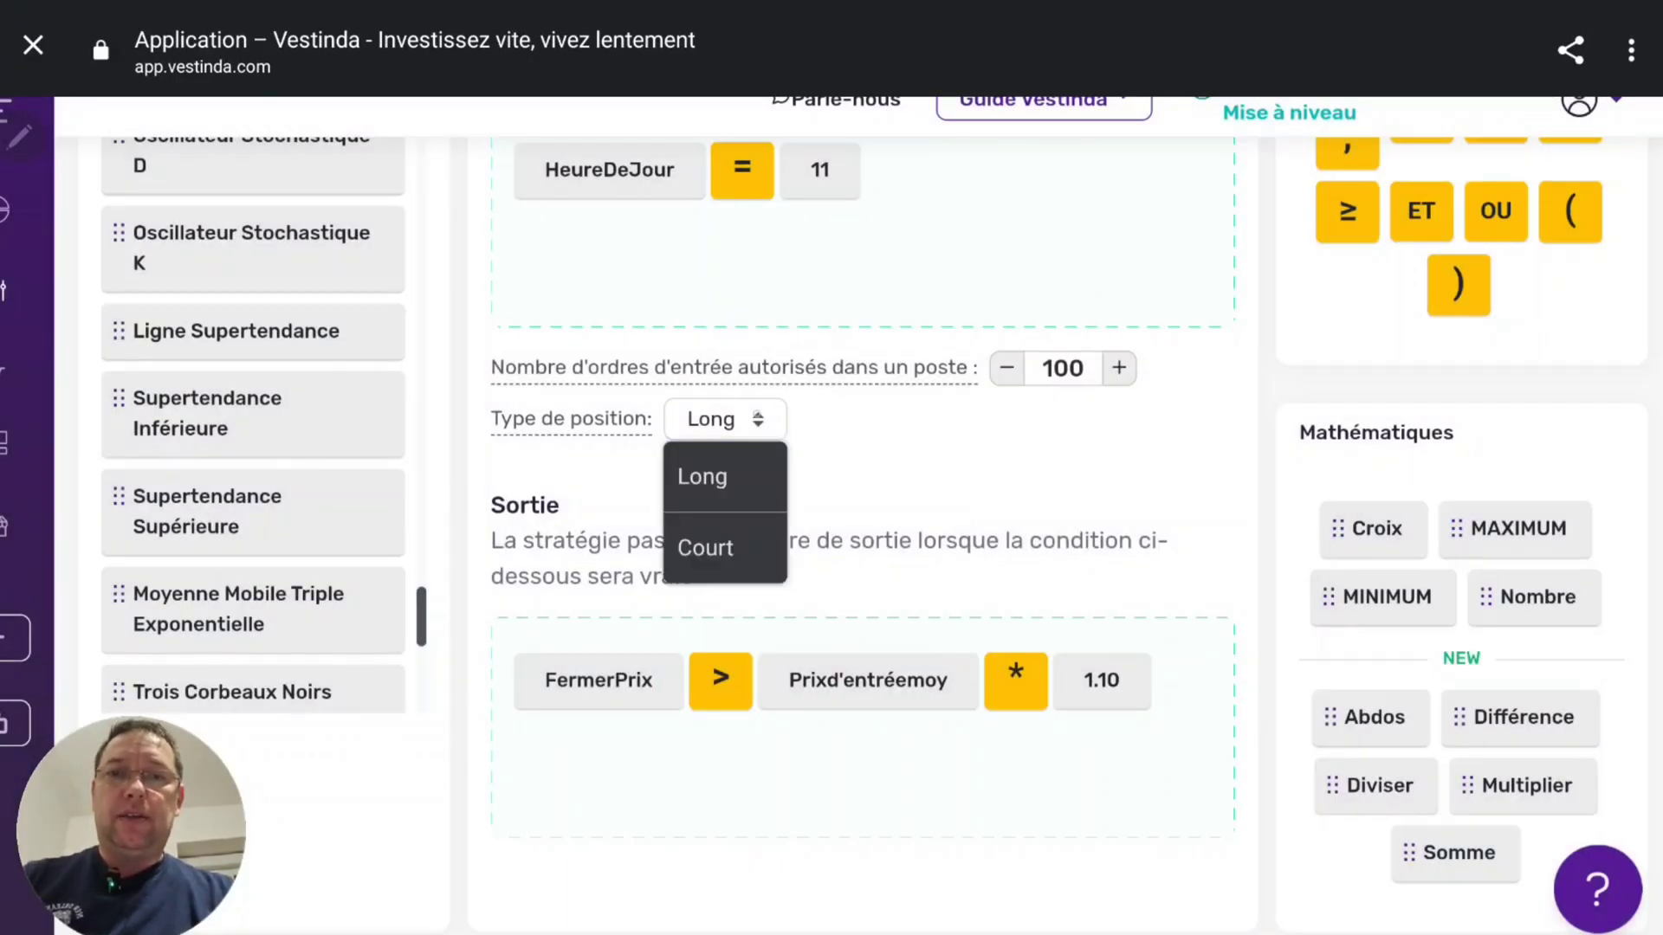
click(705, 546)
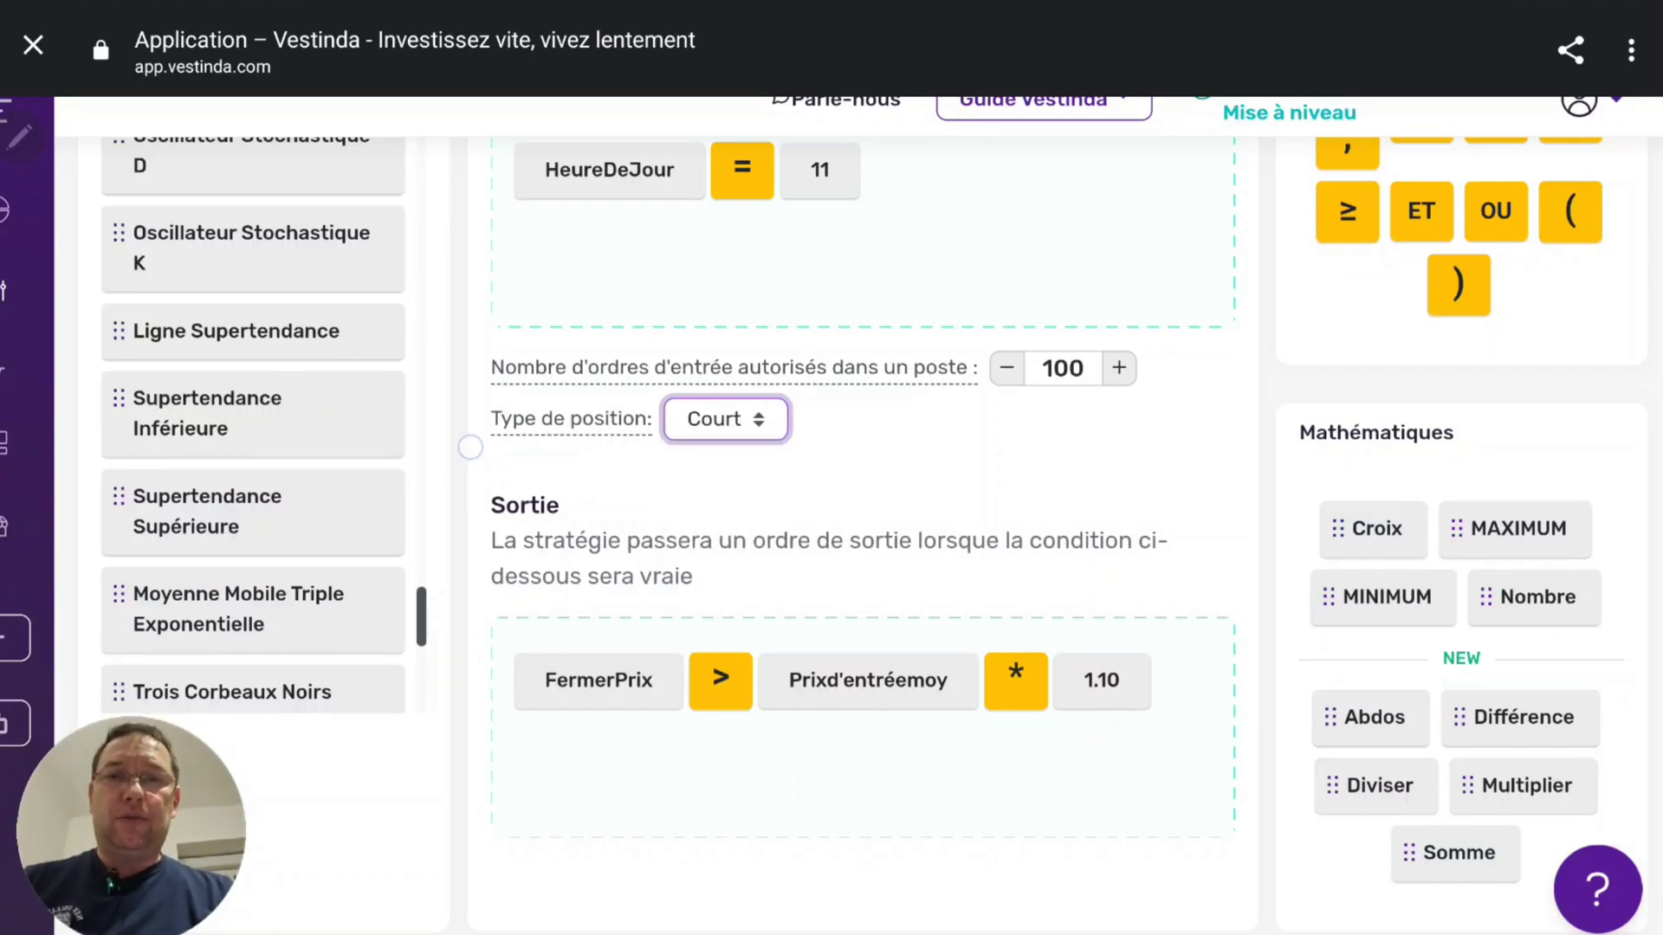
scroll(832, 519, down, 2)
scroll(832, 520, up, 6)
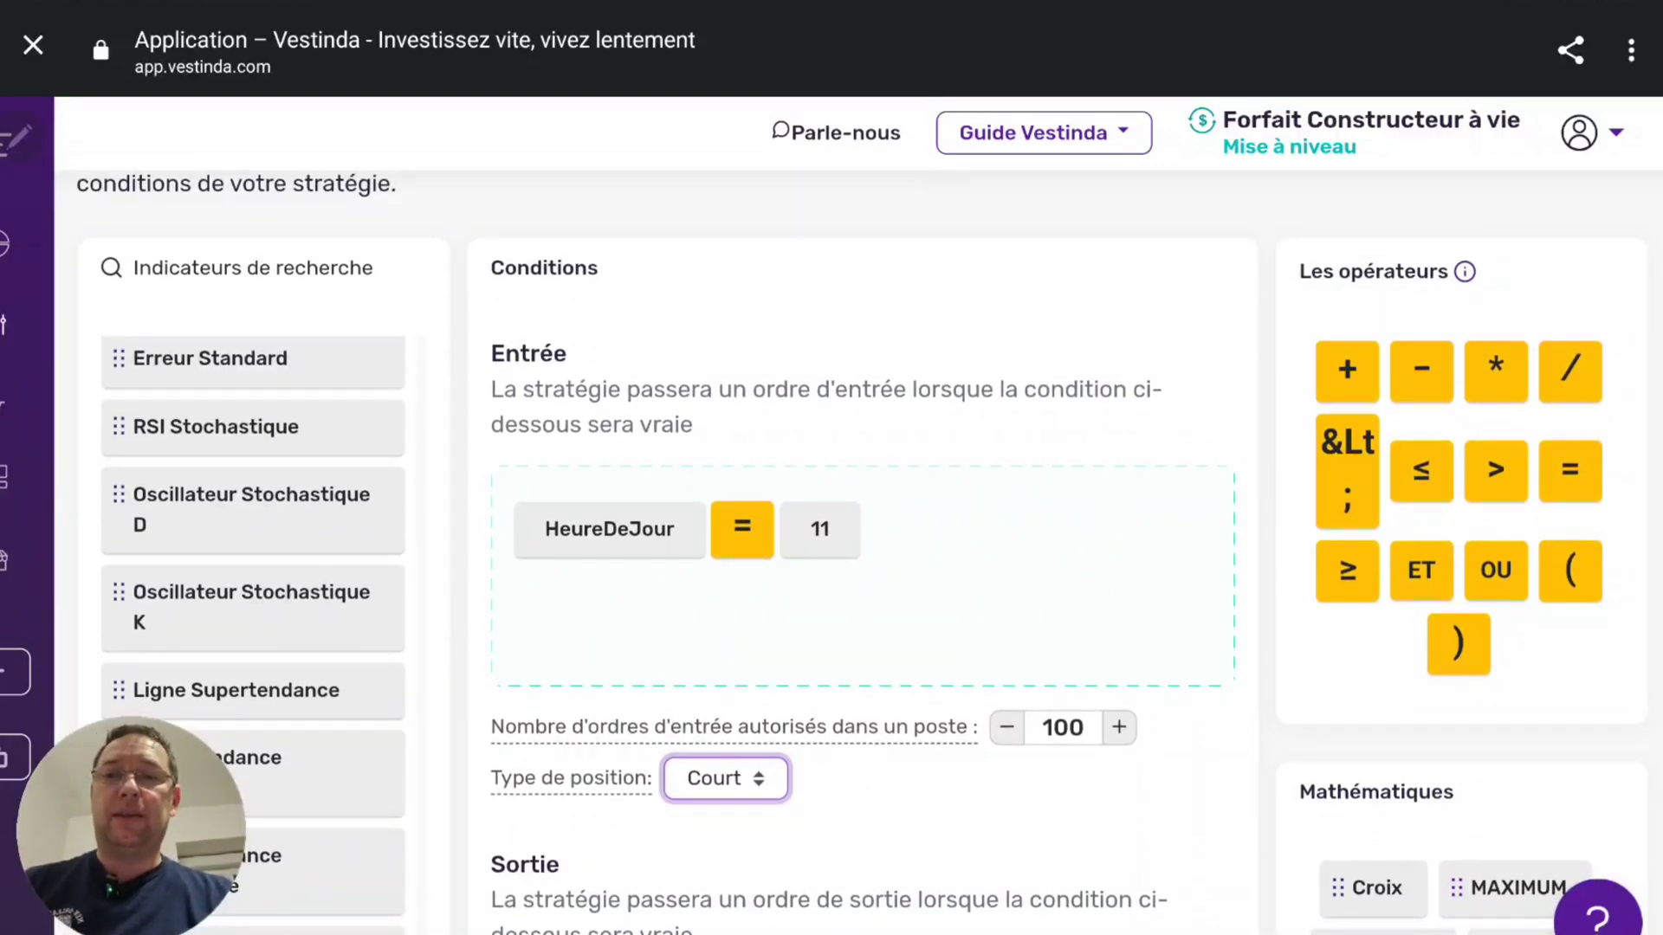
scroll(831, 520, up, 5)
click(1151, 538)
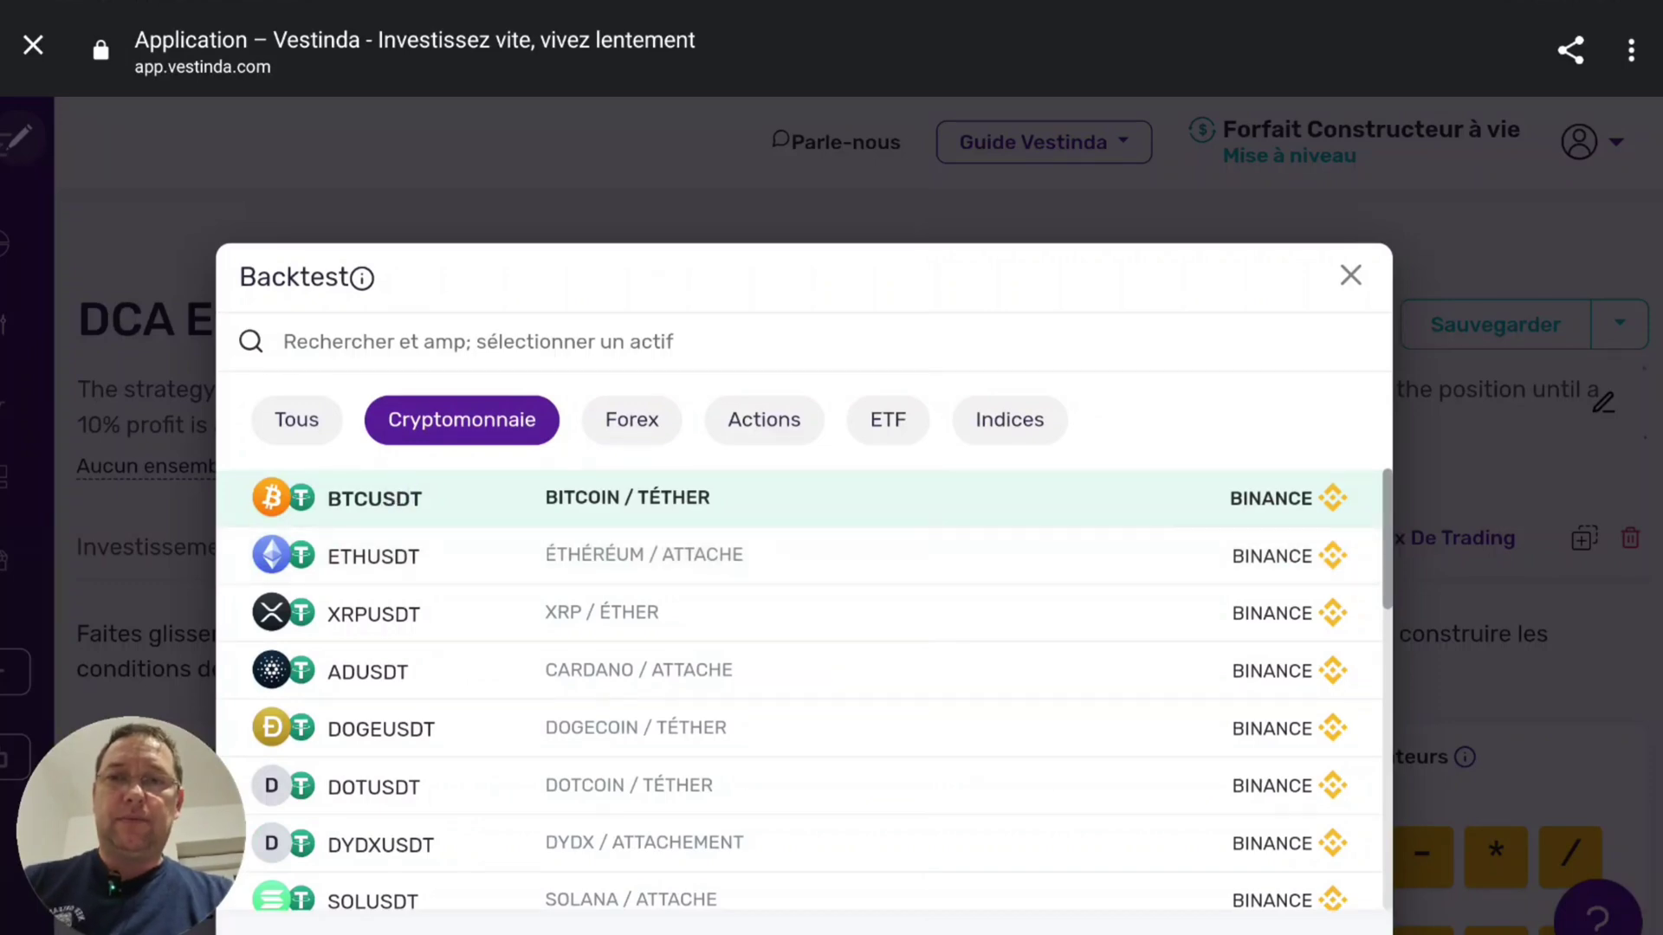
scroll(804, 606, down, 5)
click(1230, 819)
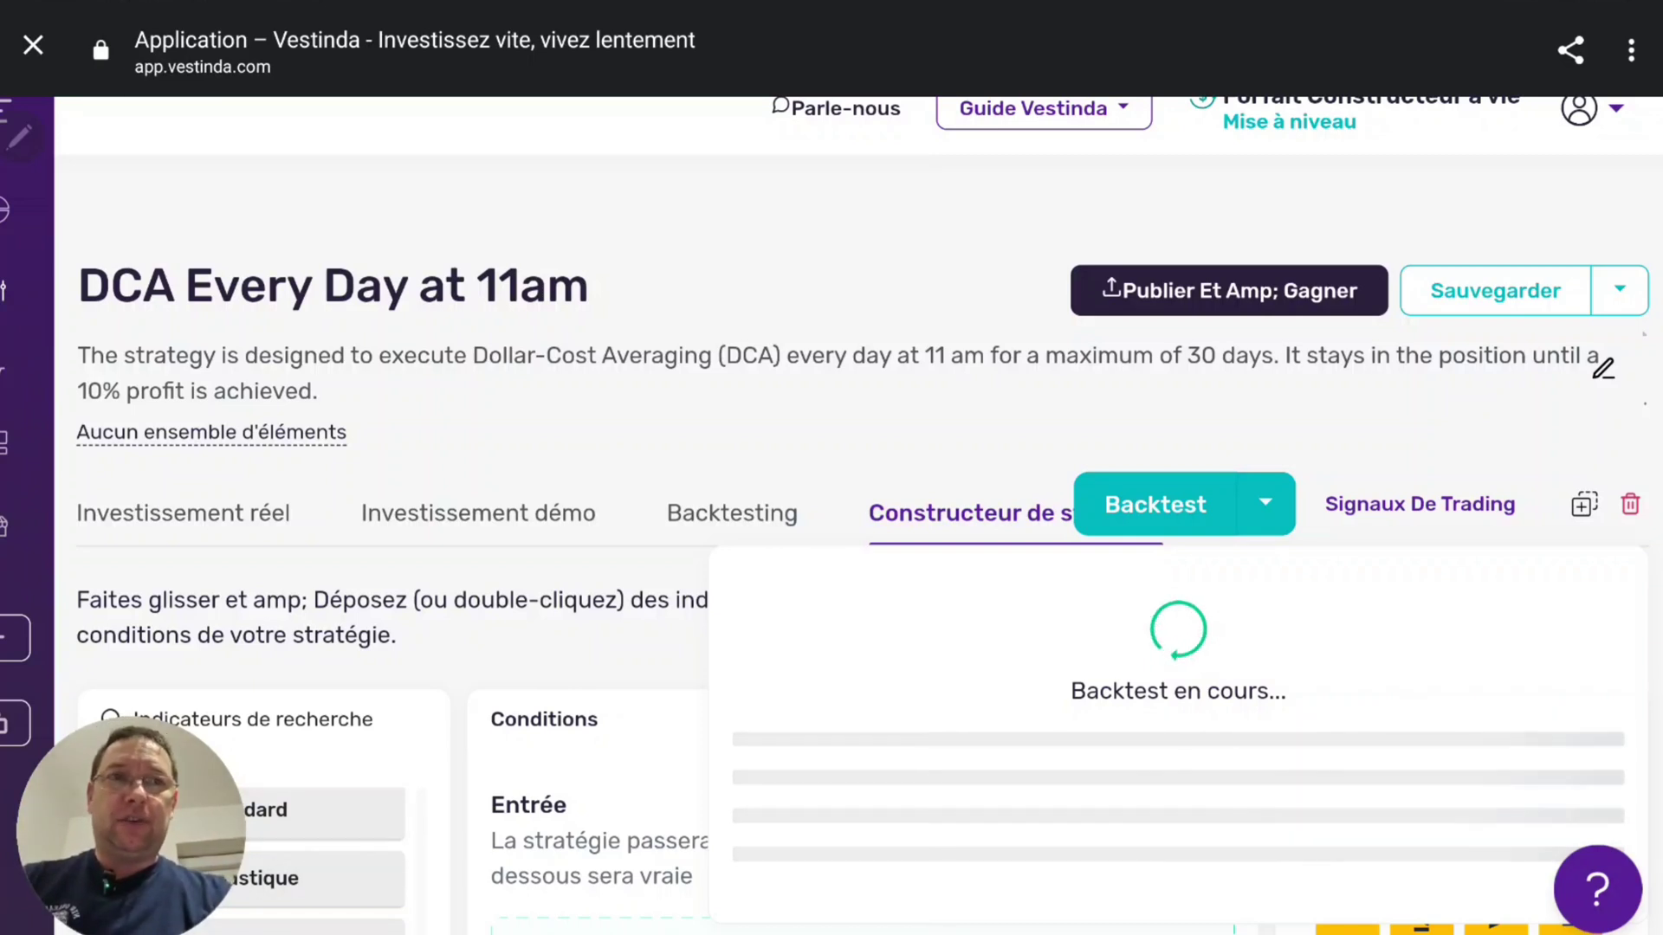
Open the full results of the short-position backtest, examine the summary figures and the entries on the chart, and return to the strategy builder
scroll(724, 471, down, 5)
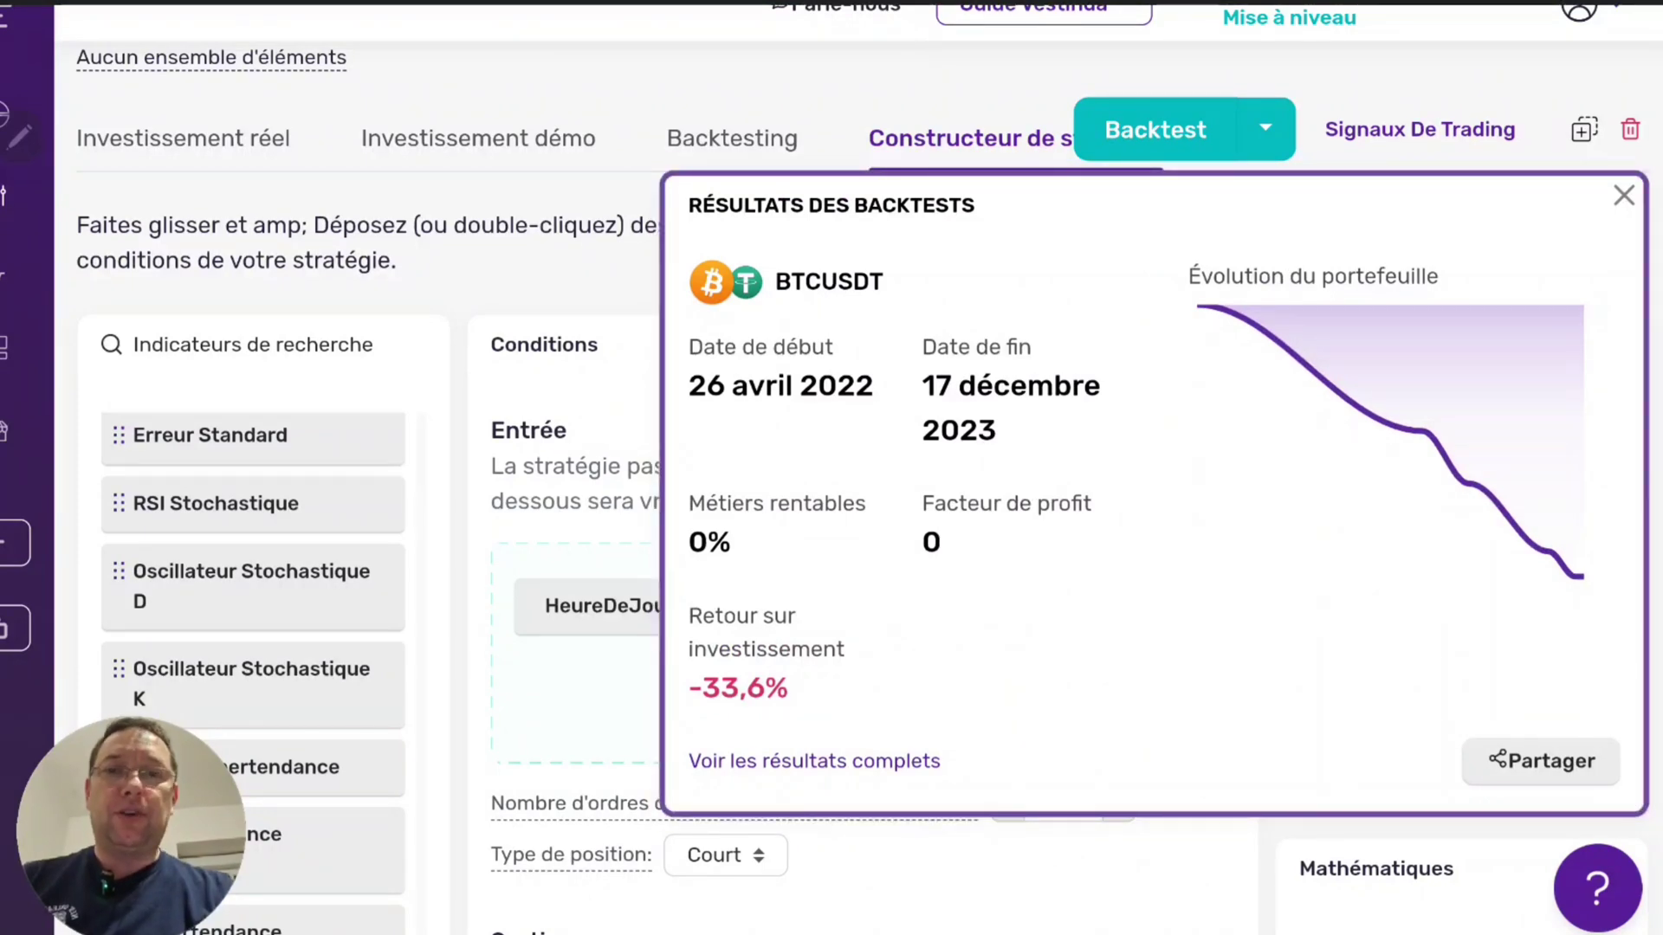
click(815, 762)
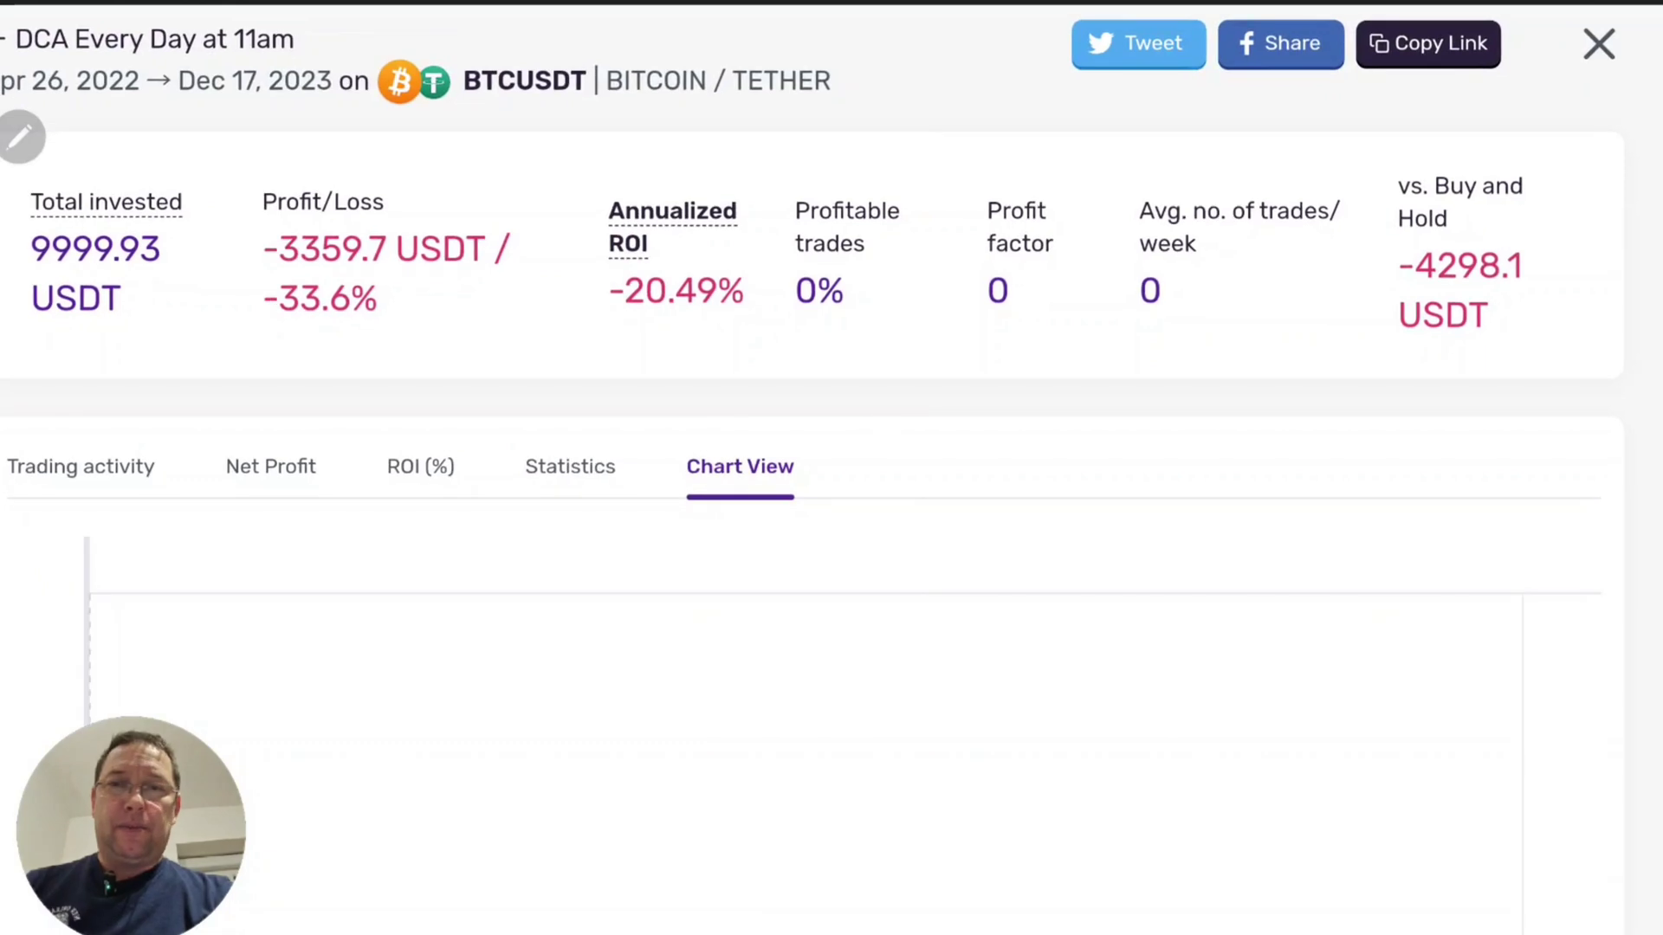
scroll(814, 520, down, 4)
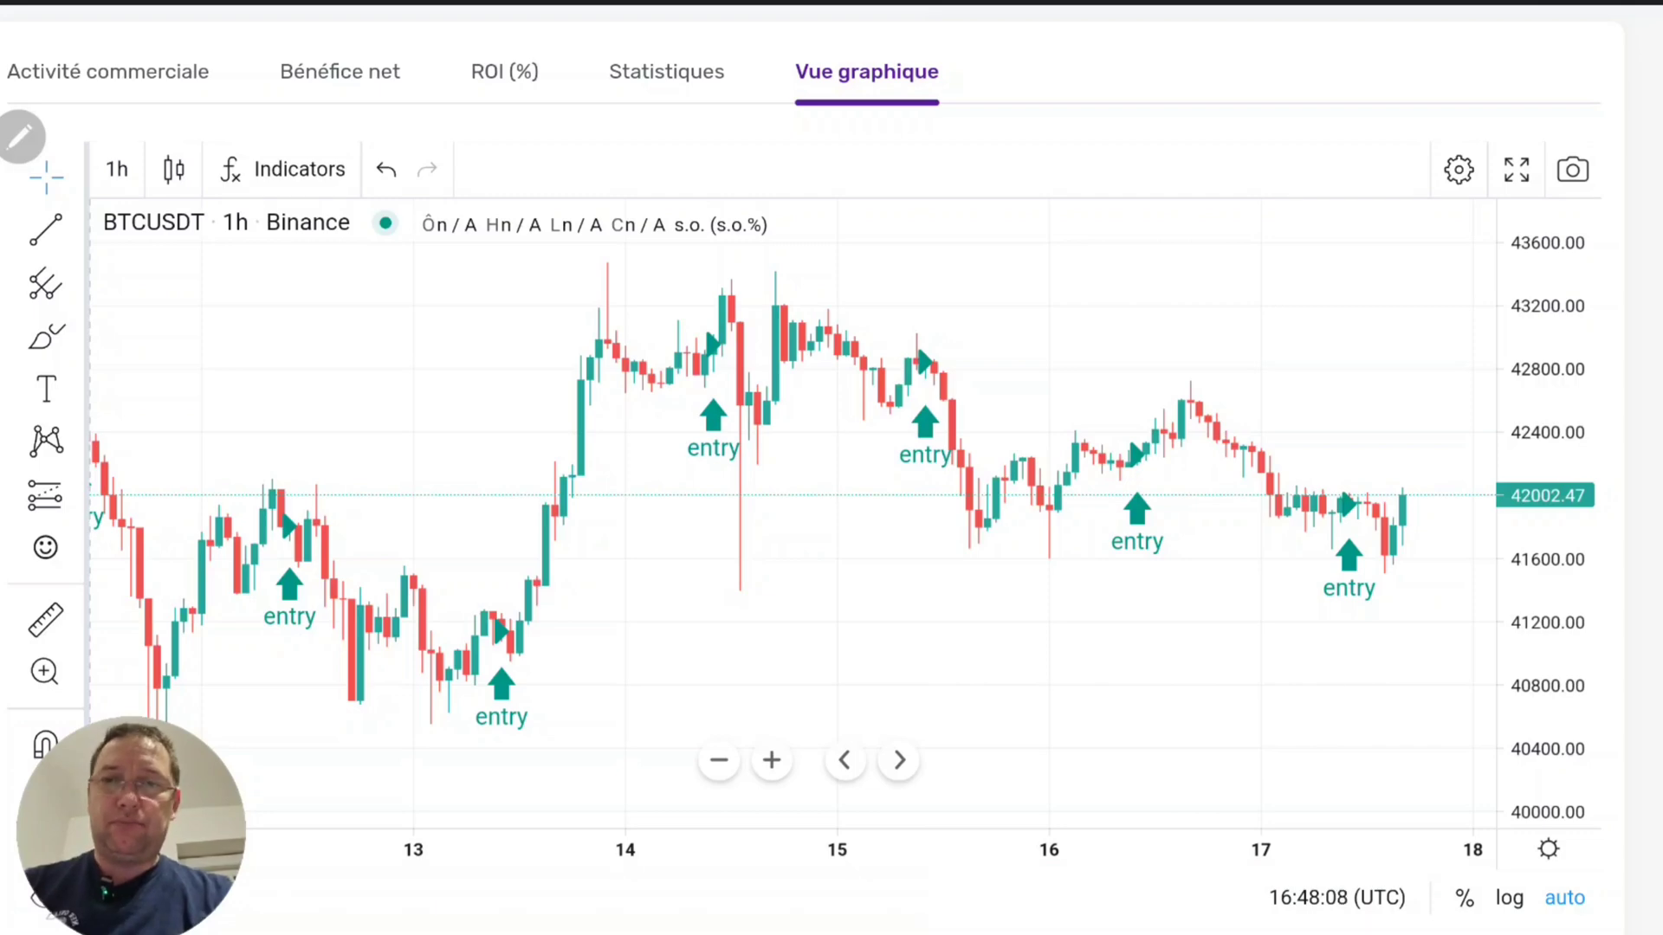
drag(370, 562, 739, 523)
scroll(792, 547, down, 3)
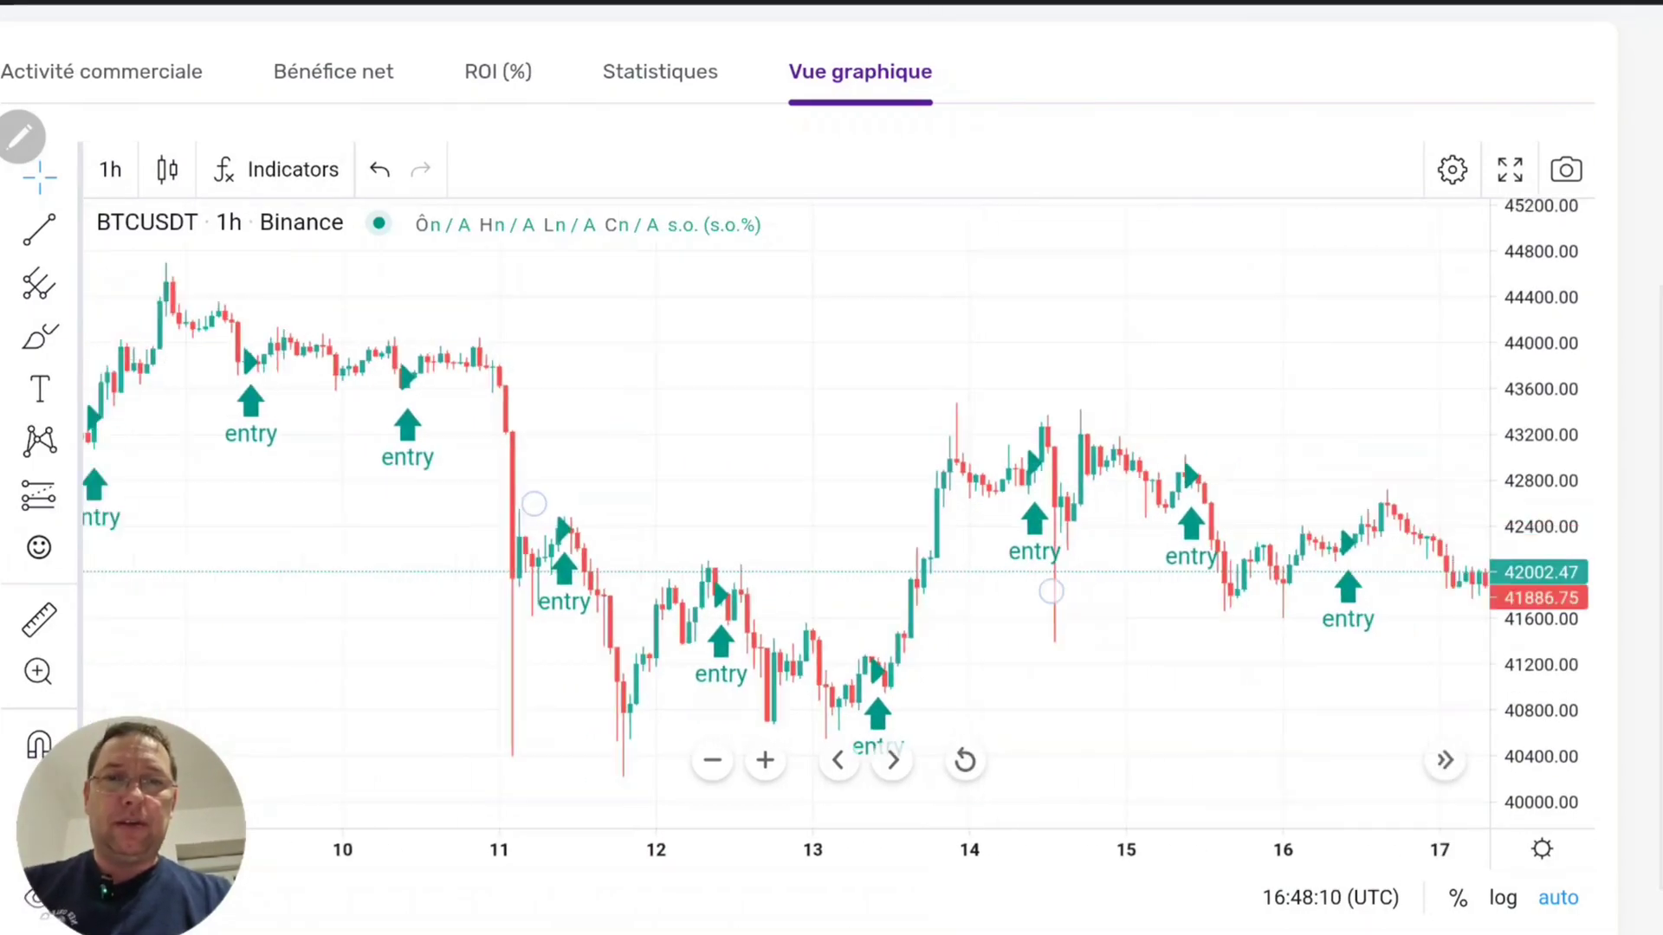
scroll(793, 547, down, 2)
drag(390, 553, 713, 520)
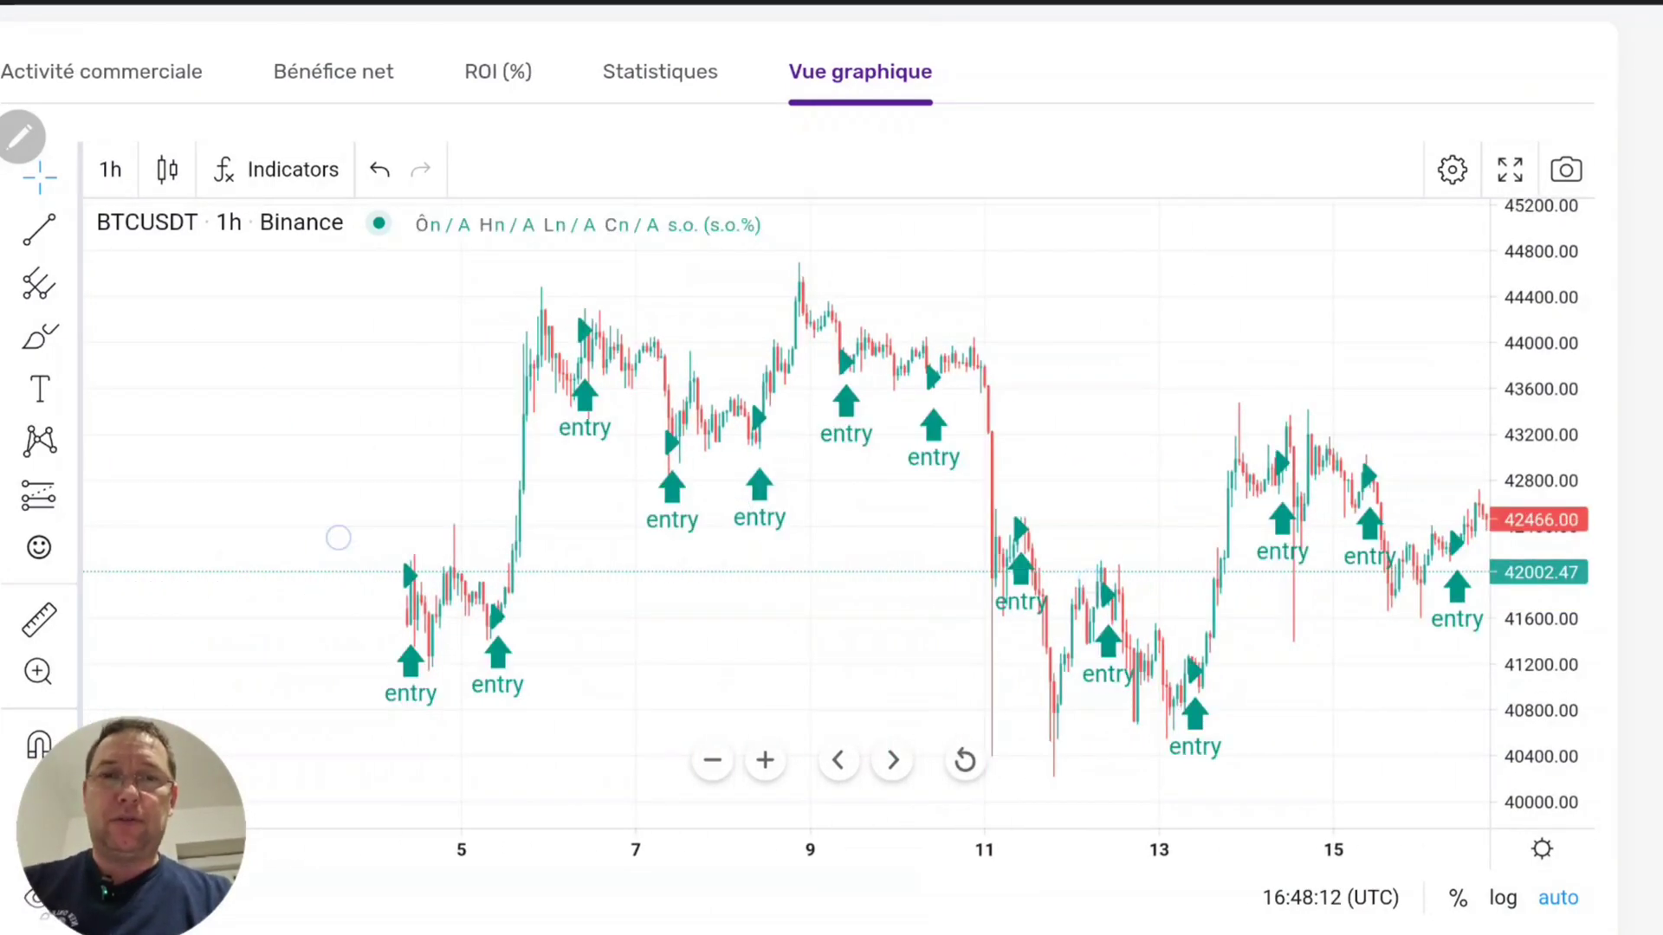
drag(1196, 567, 832, 580)
drag(463, 515, 771, 495)
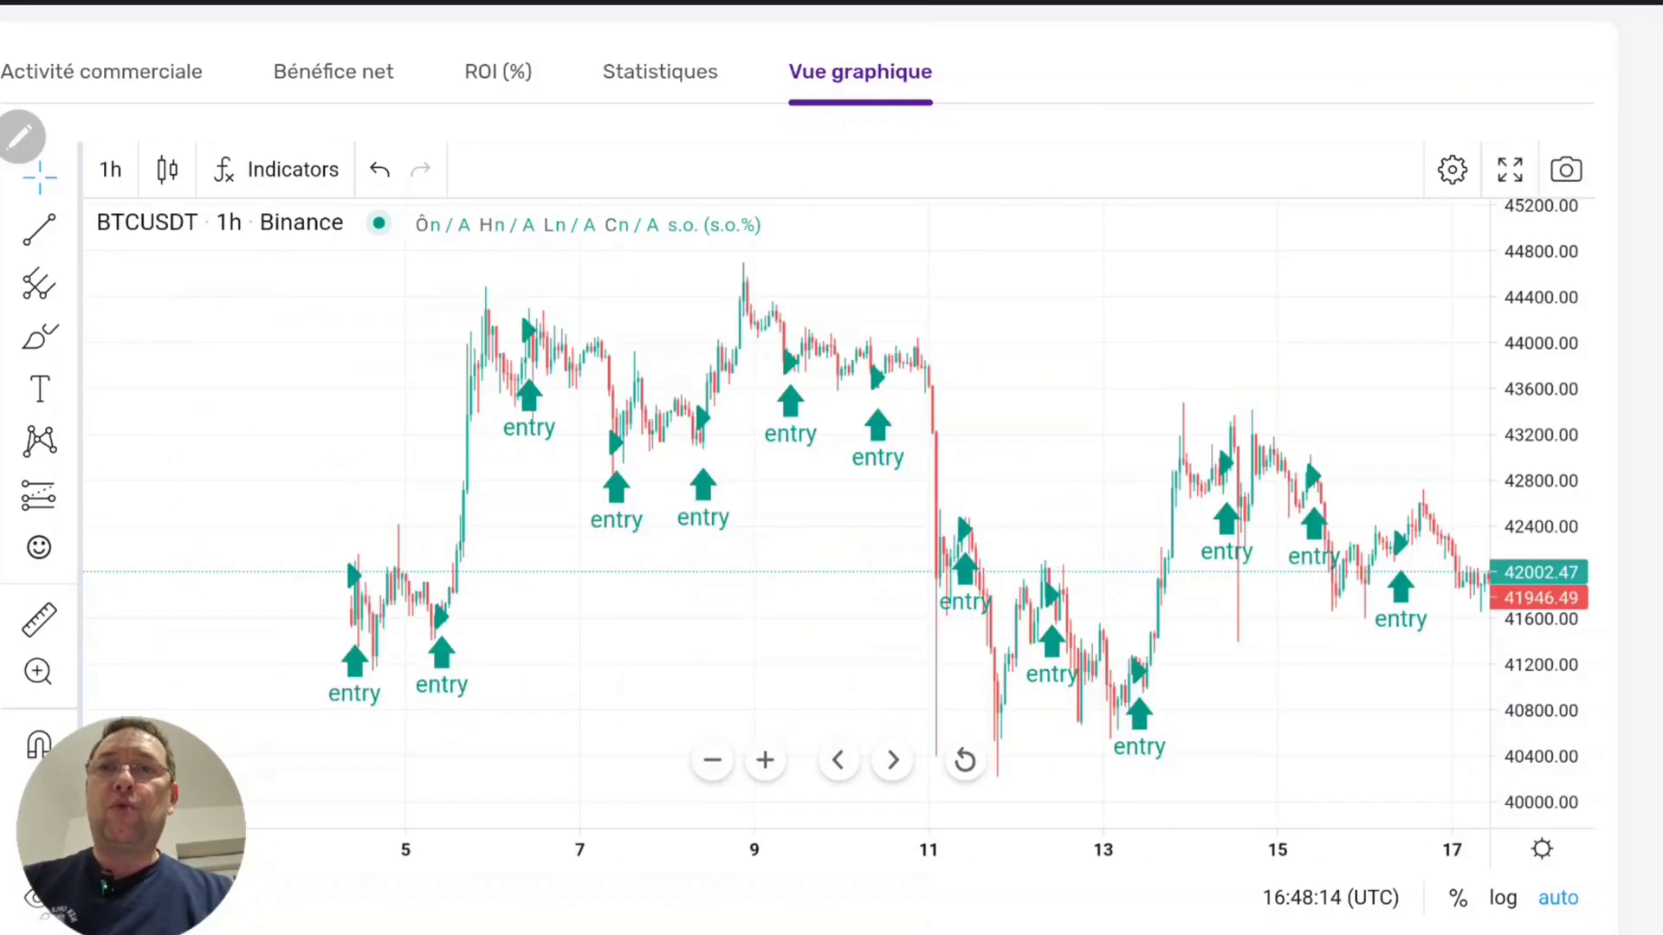
scroll(1447, 763, up, 6)
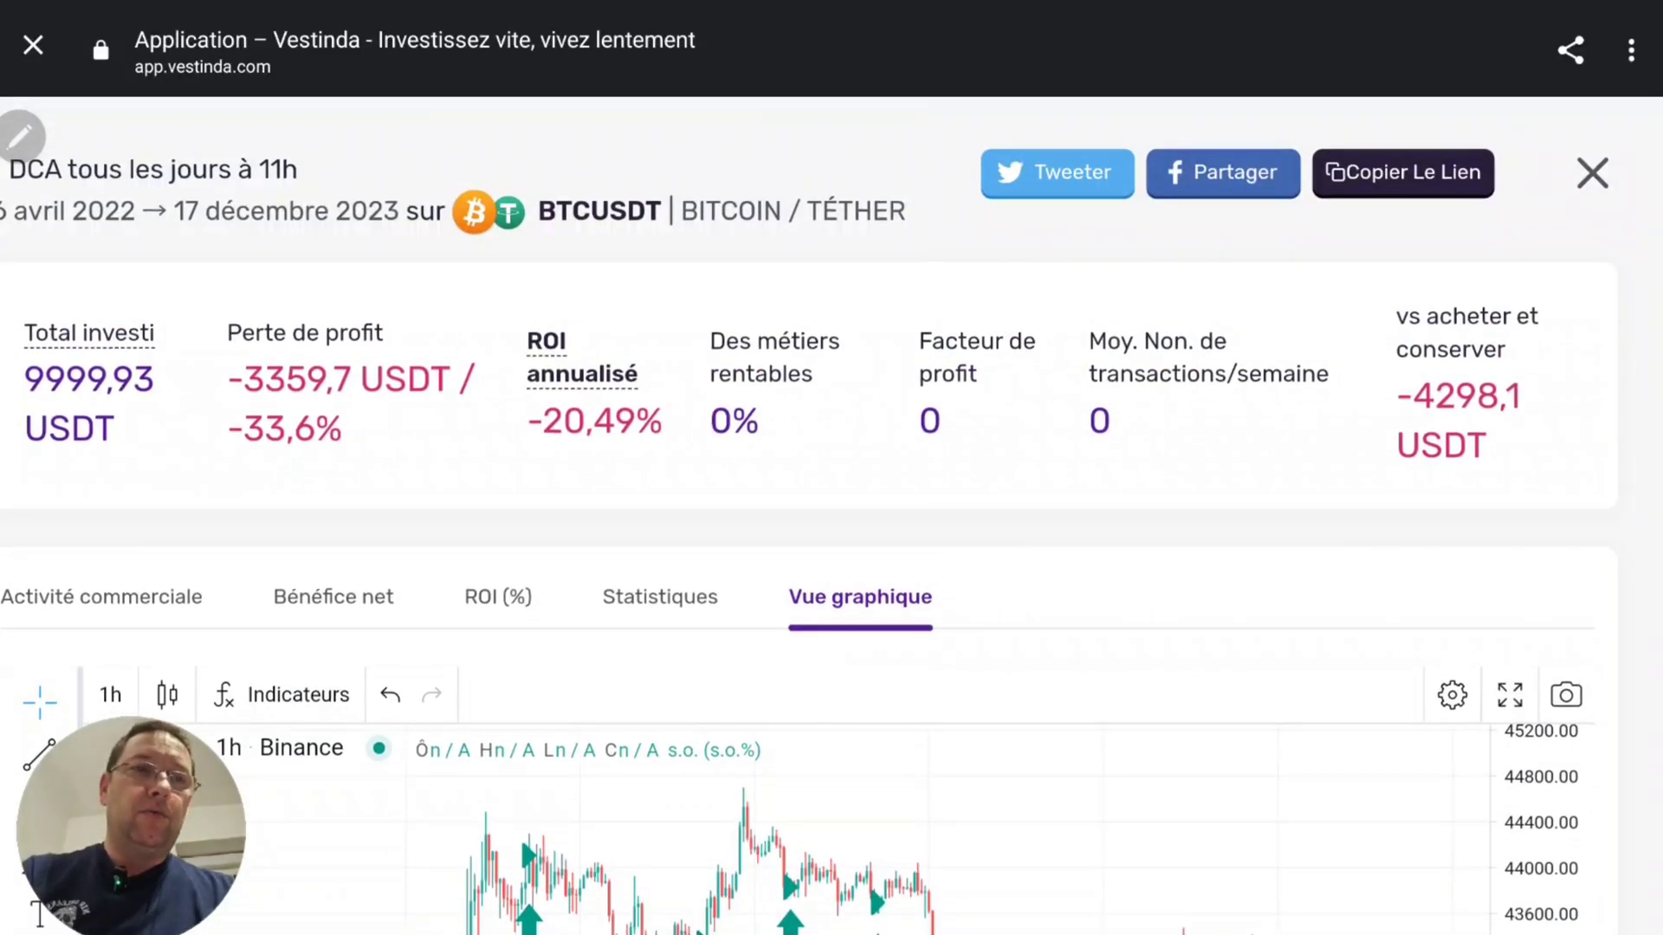
click(1592, 173)
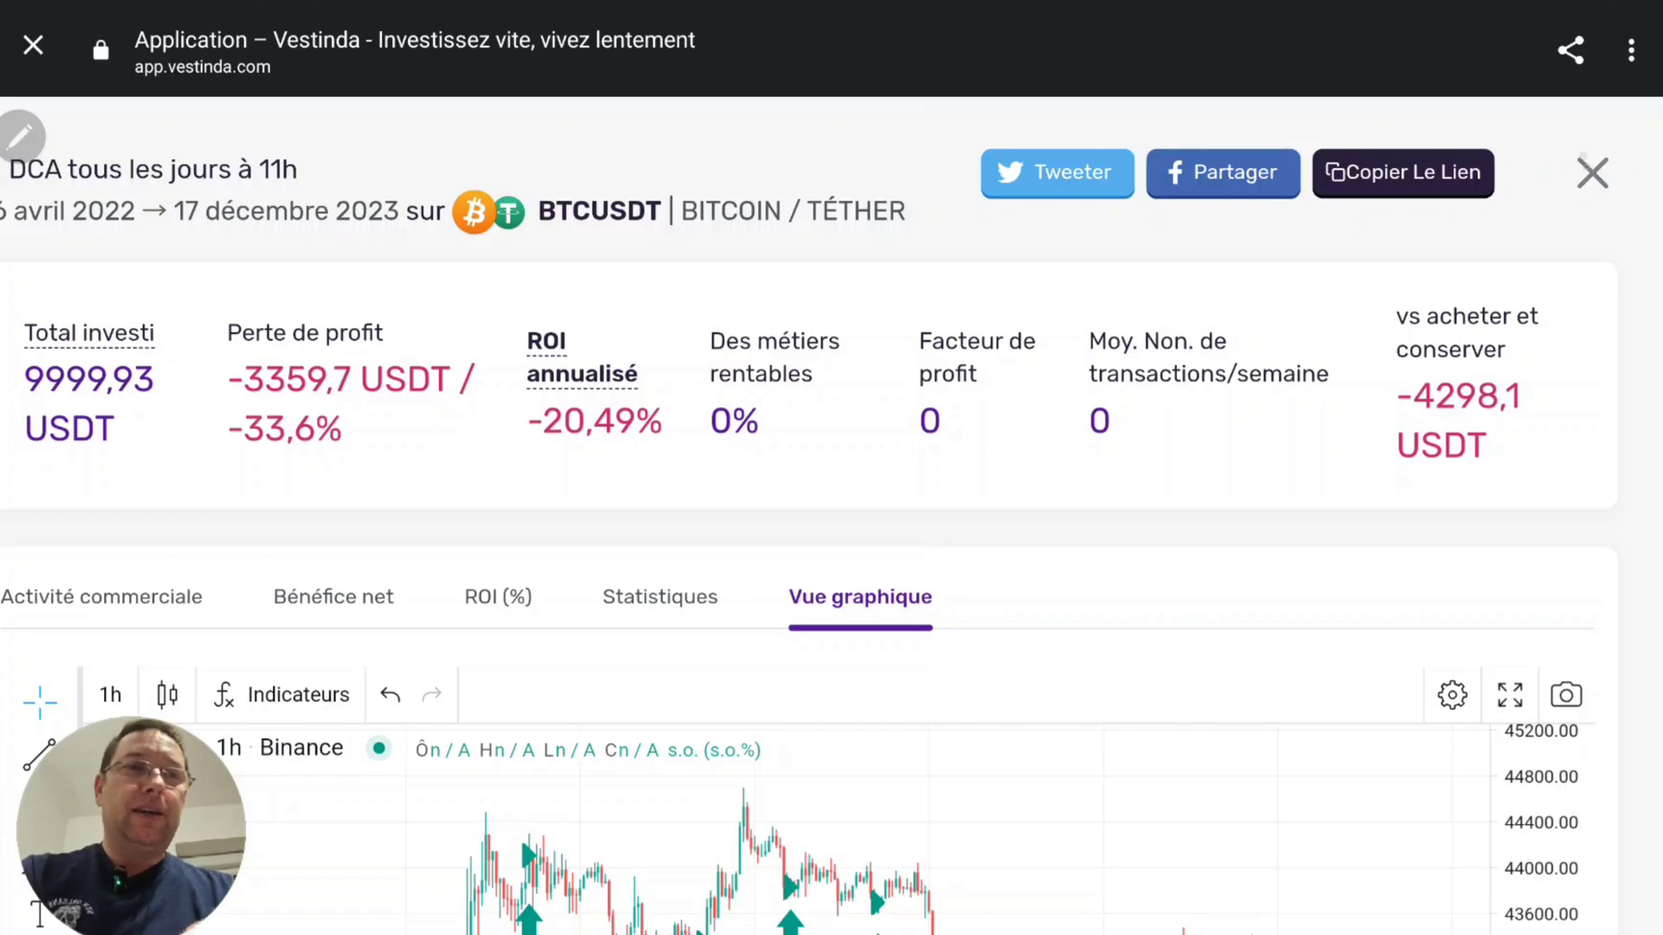
Set the position type back to Long and the number of entry orders allowed per position to 30
scroll(832, 520, down, 6)
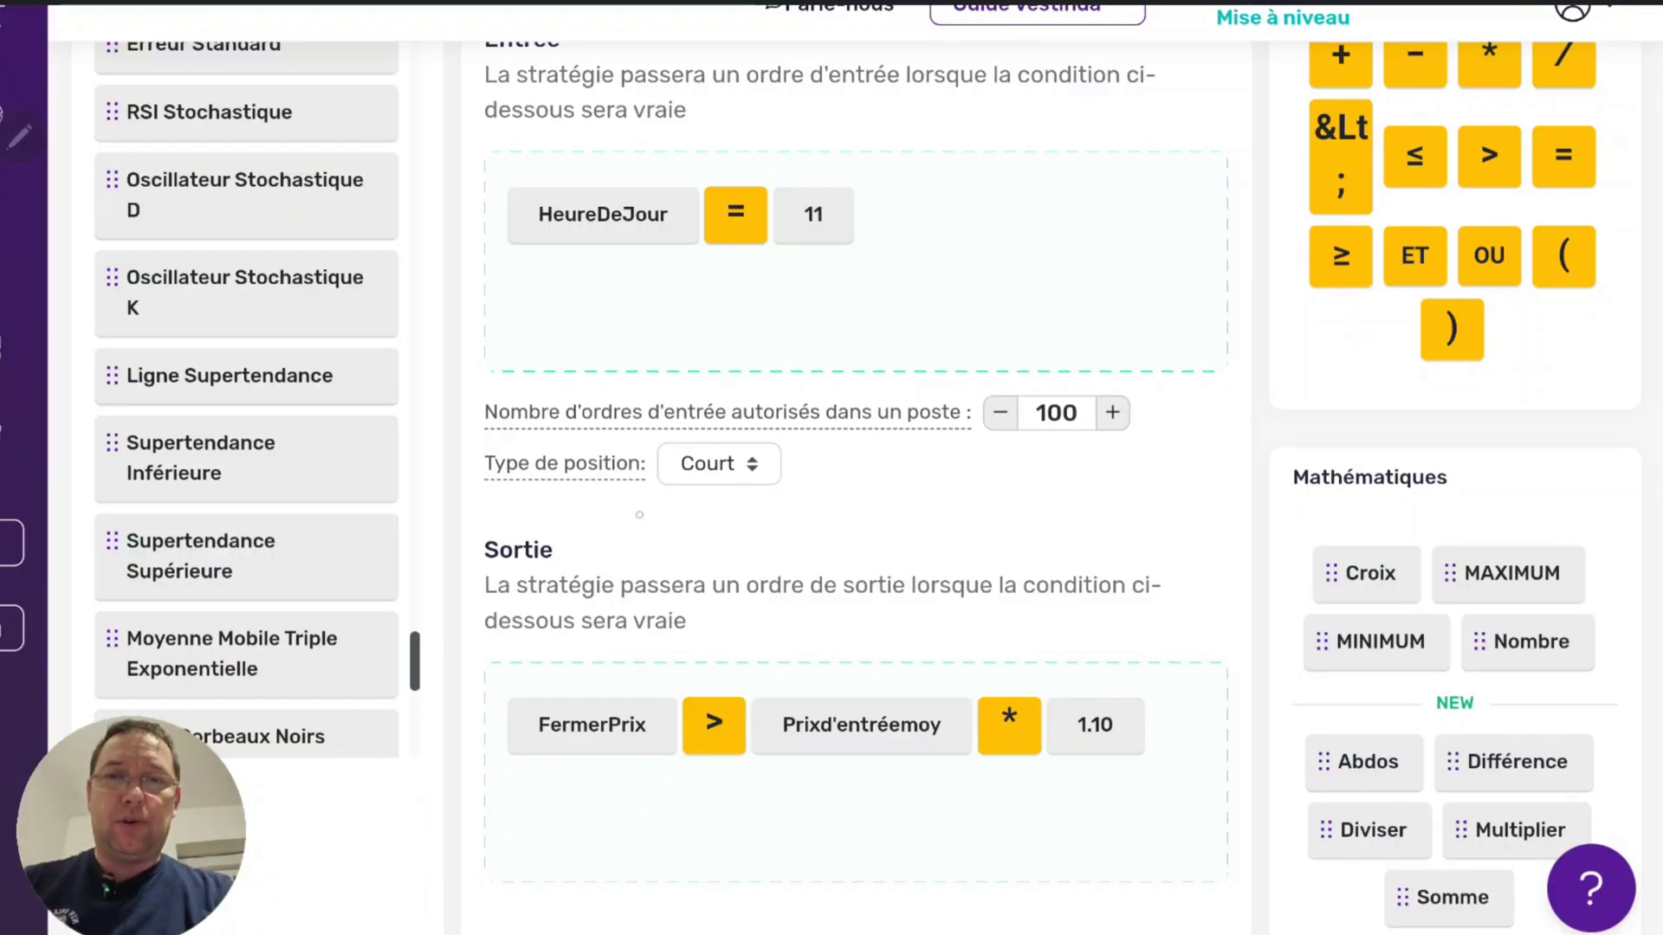
click(727, 463)
click(718, 523)
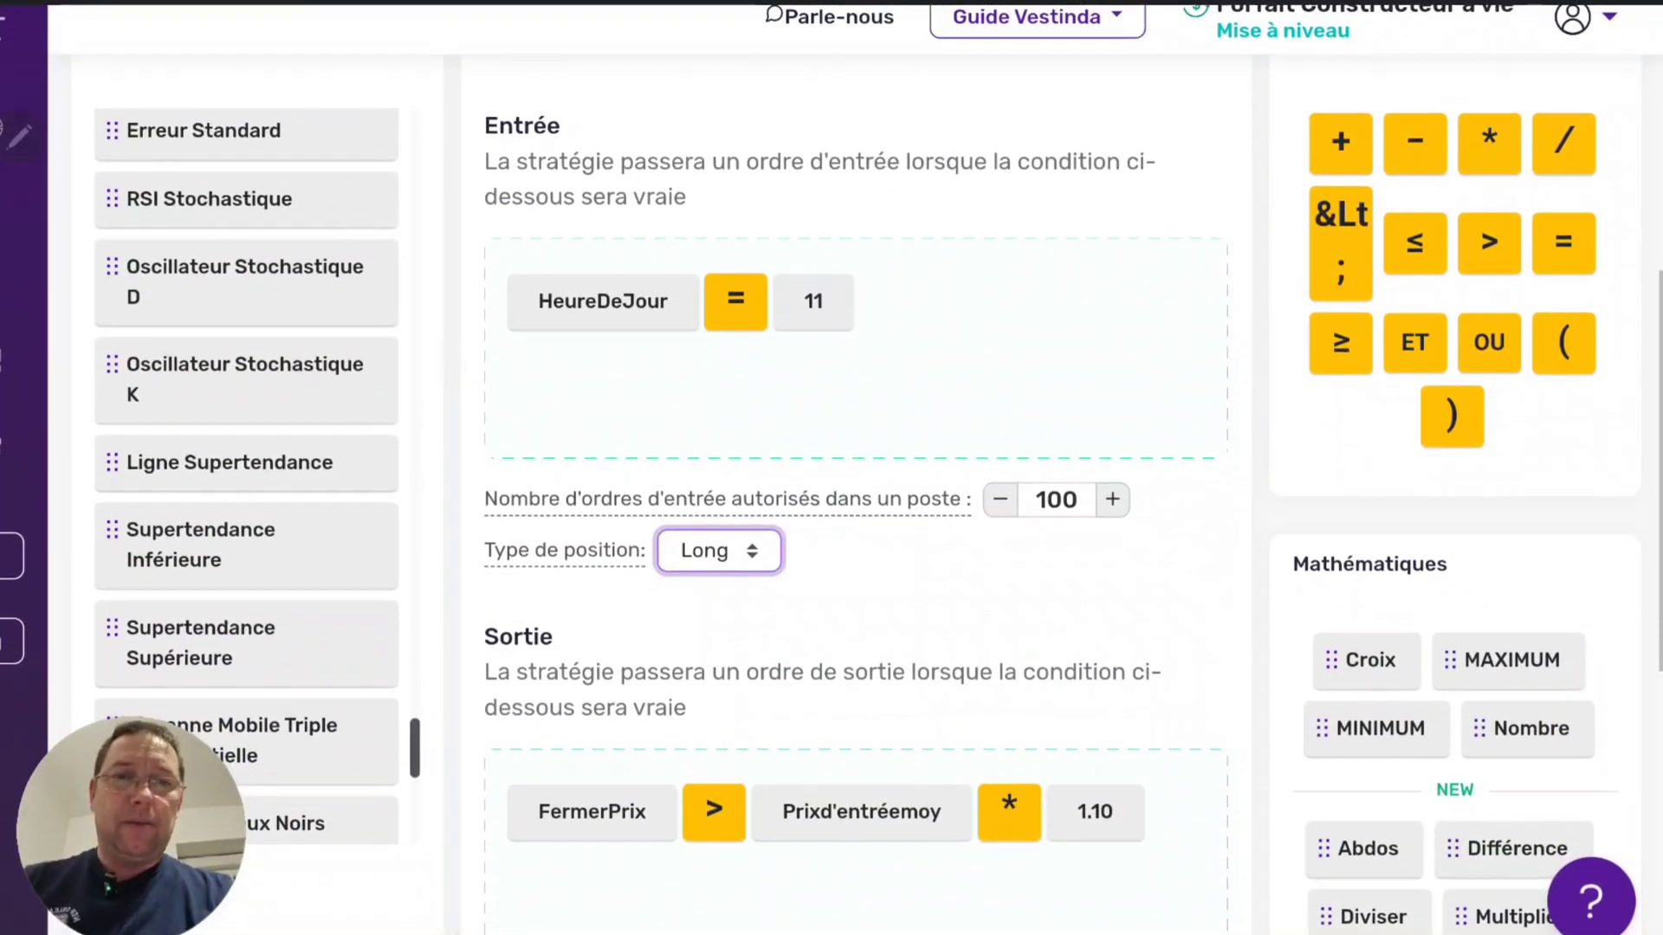
click(1082, 502)
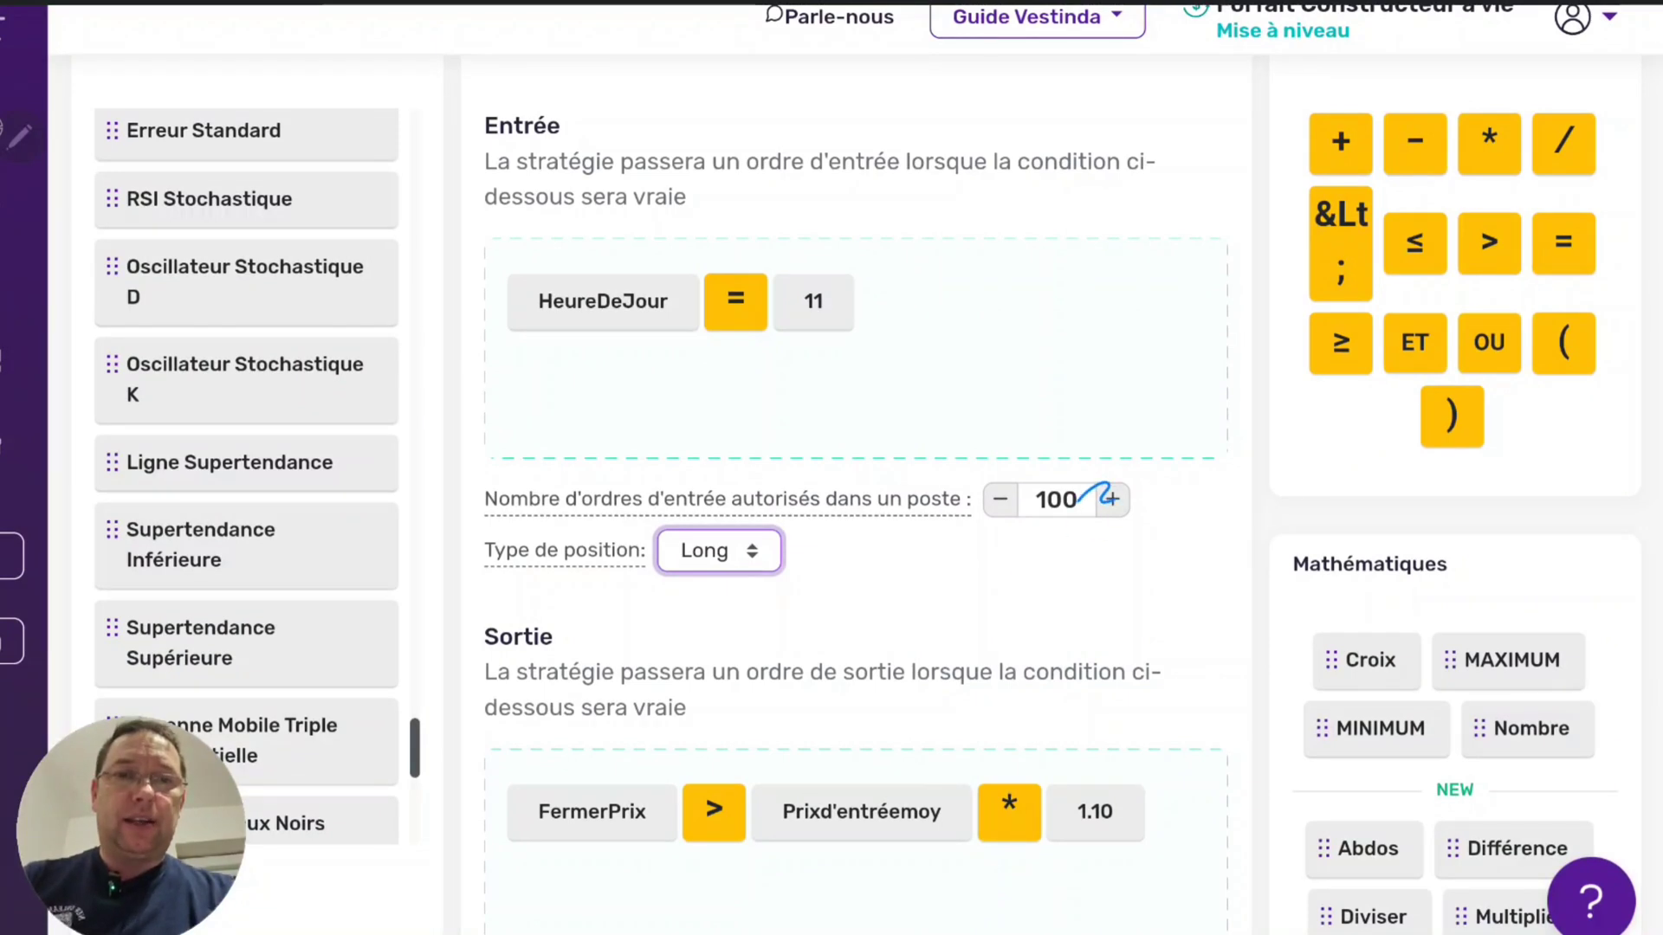
key(BackSpace)
key(BackSpace)
key(BackSpace)
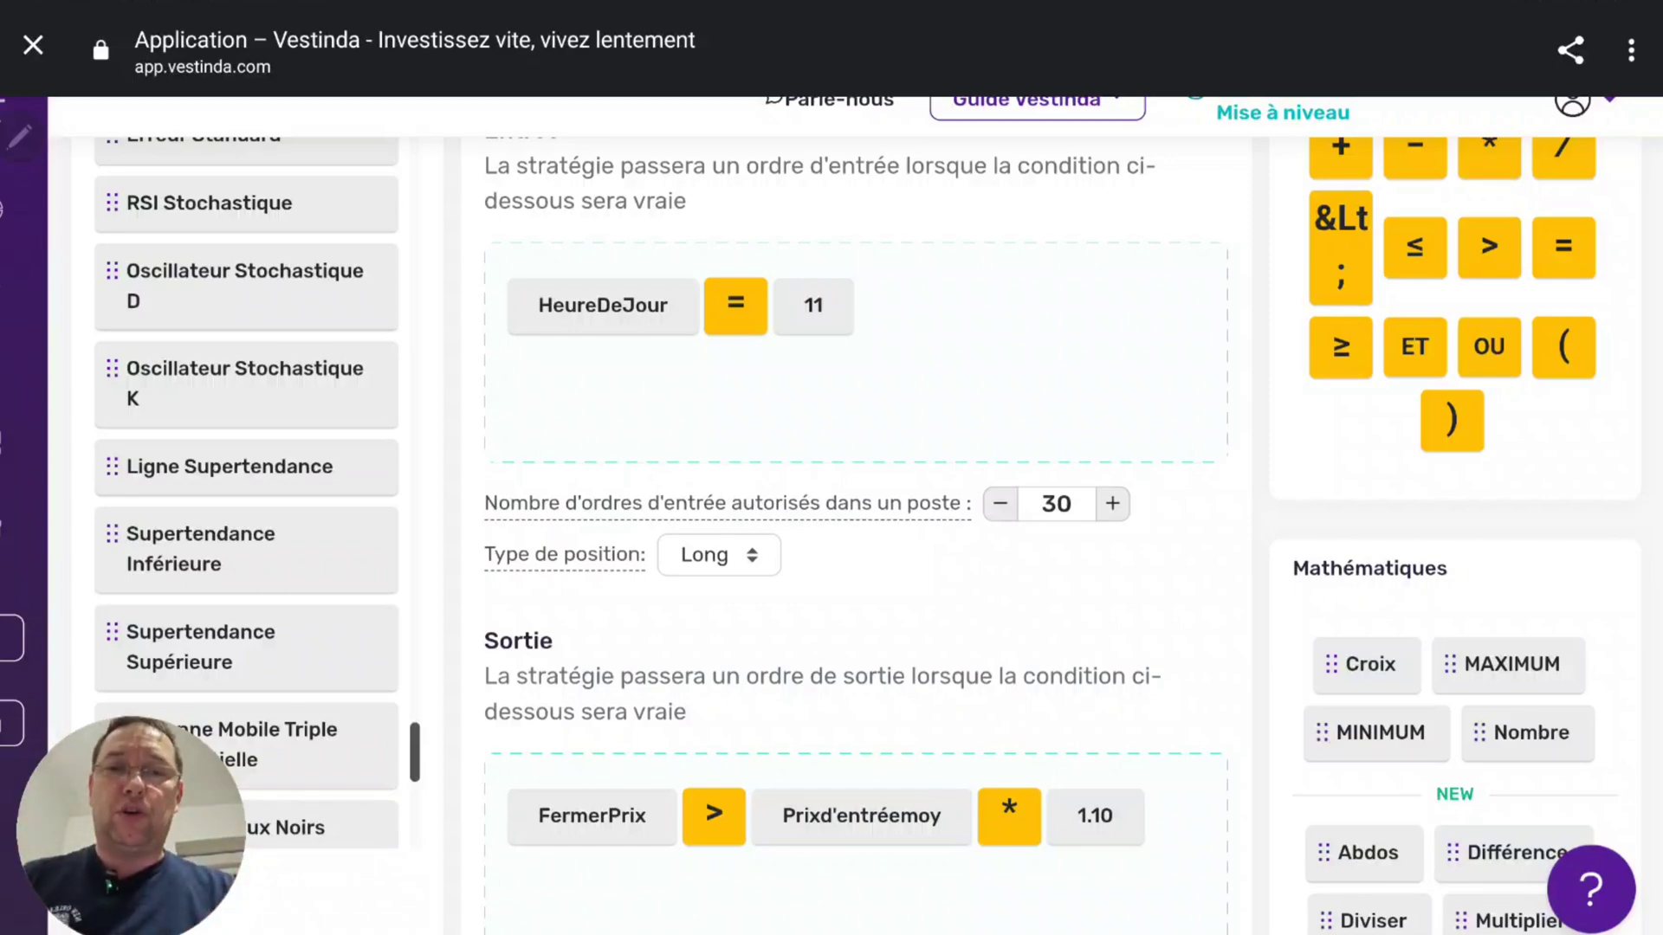
Backtest the 30-order long strategy on BTCUSDT from Binance and open its full results
scroll(831, 519, down, 4)
scroll(831, 519, up, 12)
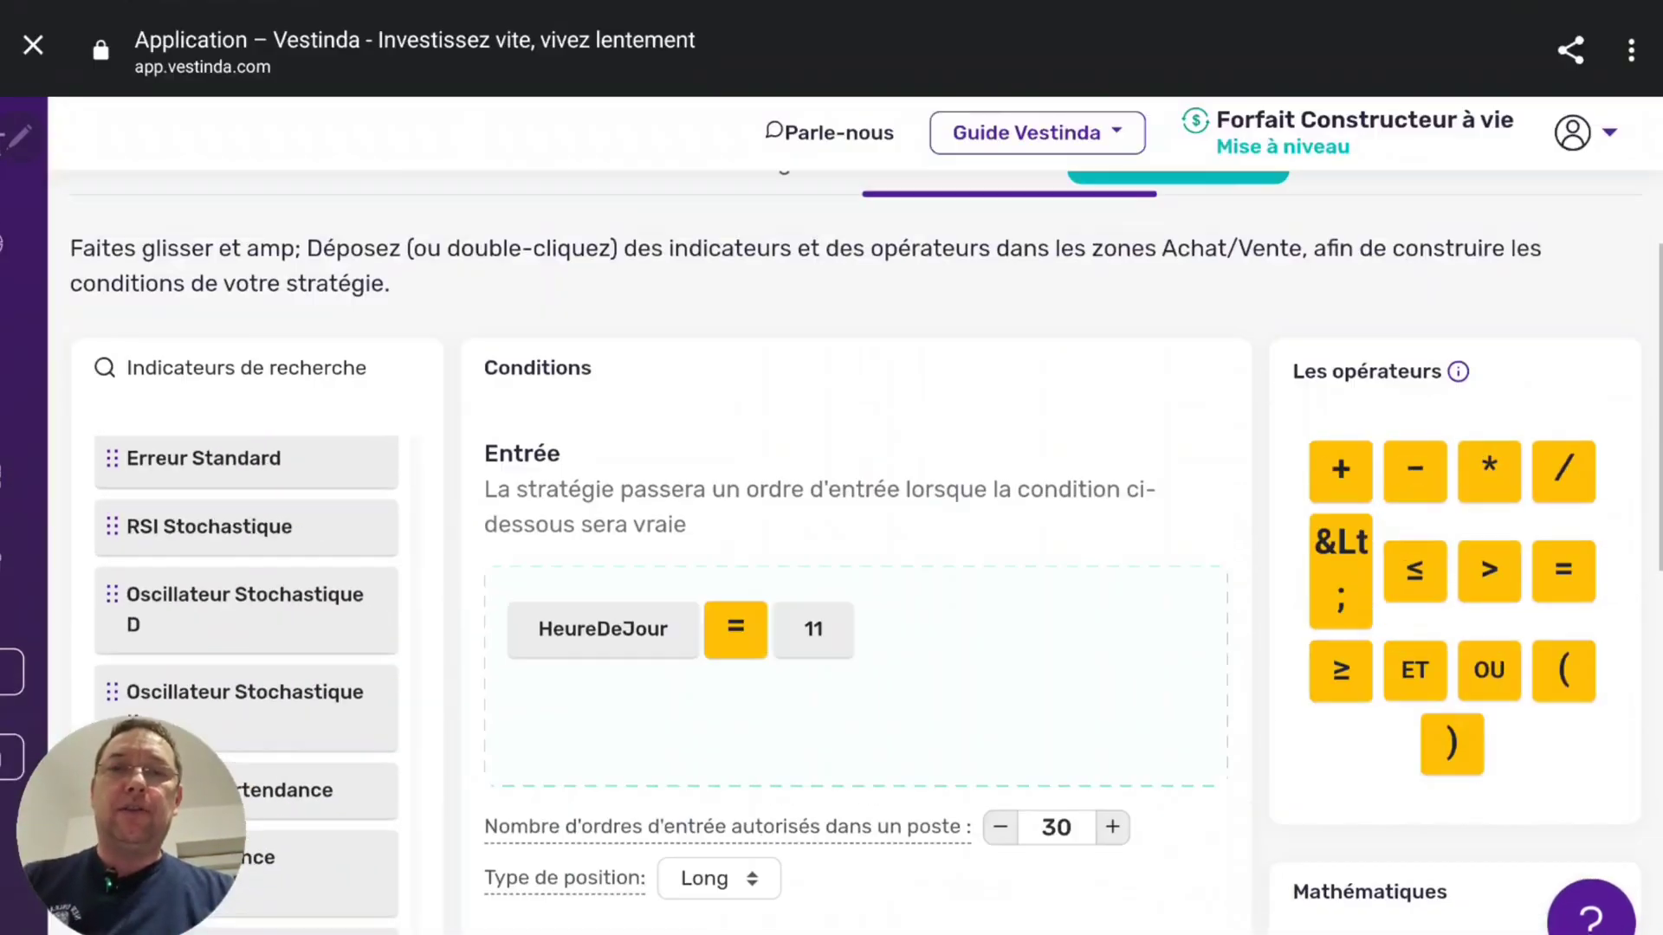
click(1152, 540)
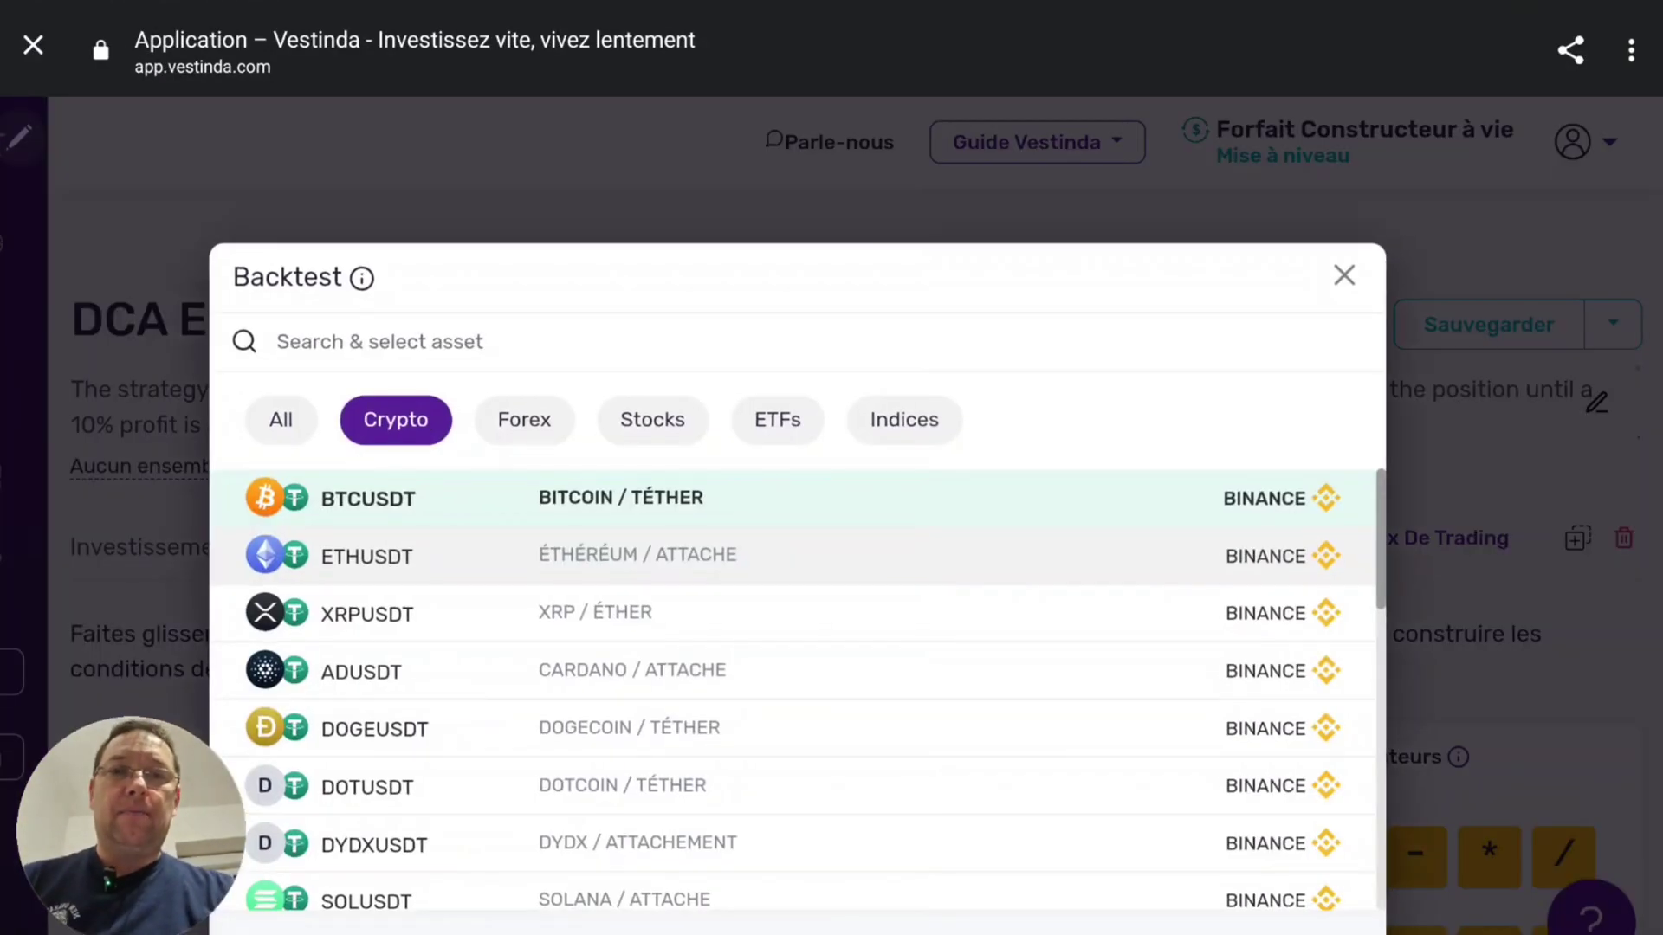
scroll(793, 693, down, 4)
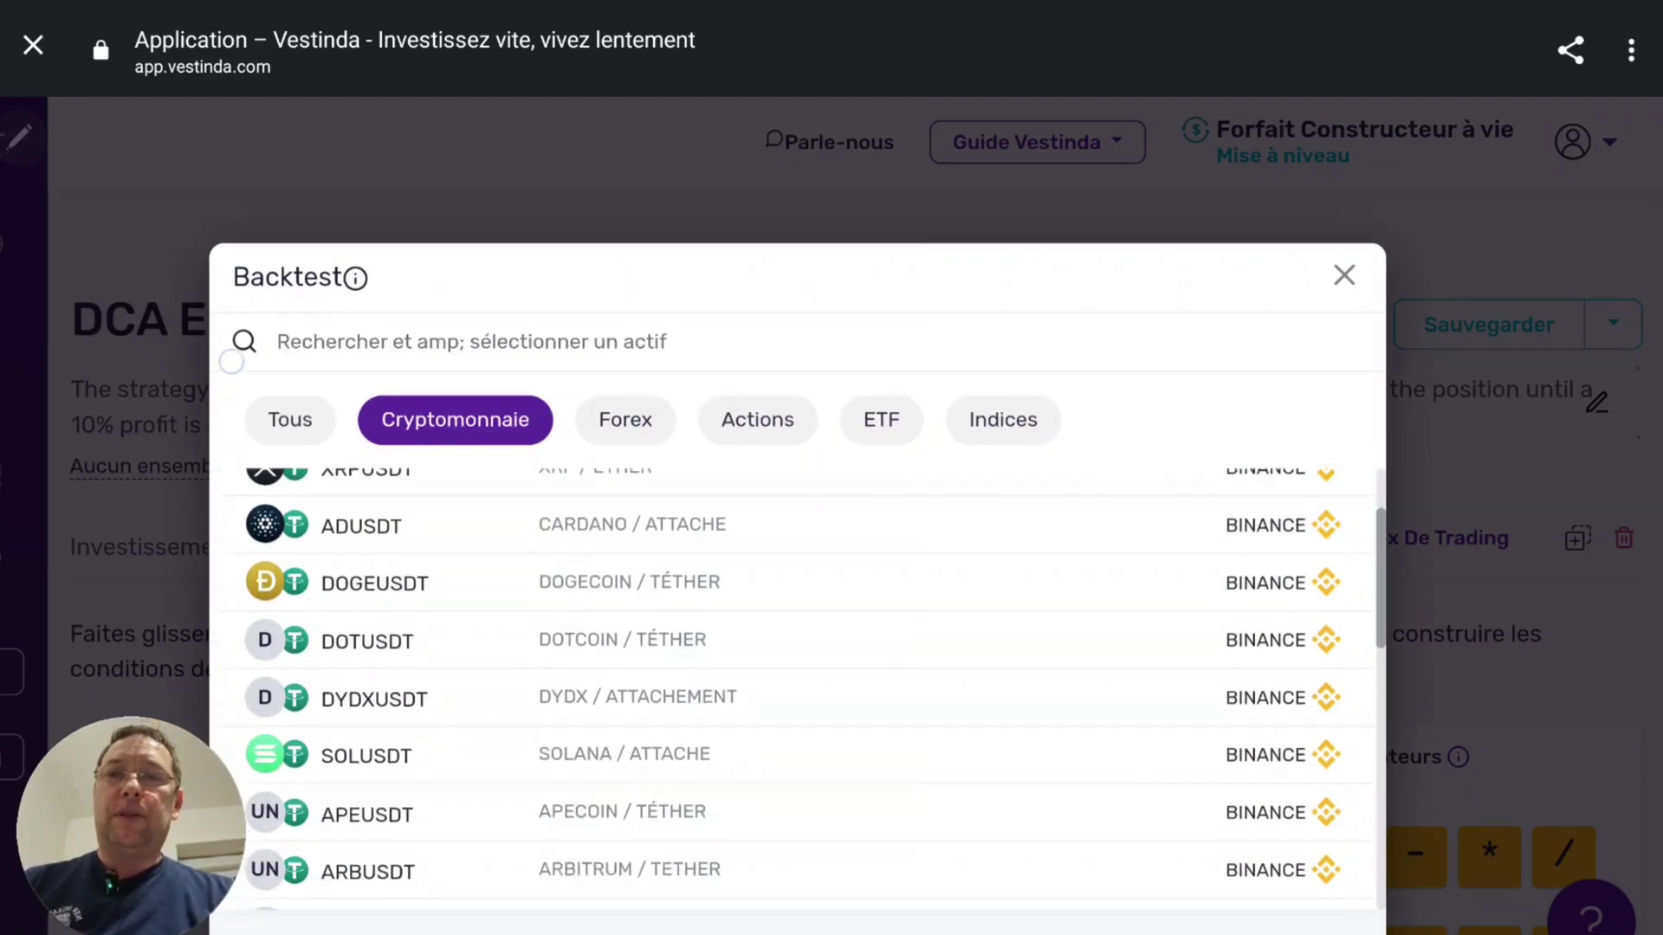
scroll(832, 520, down, 5)
click(1217, 702)
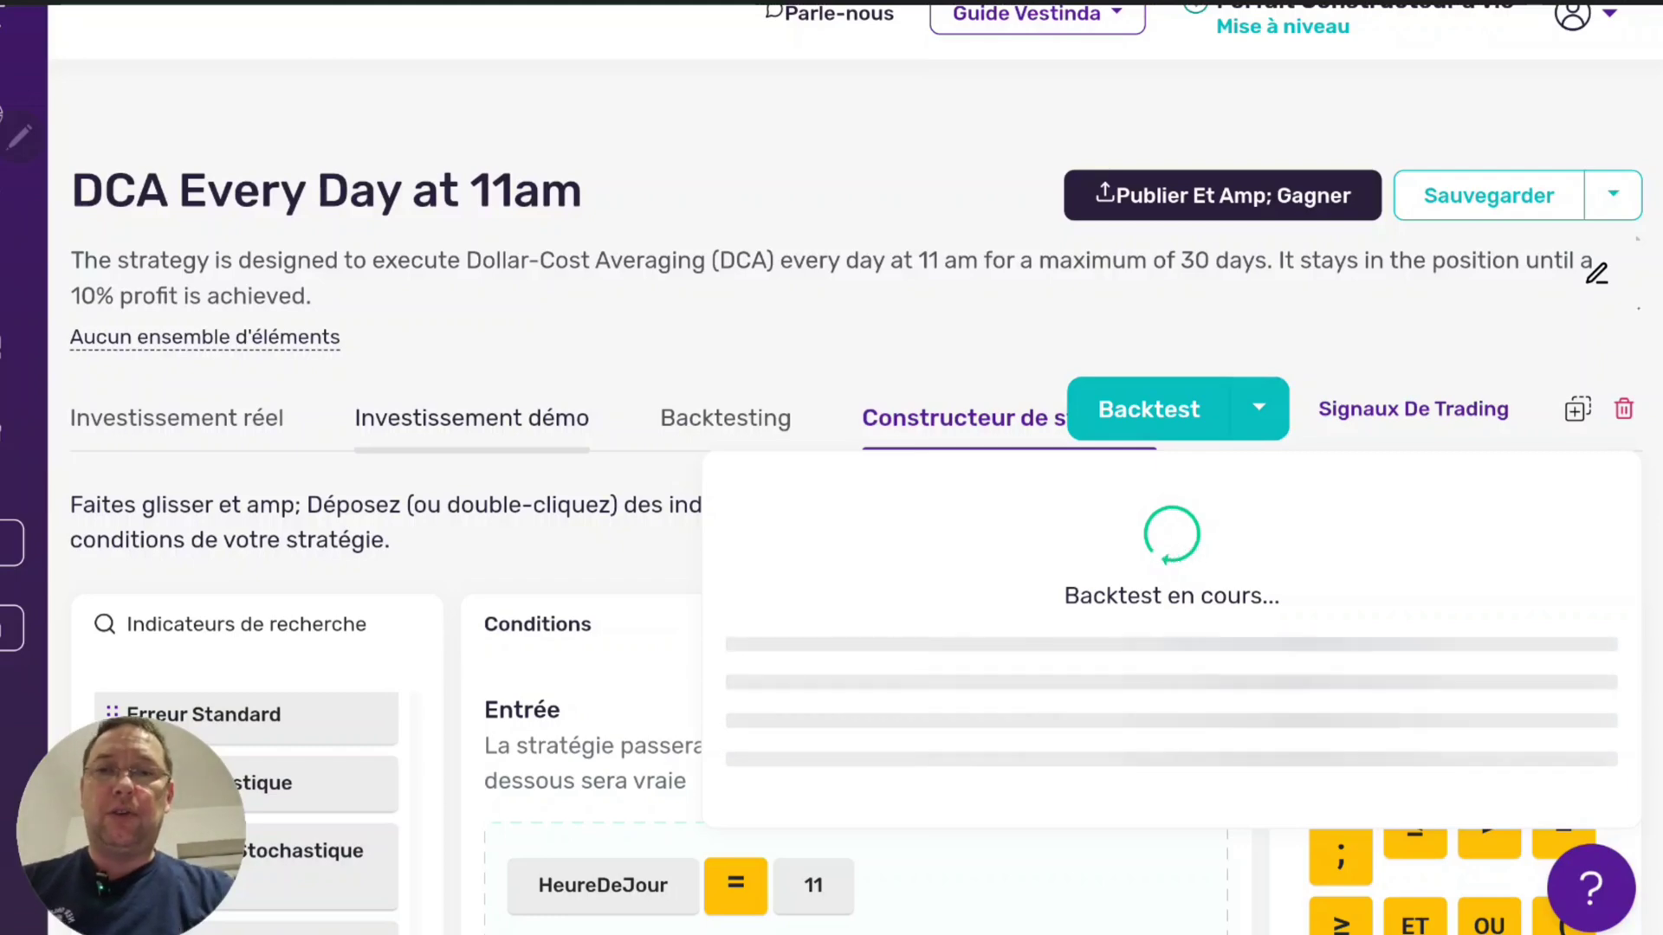
scroll(832, 520, down, 3)
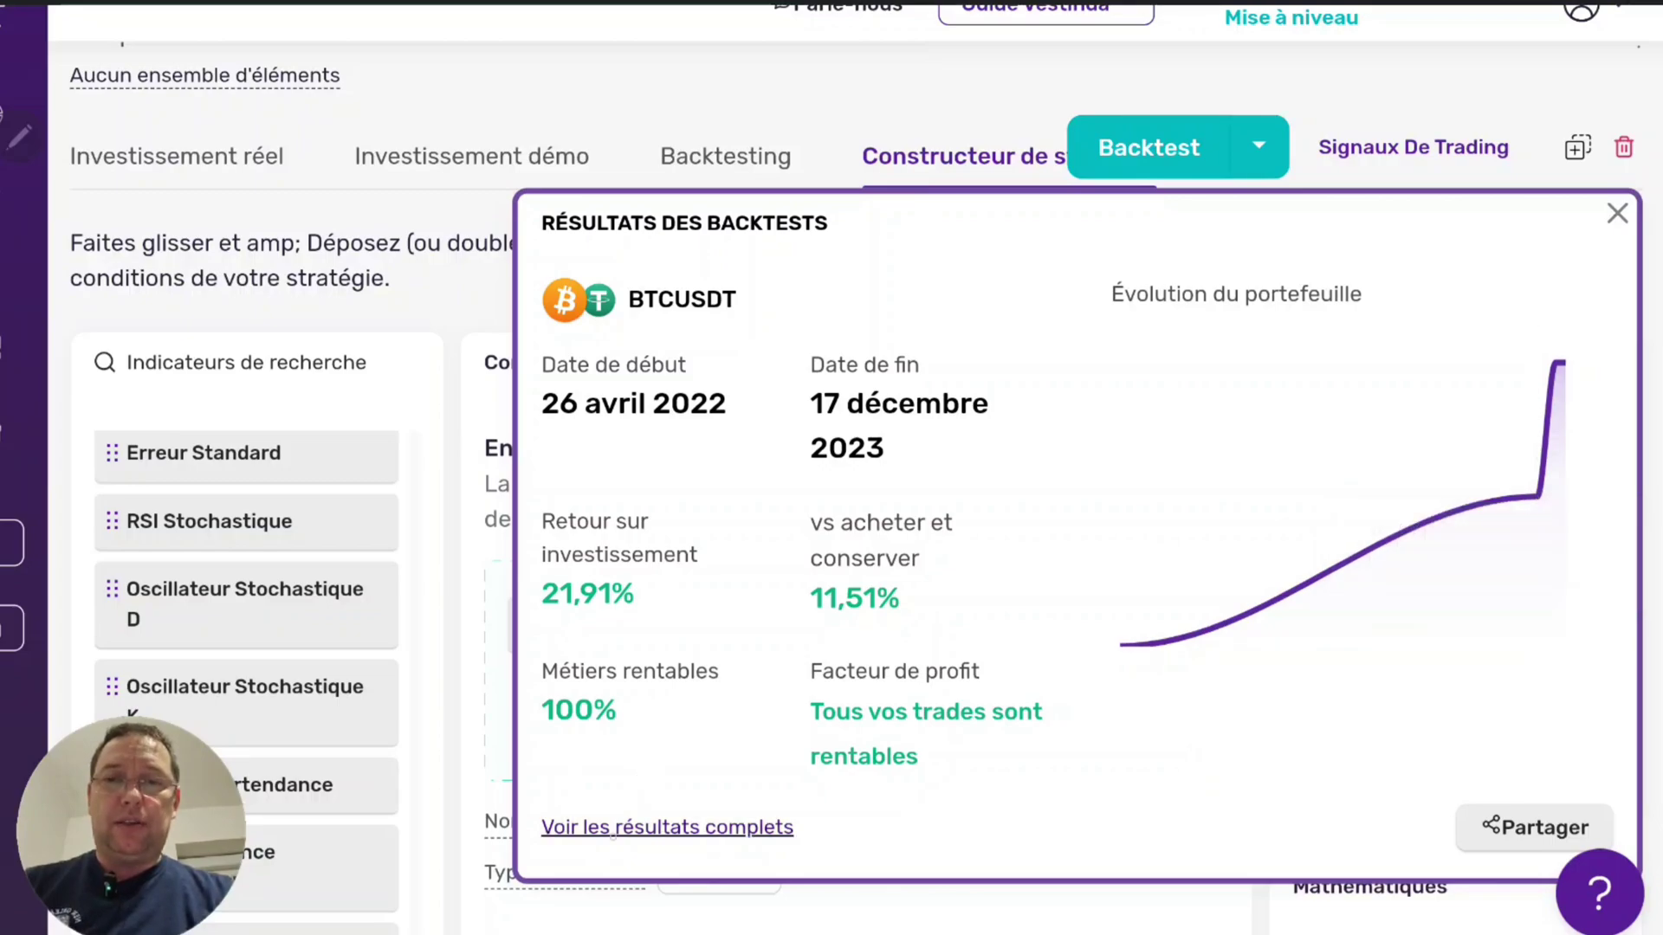
click(666, 827)
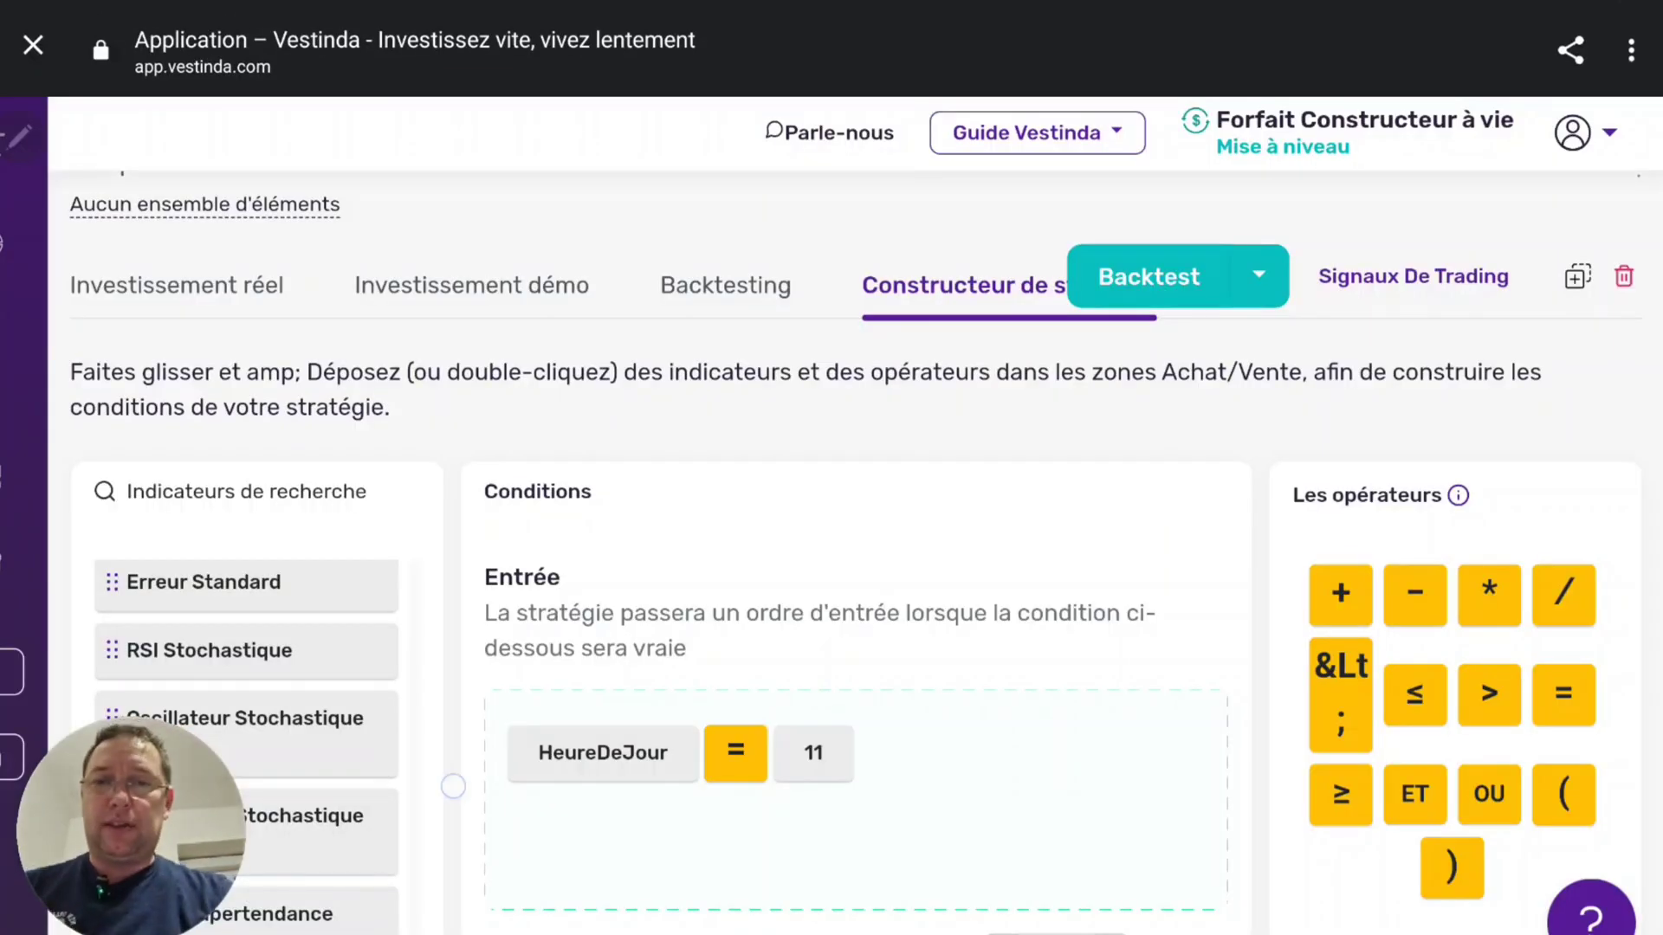
Remove the 1.10 number from the exit (Sortie) condition
scroll(856, 555, down, 5)
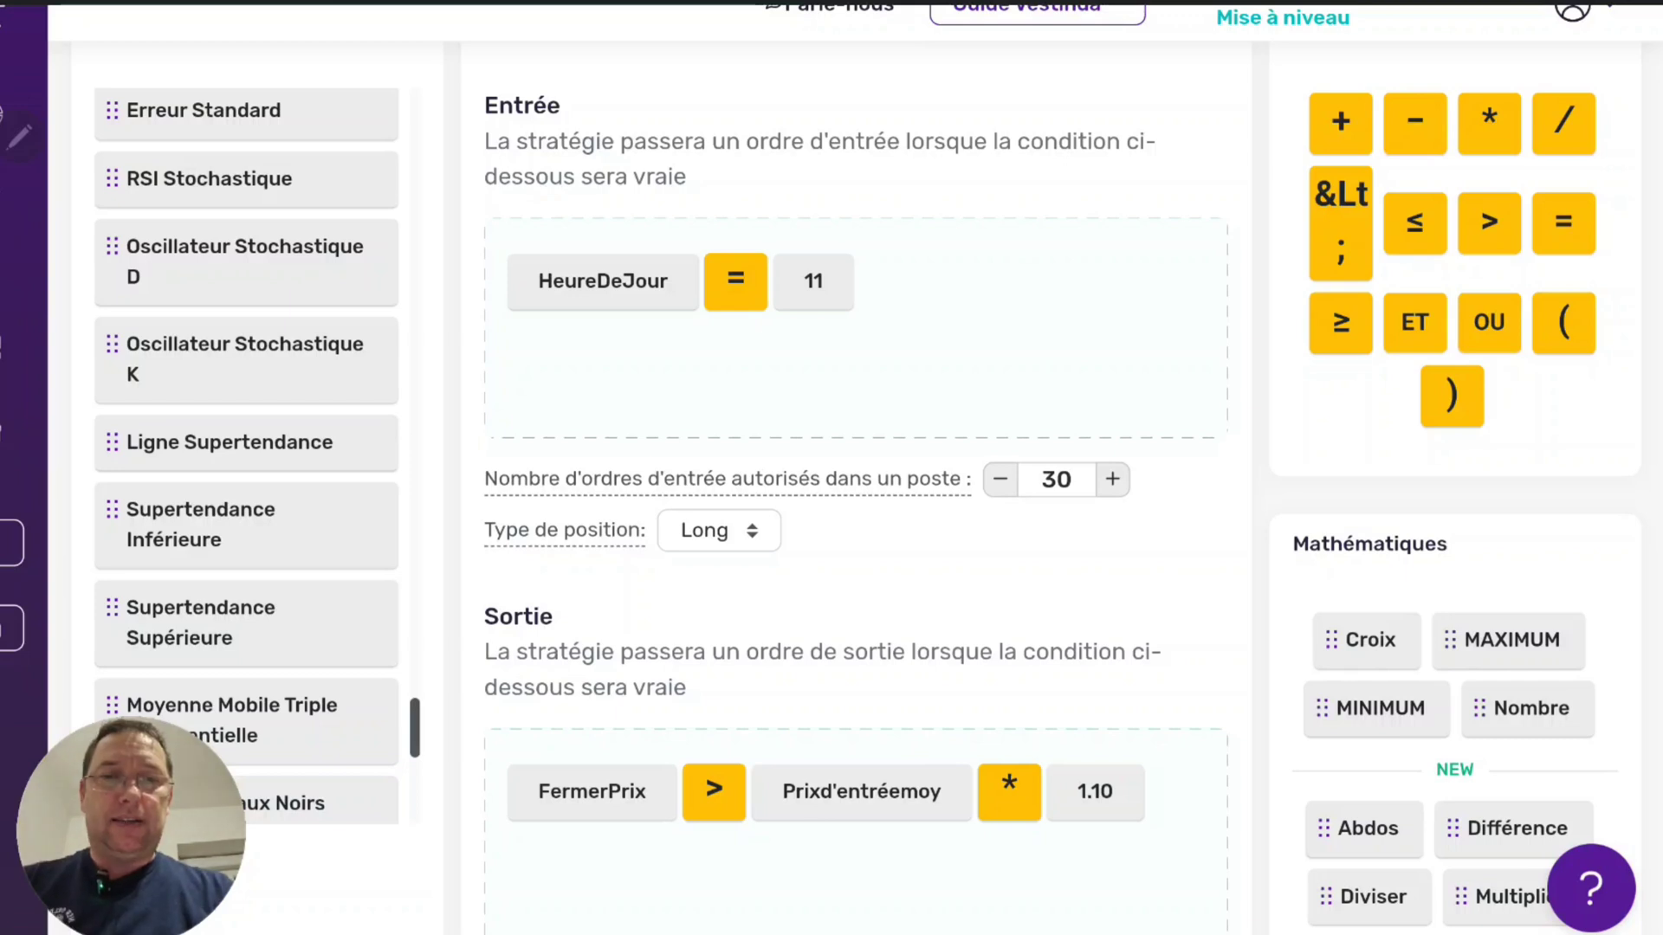
click(1144, 765)
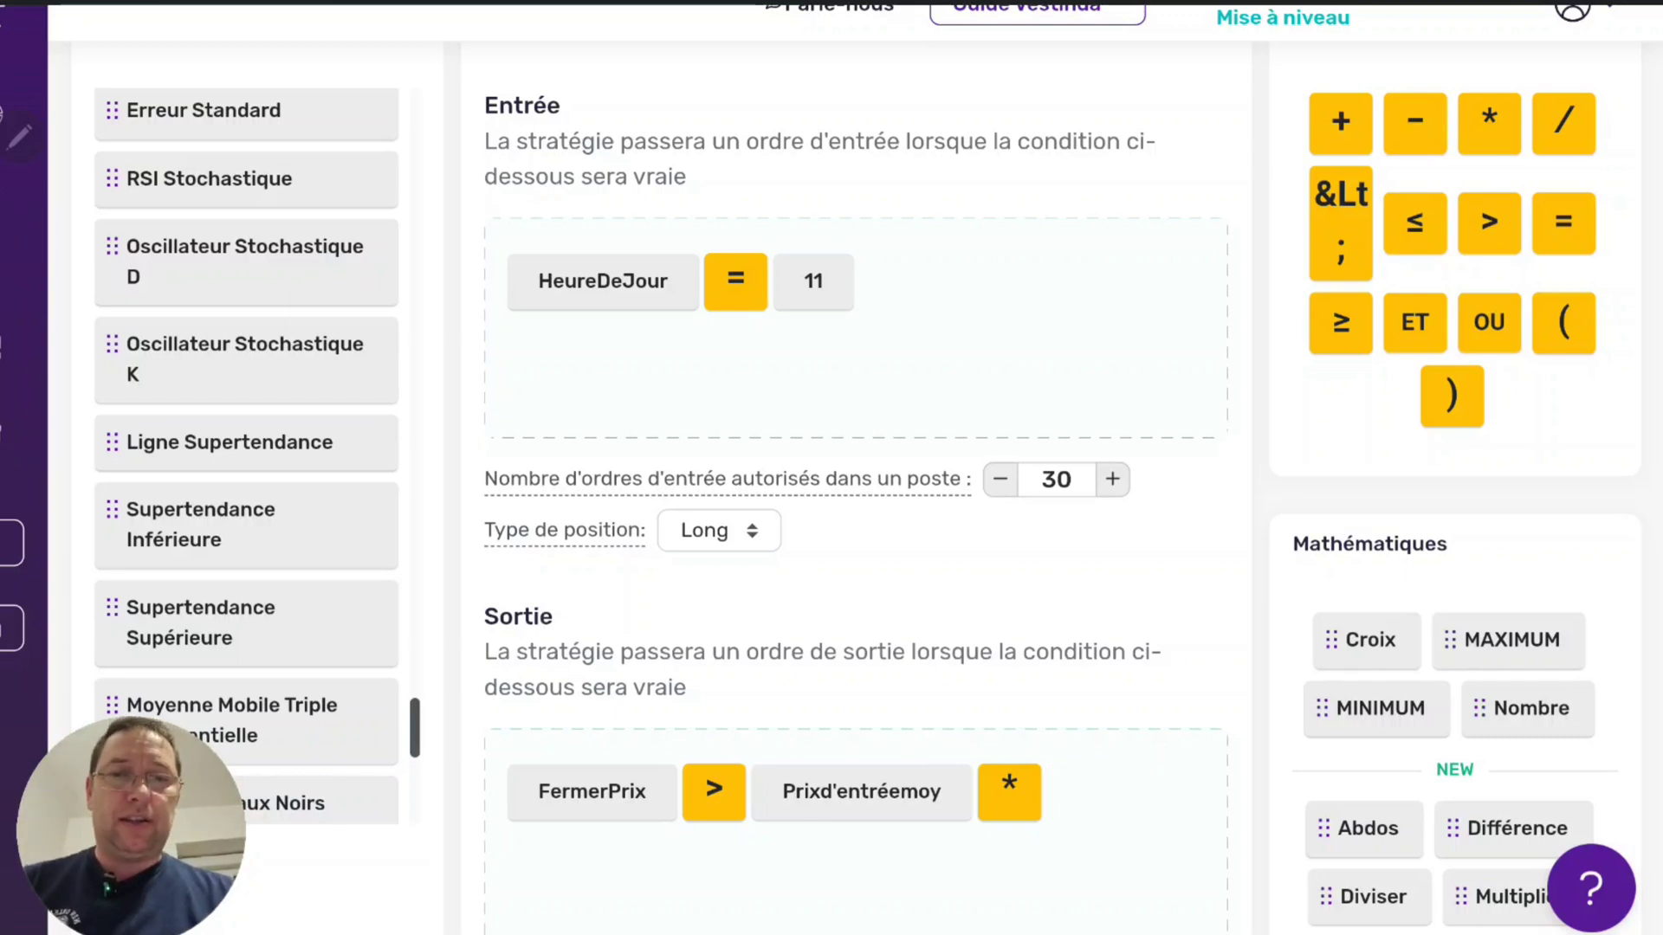
scroll(856, 485, down, 3)
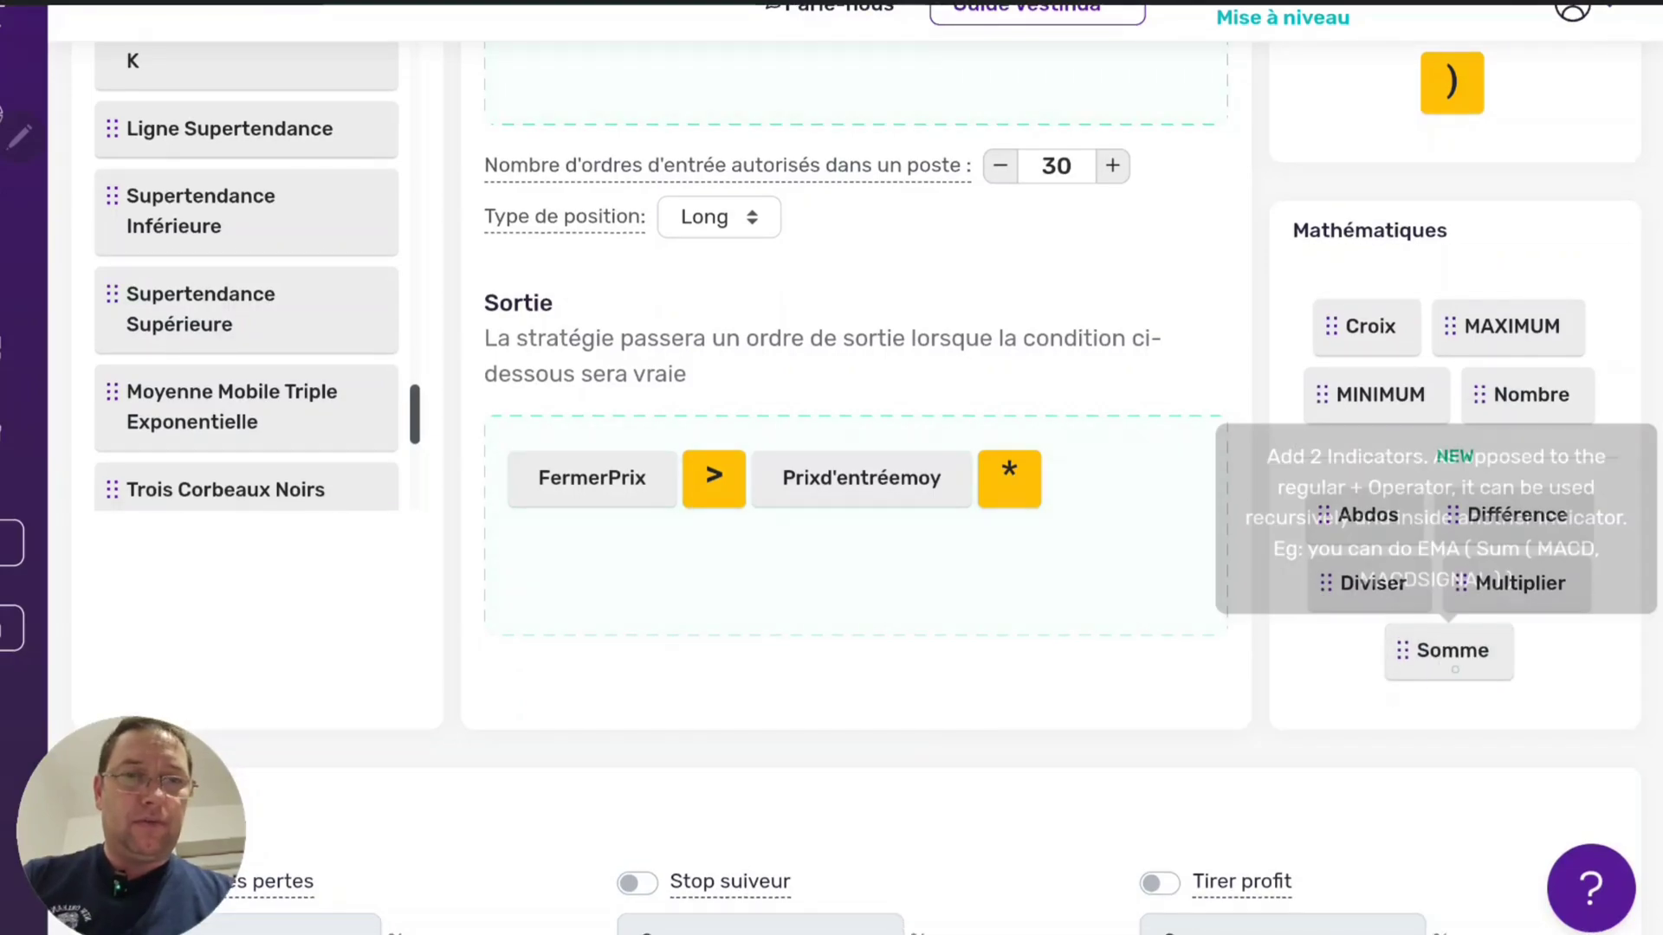
drag(1449, 656, 1117, 485)
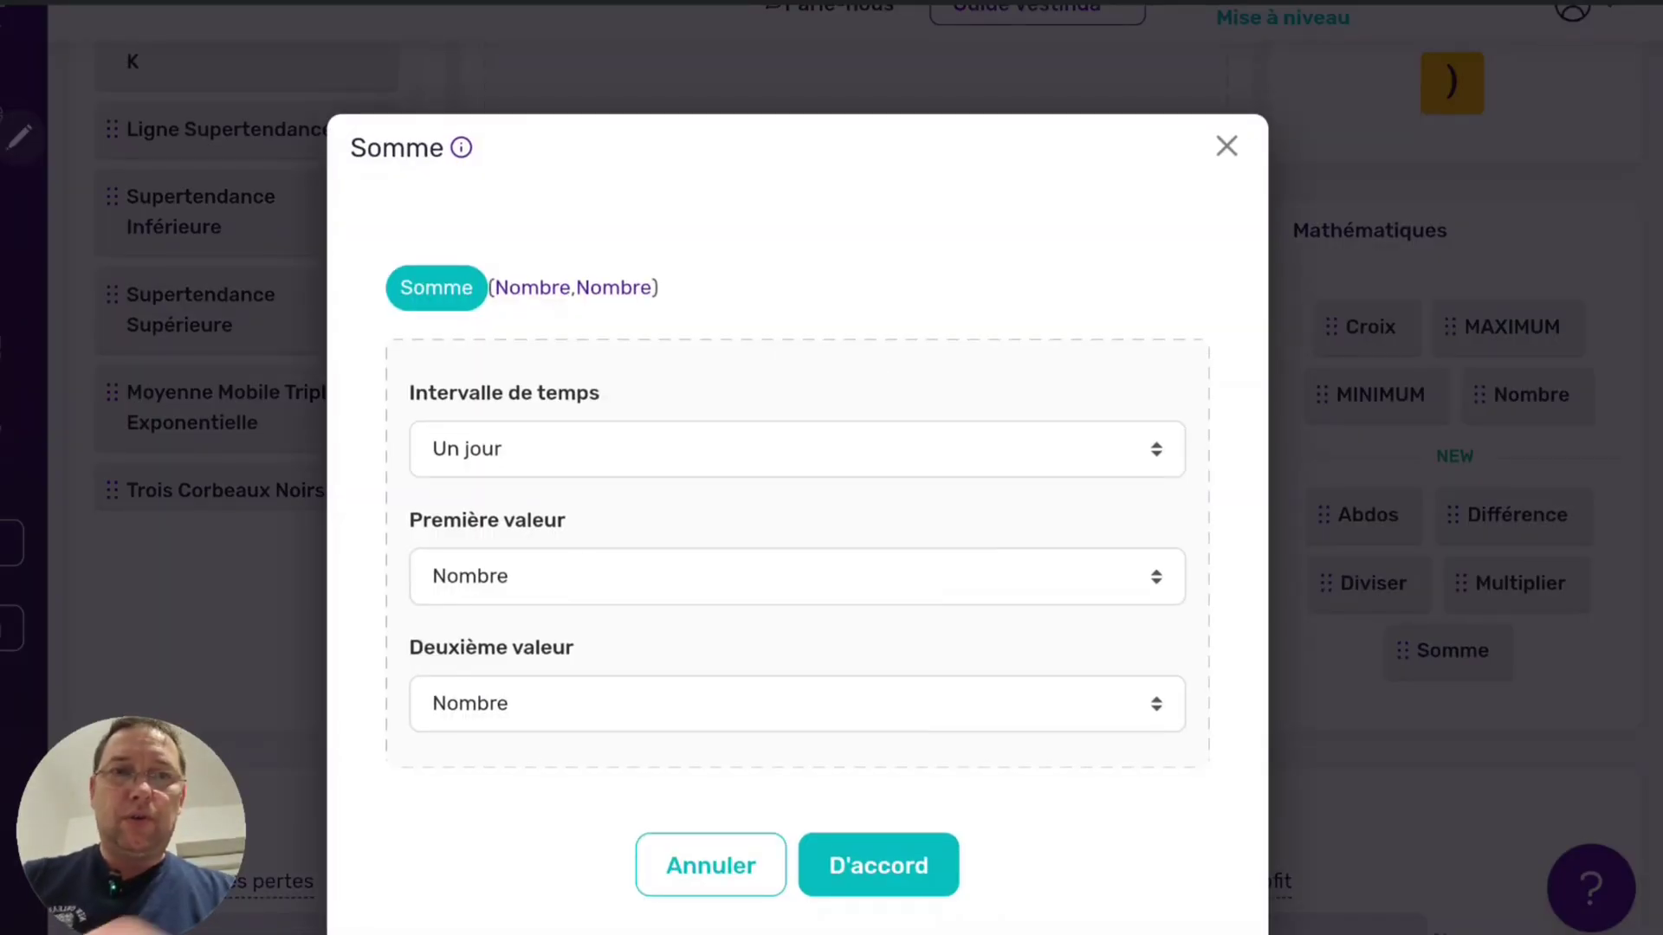
click(1227, 145)
scroll(1321, 696, up, 1)
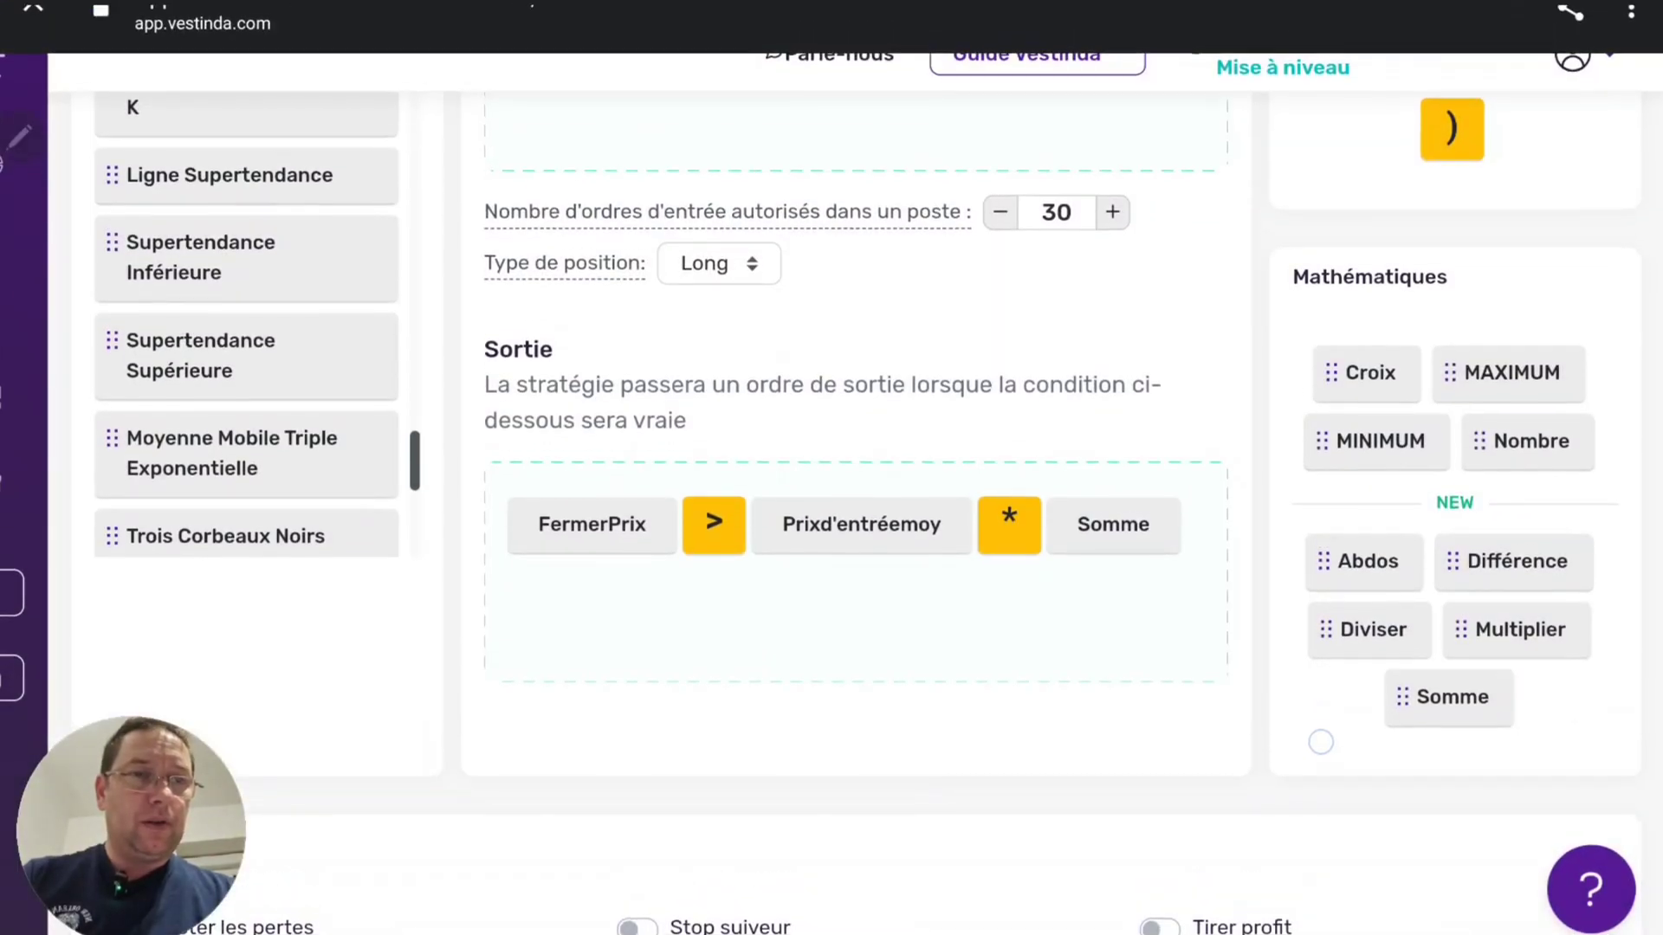
click(1165, 520)
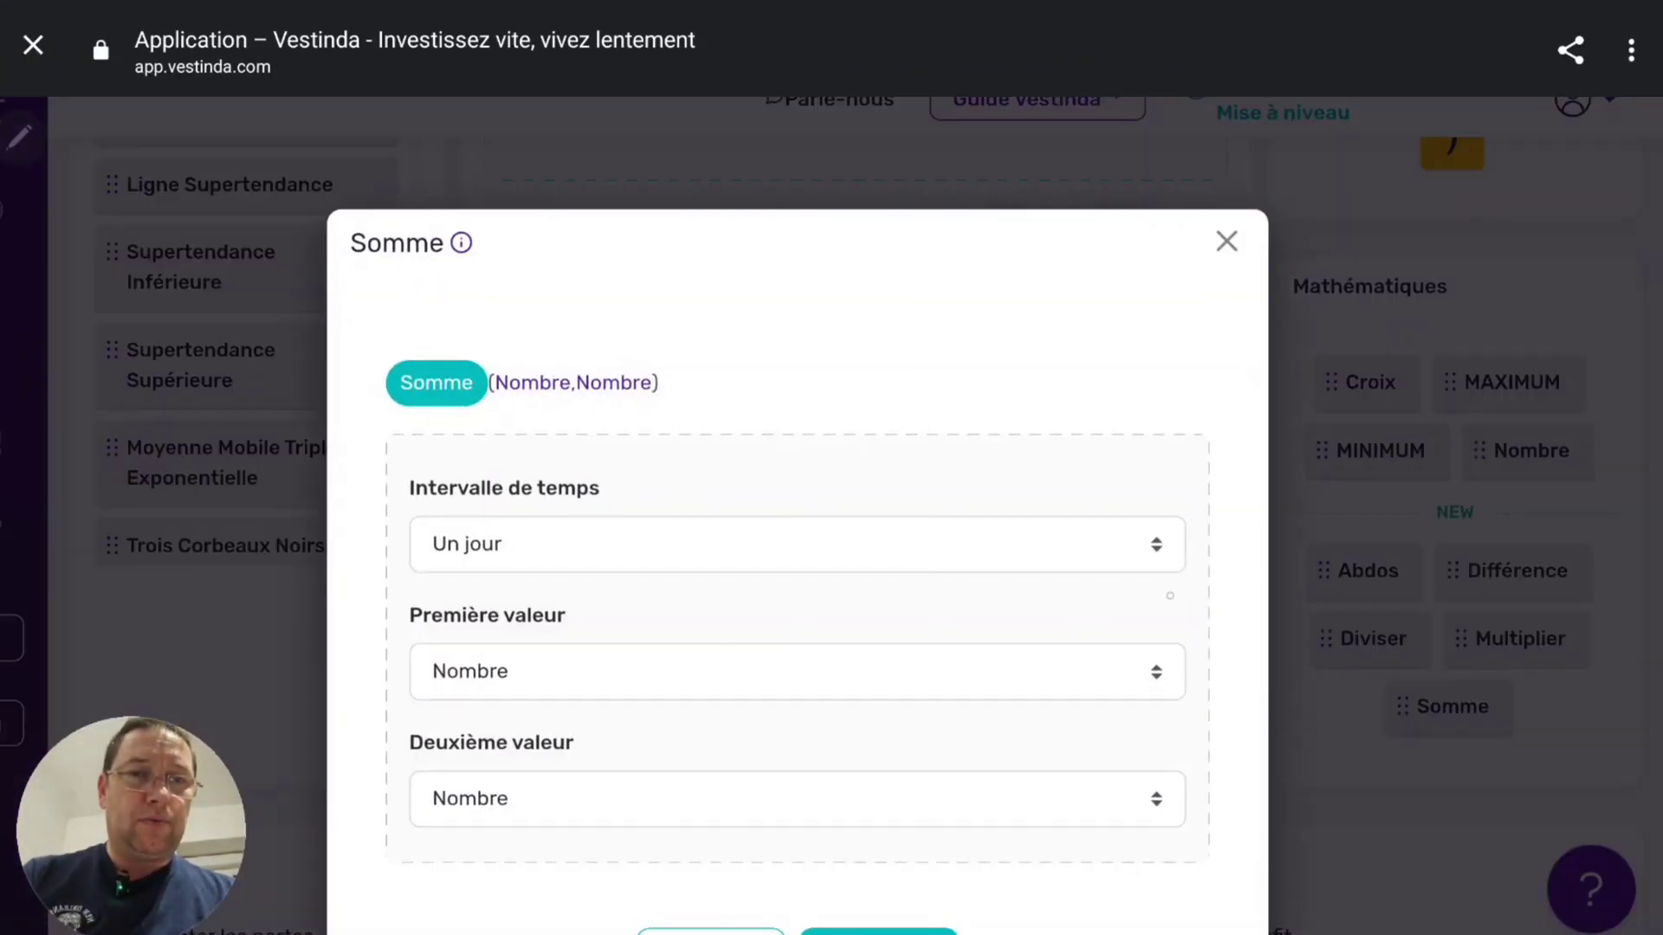
click(1227, 242)
click(1180, 506)
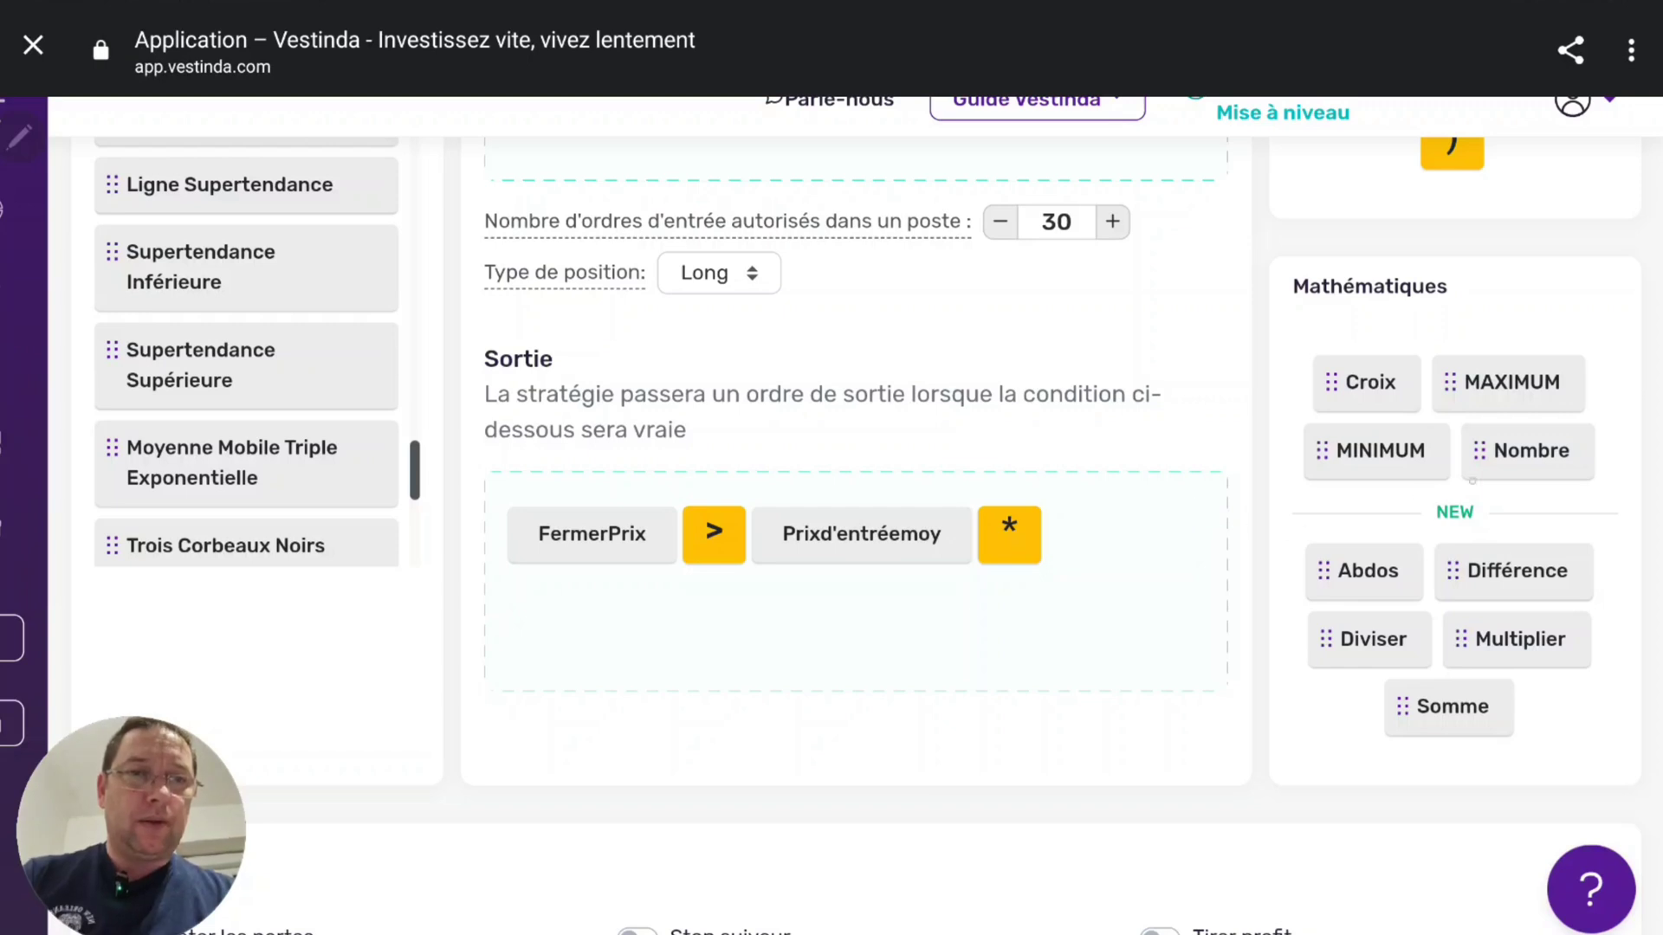
Add a Number (Nombre) of 1.20 after the multiplication operator in the exit (Sortie) condition
drag(1528, 451, 1125, 561)
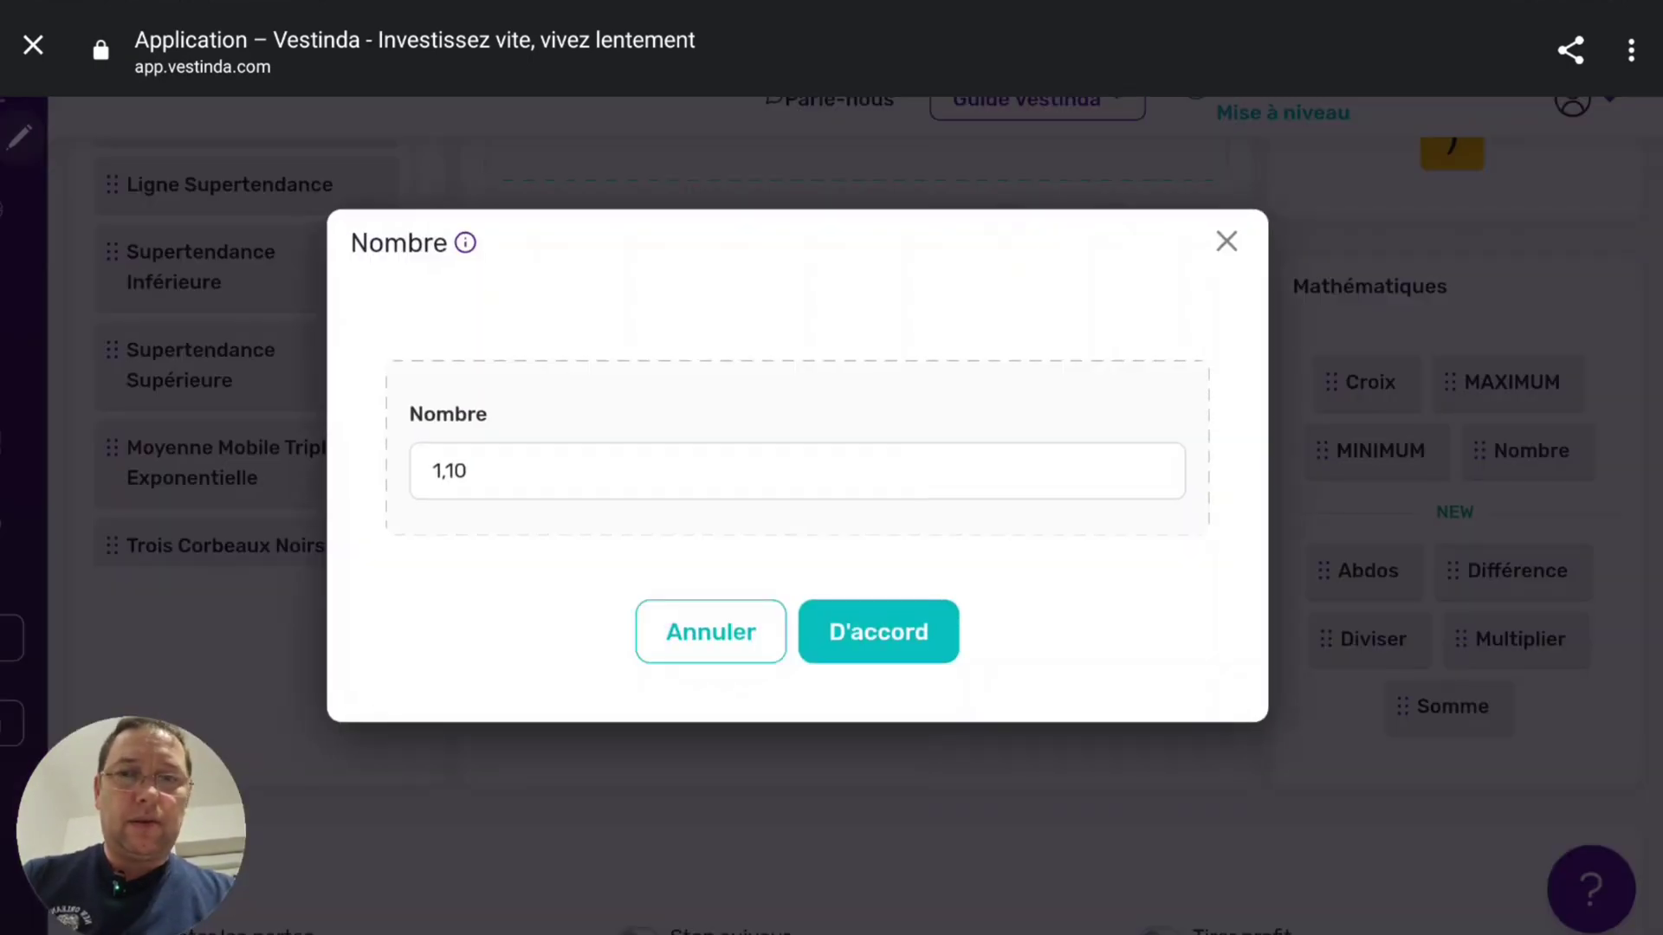
click(537, 457)
key(BackSpace)
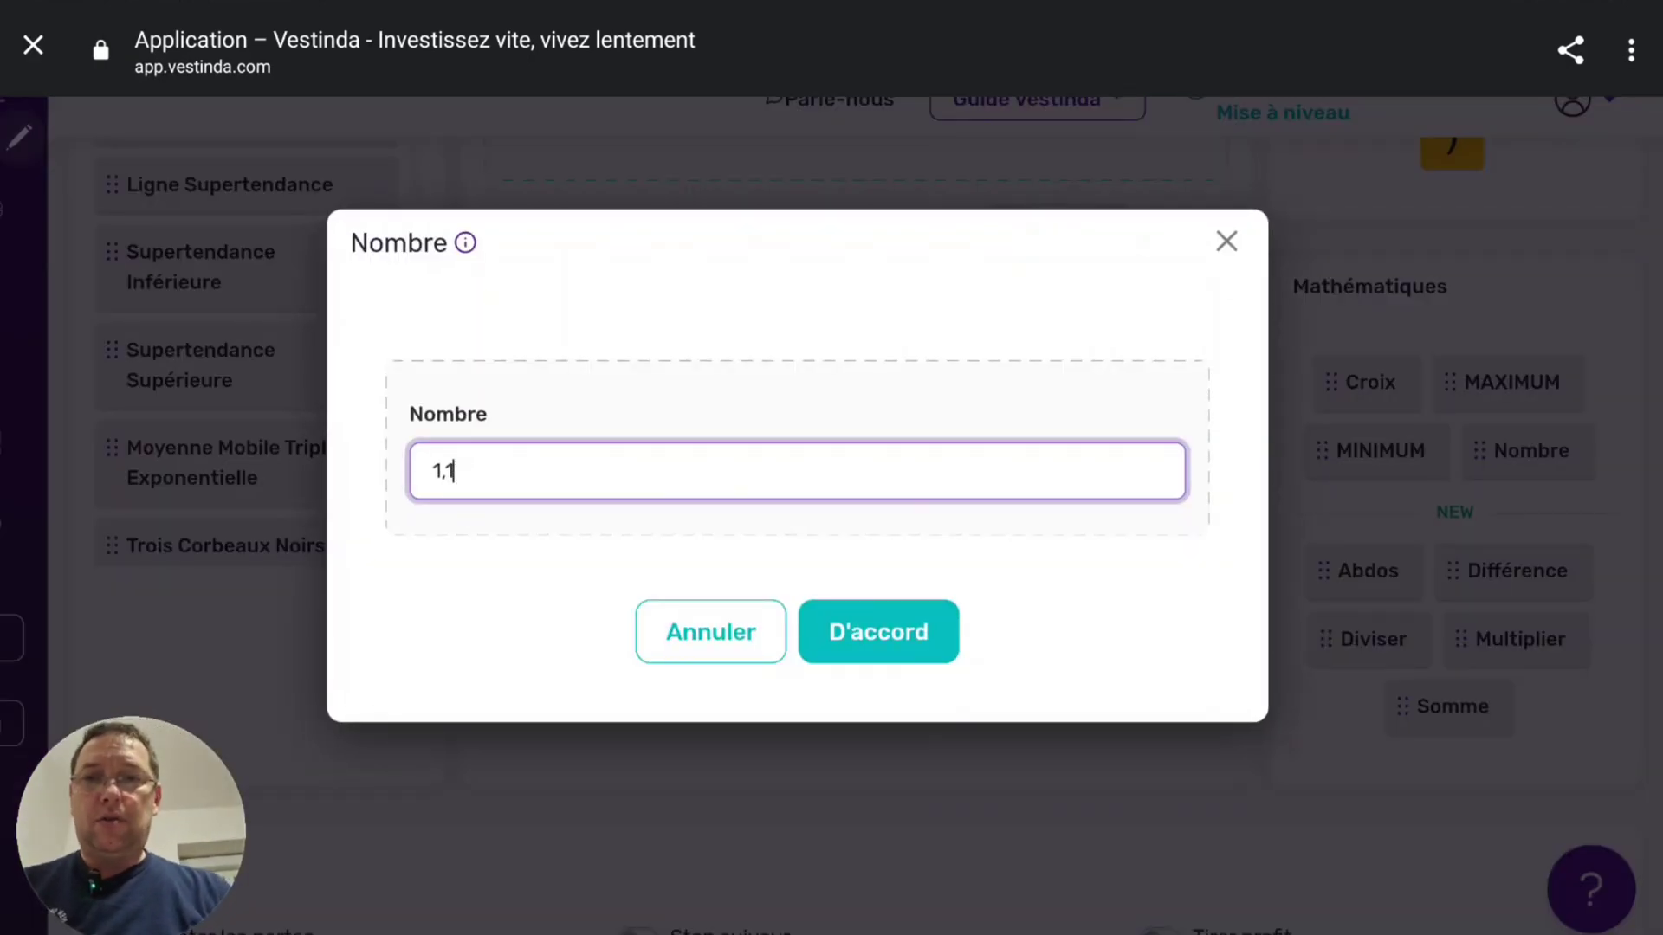
text(20)
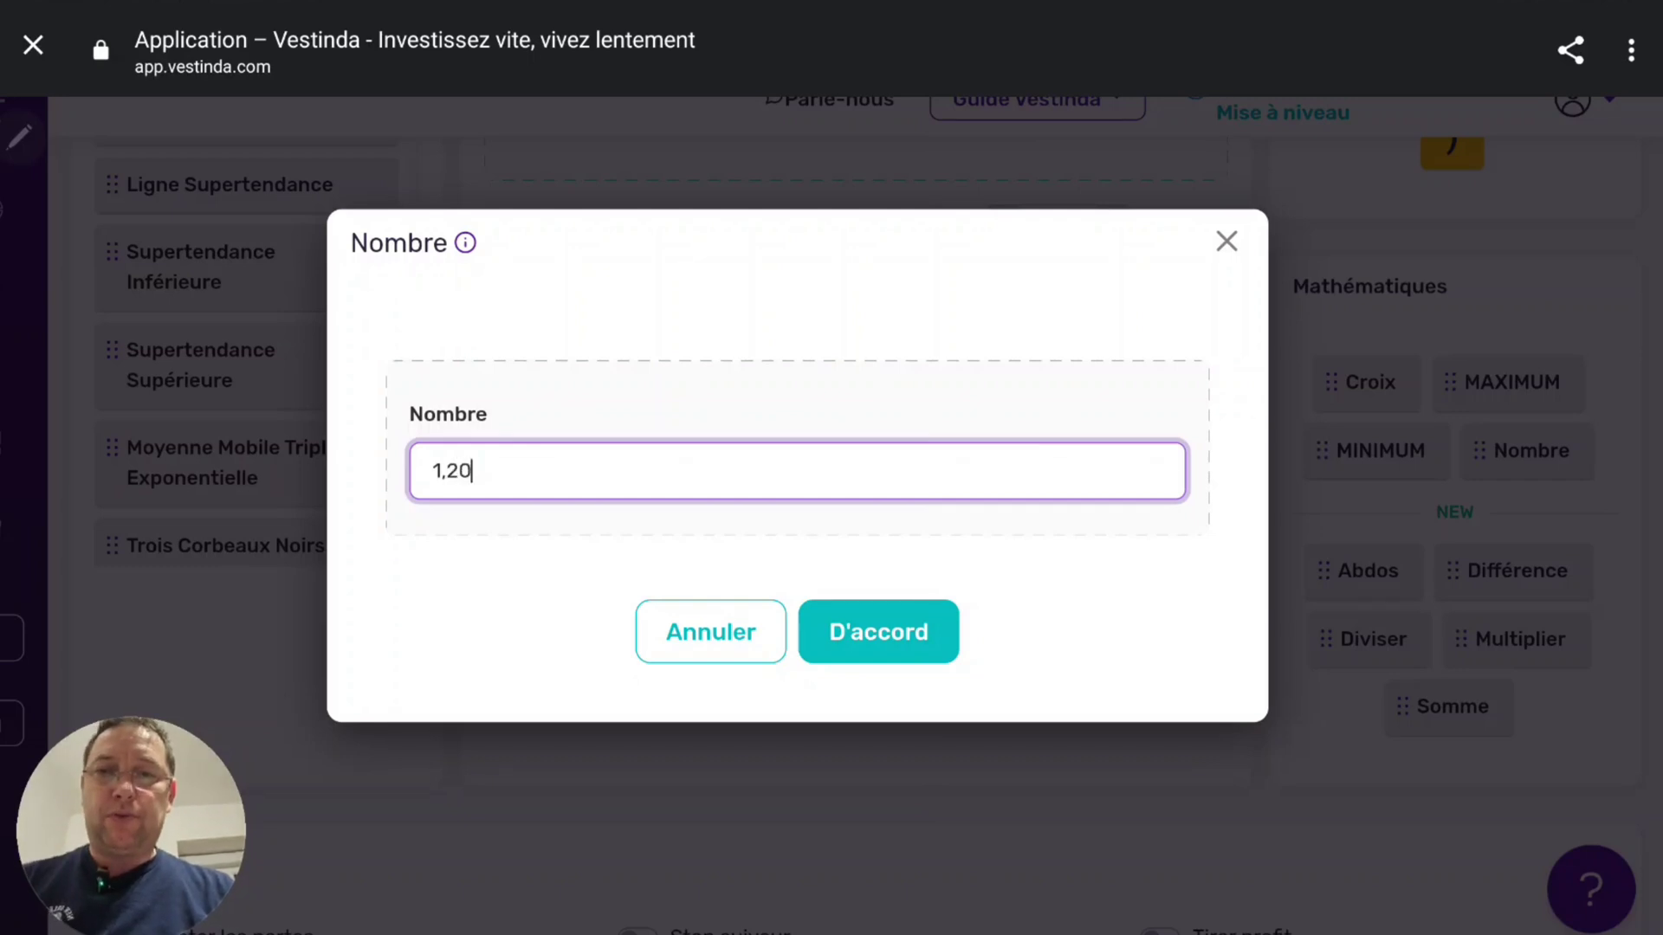
click(878, 632)
Backtest the 30-order long strategy with the 1.20 exit multiplier on BTCUSDT from Binance and open its full results
scroll(620, 690, up, 3)
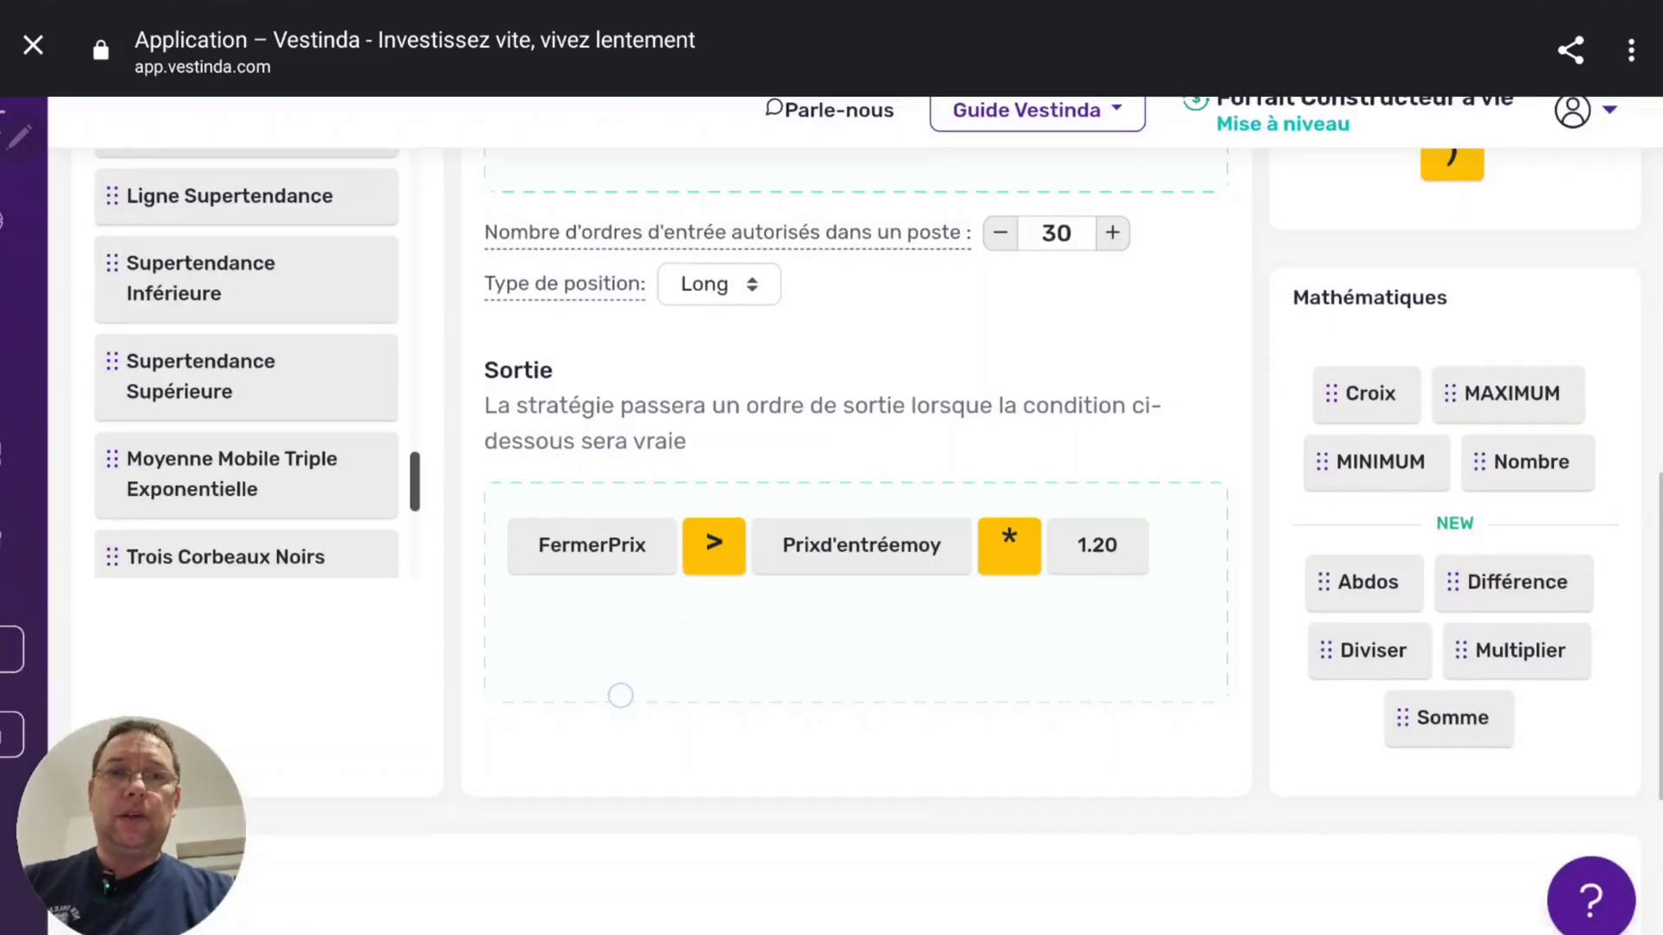
scroll(832, 520, up, 5)
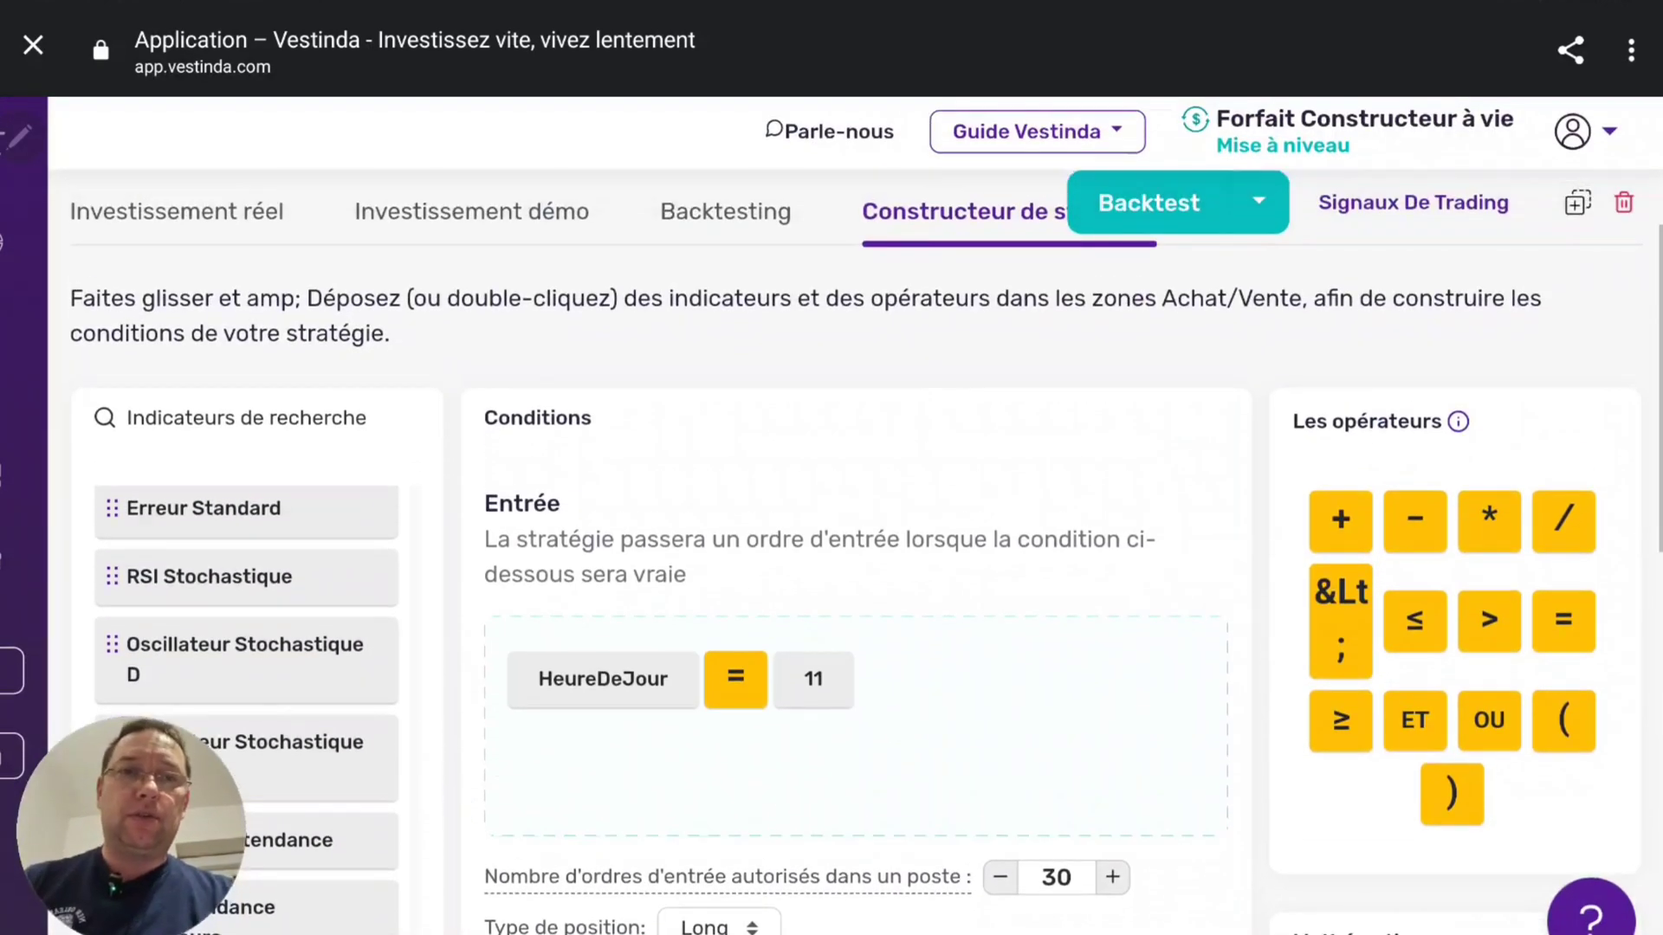
click(1149, 203)
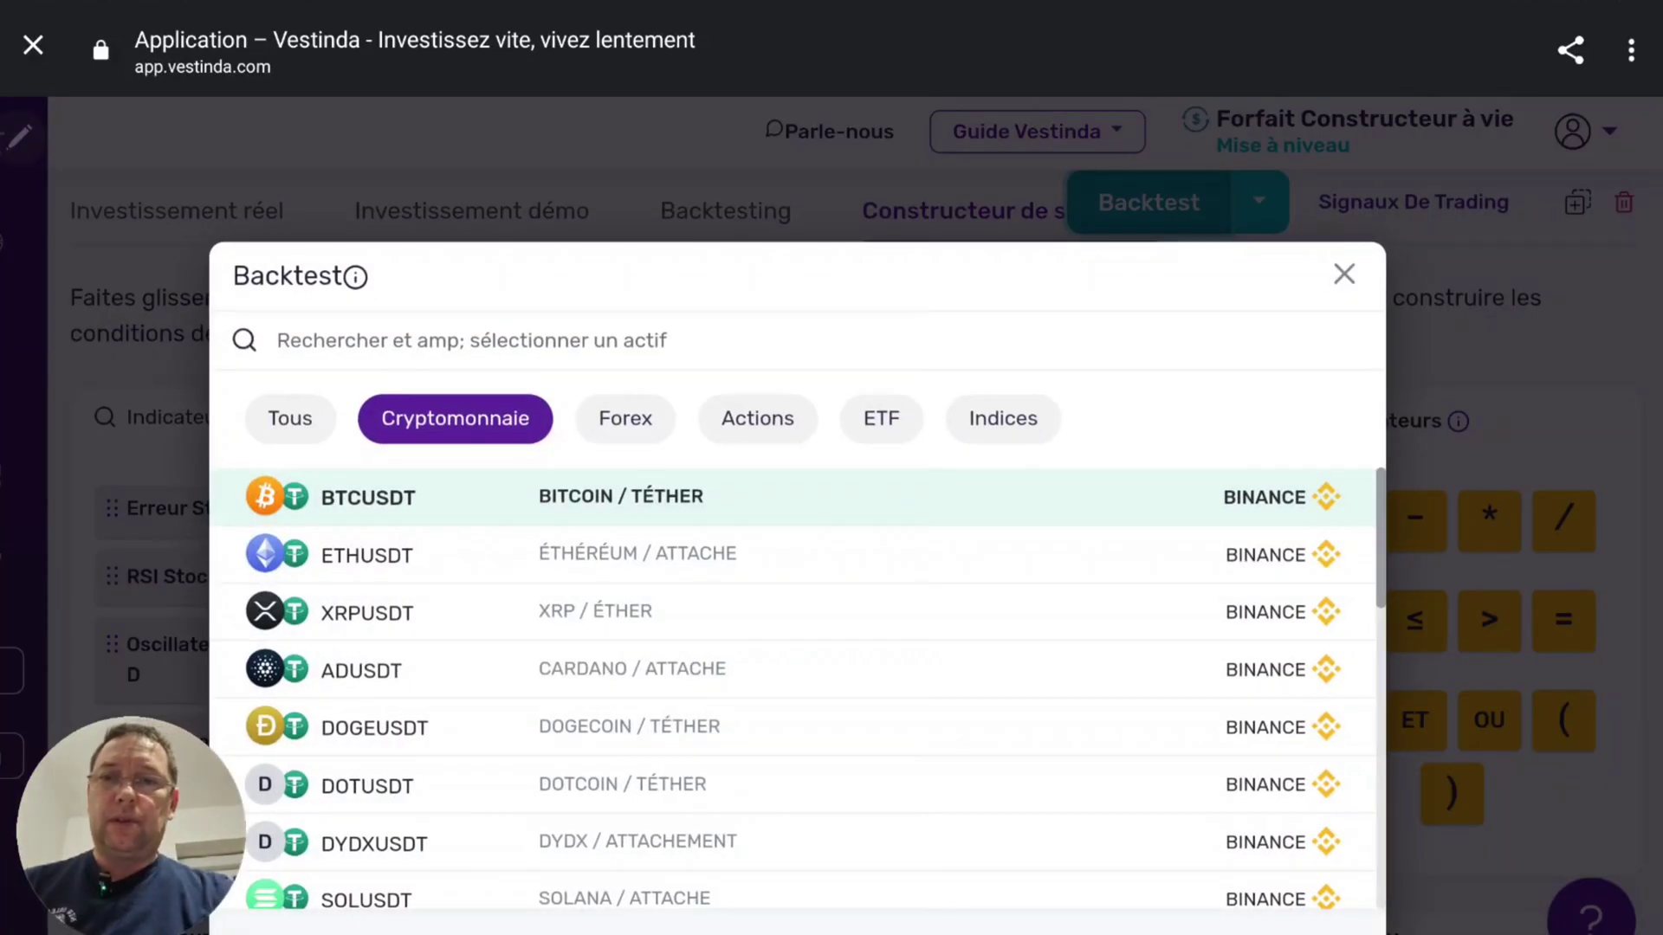
scroll(171, 196, down, 4)
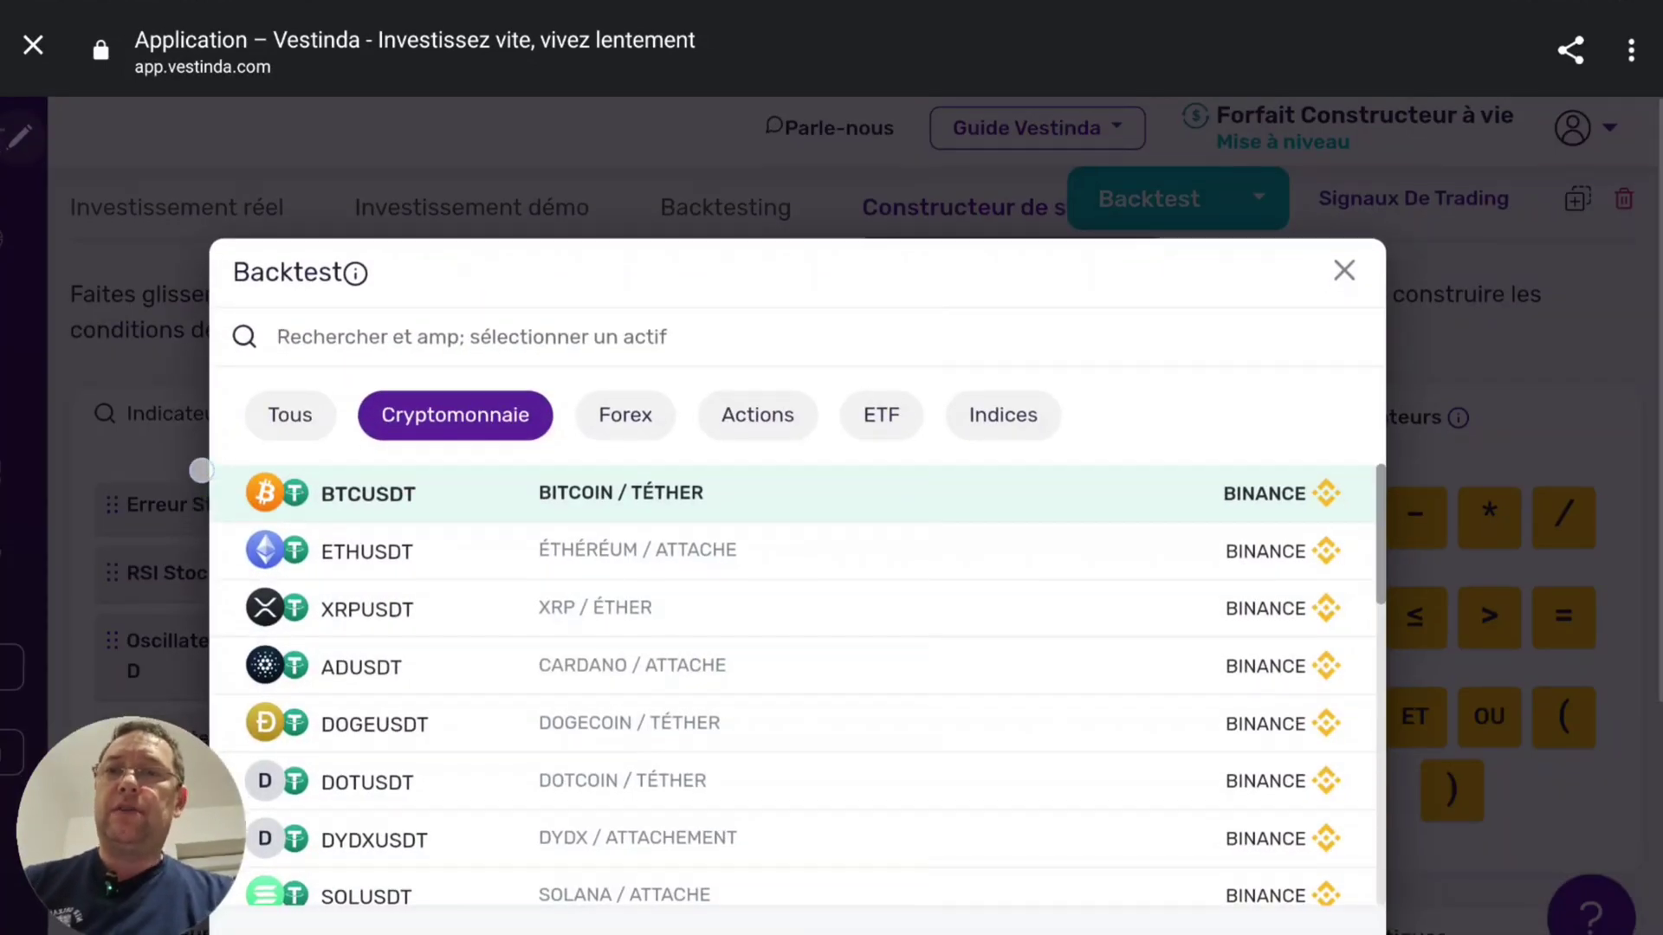
click(1217, 774)
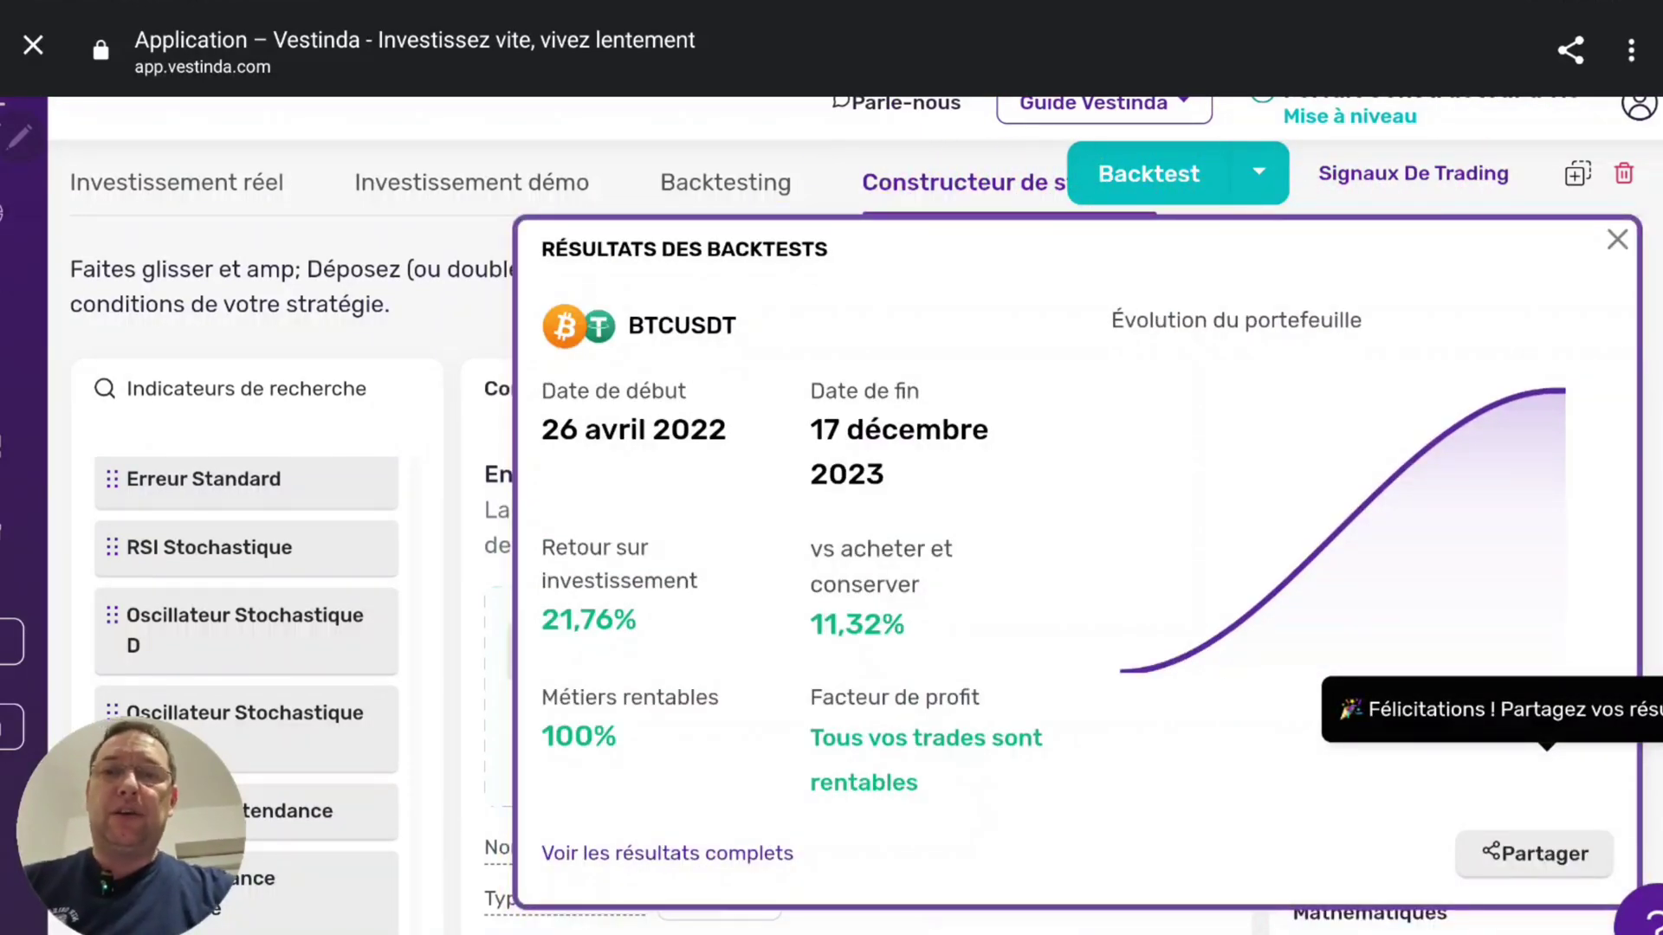
click(667, 853)
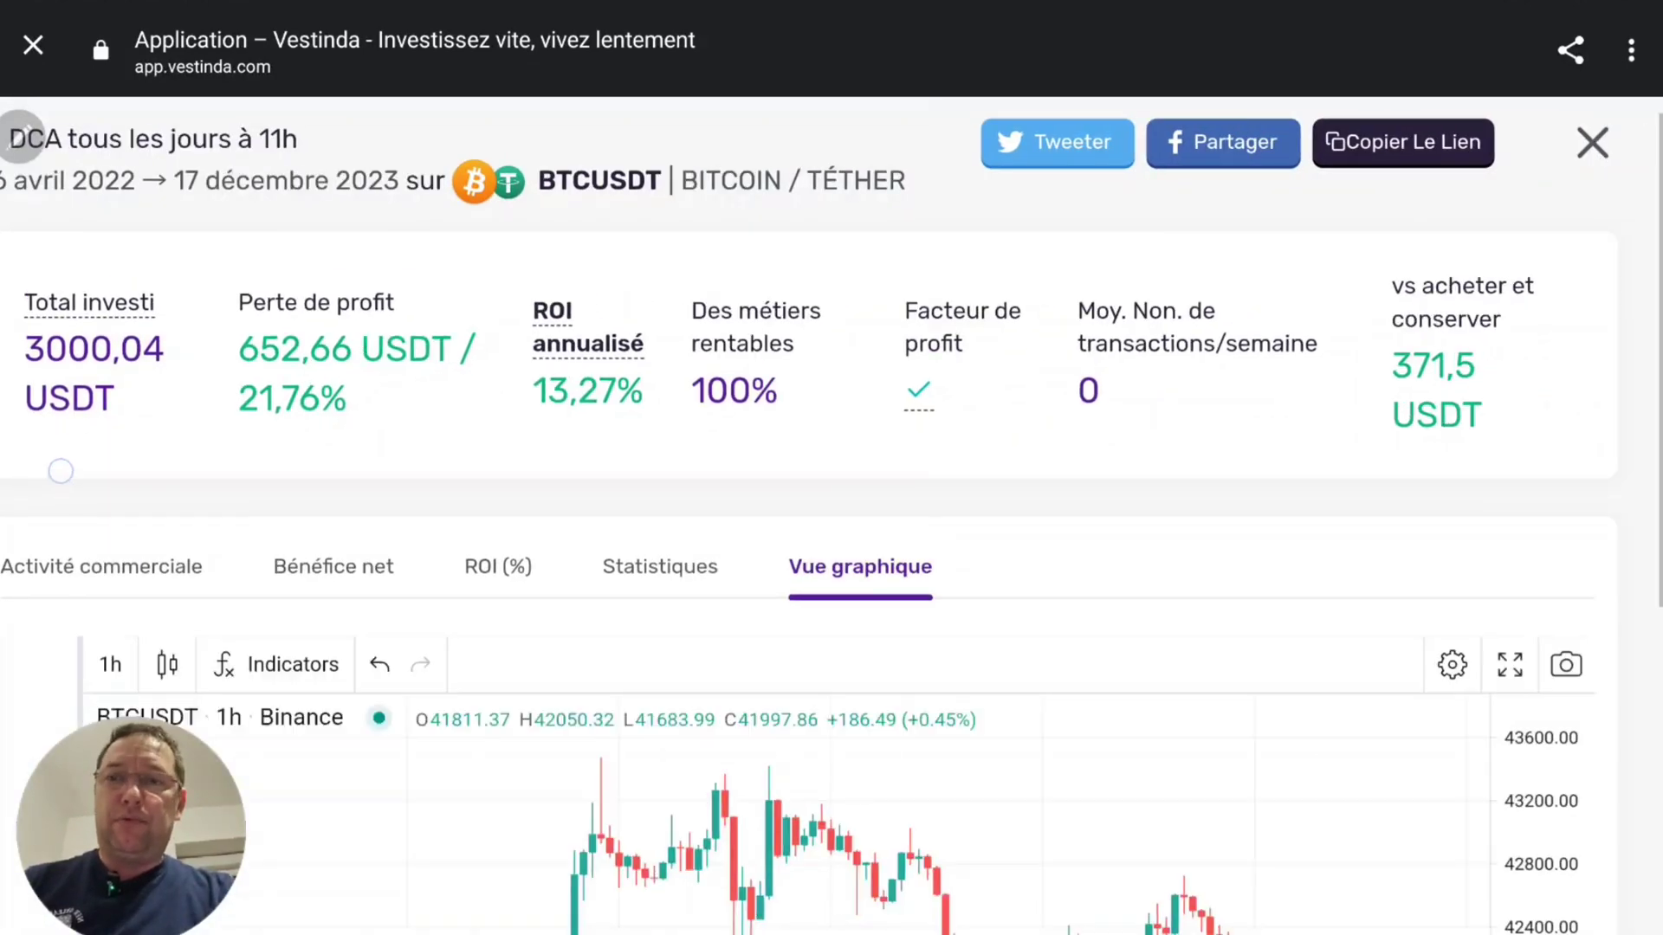
Examine the summary figures and chart entries of the 1.20-multiplier backtest, and return to the strategy builder
drag(62, 457, 56, 377)
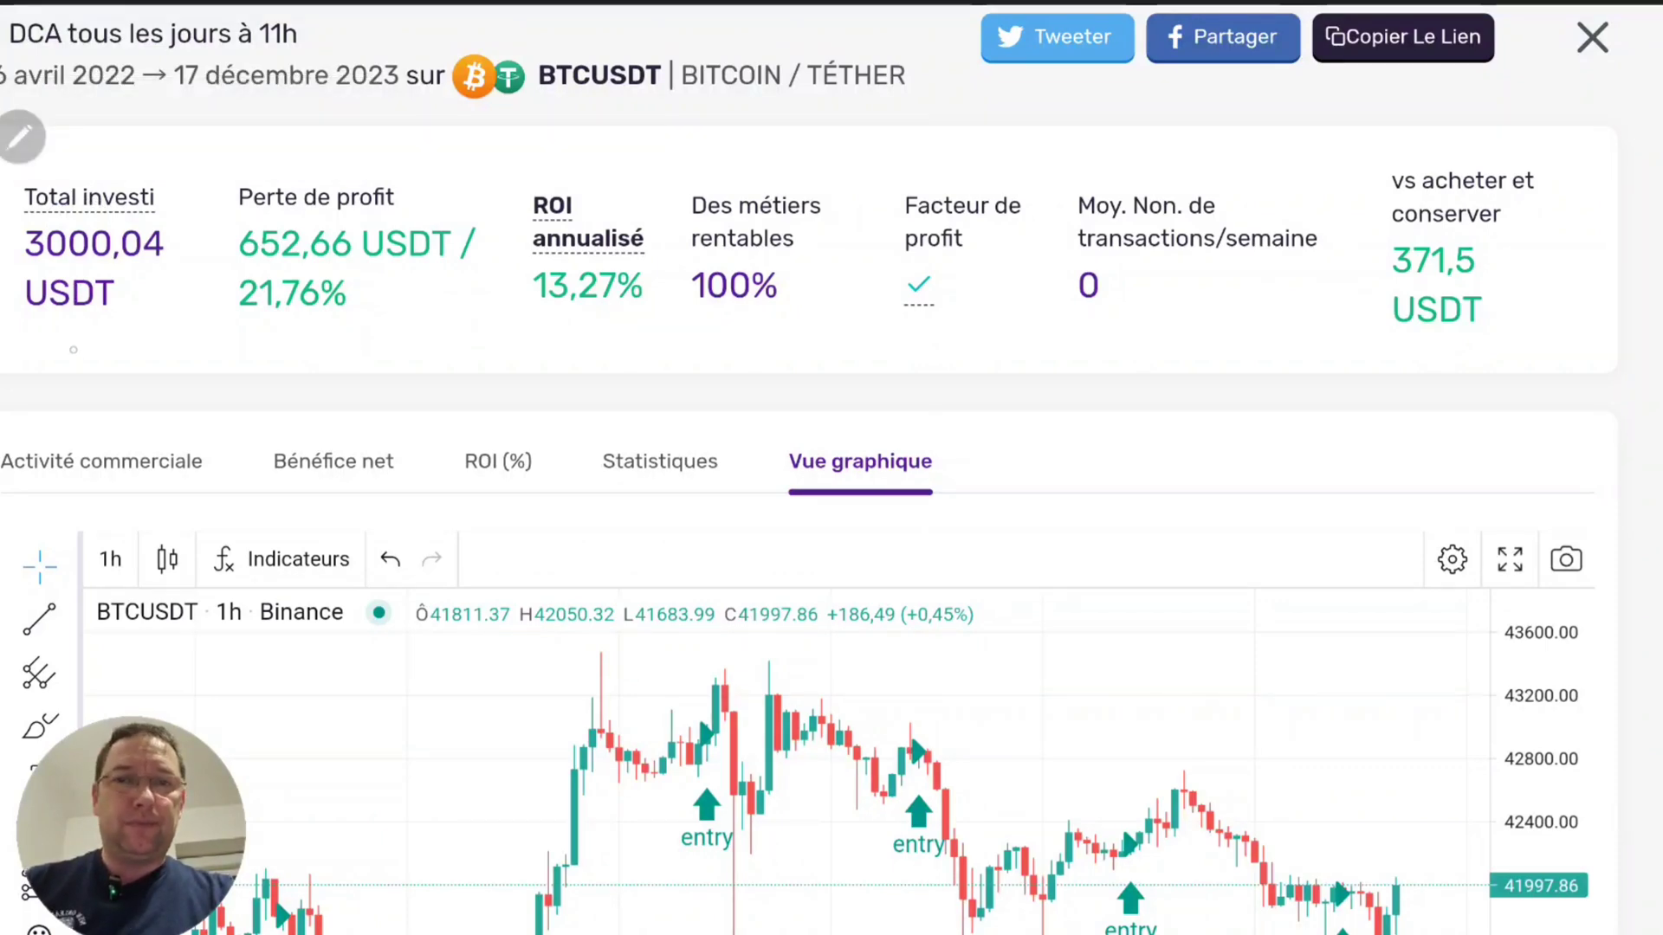
scroll(42, 342, down, 3)
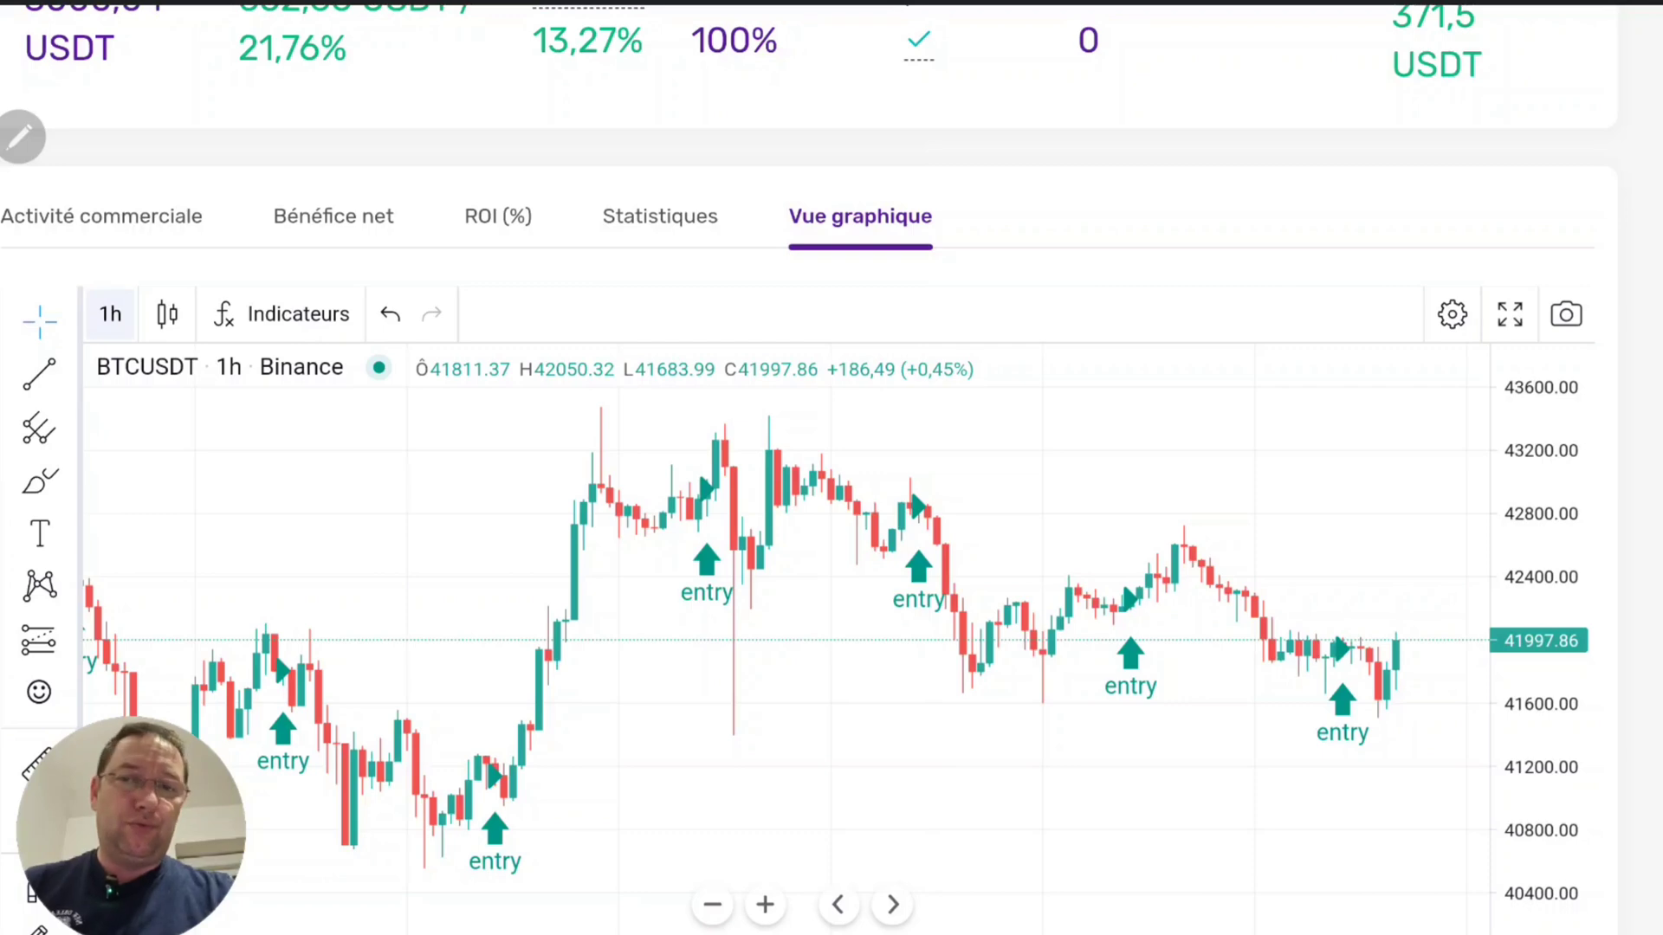
scroll(831, 468, up, 5)
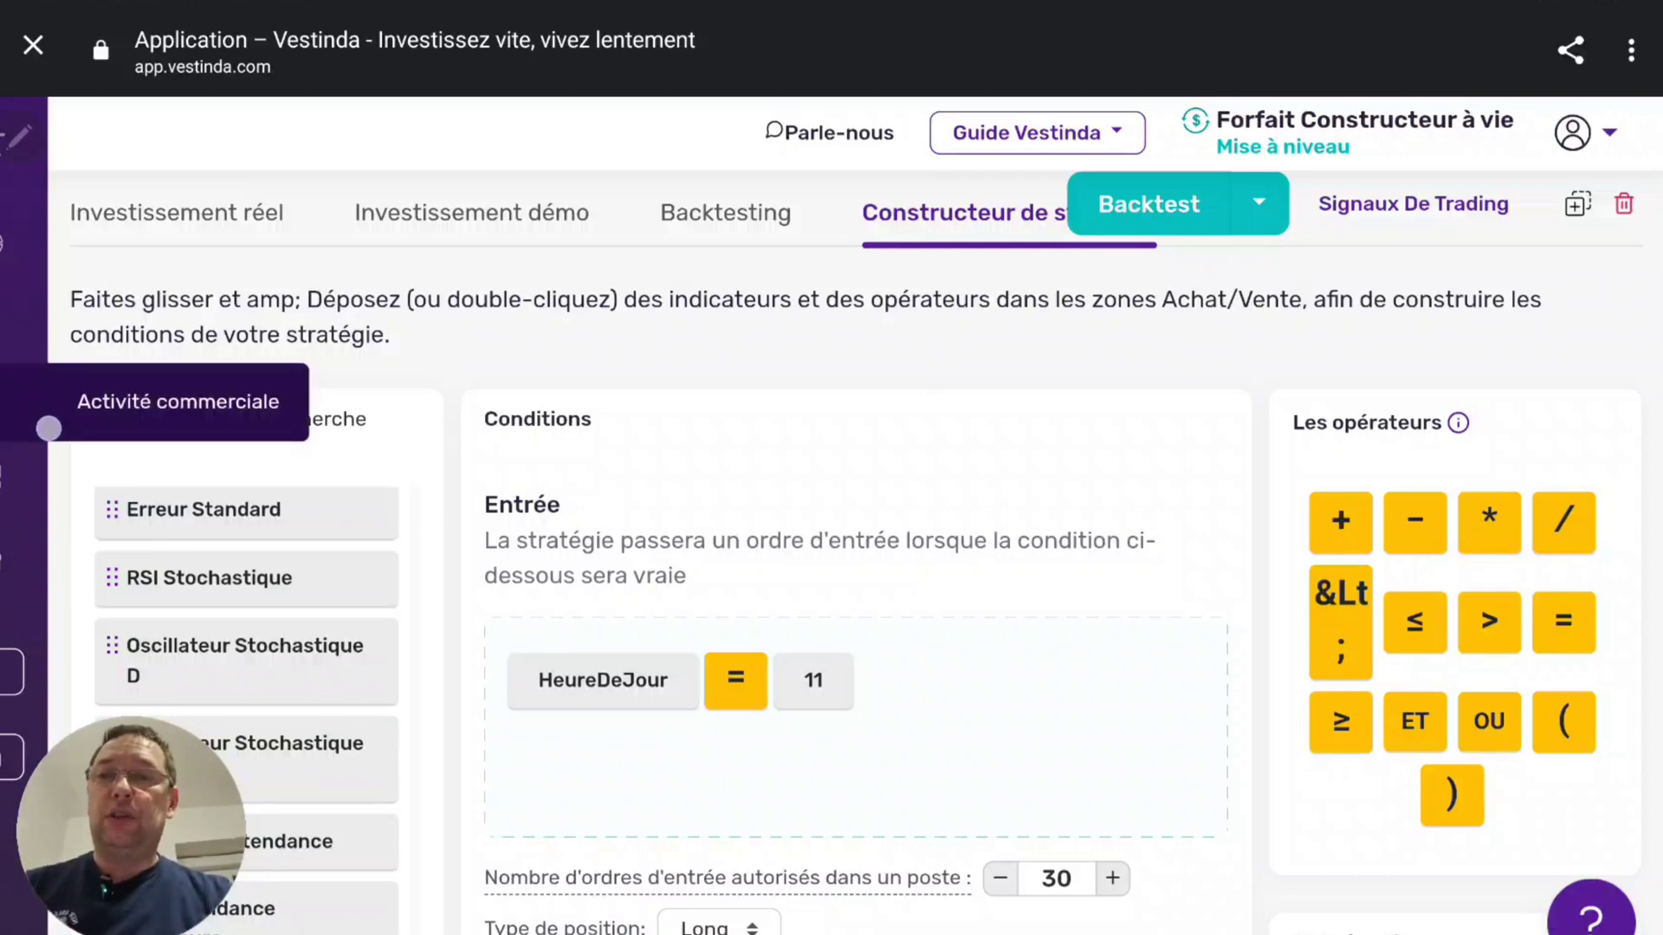
drag(49, 428, 147, 444)
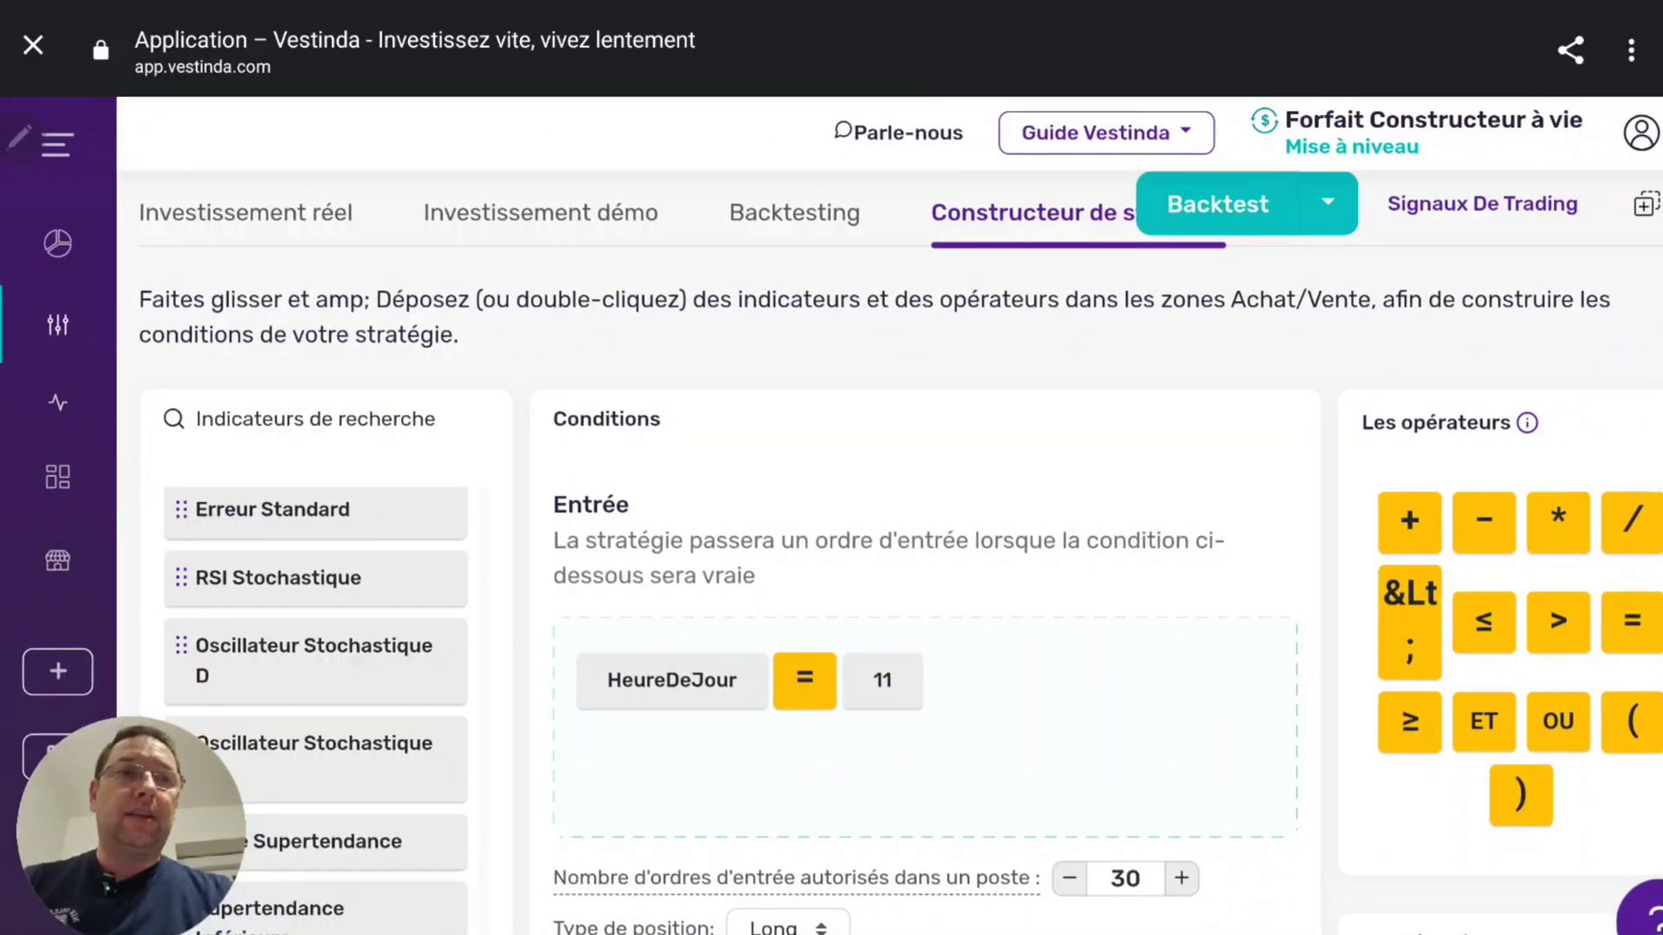